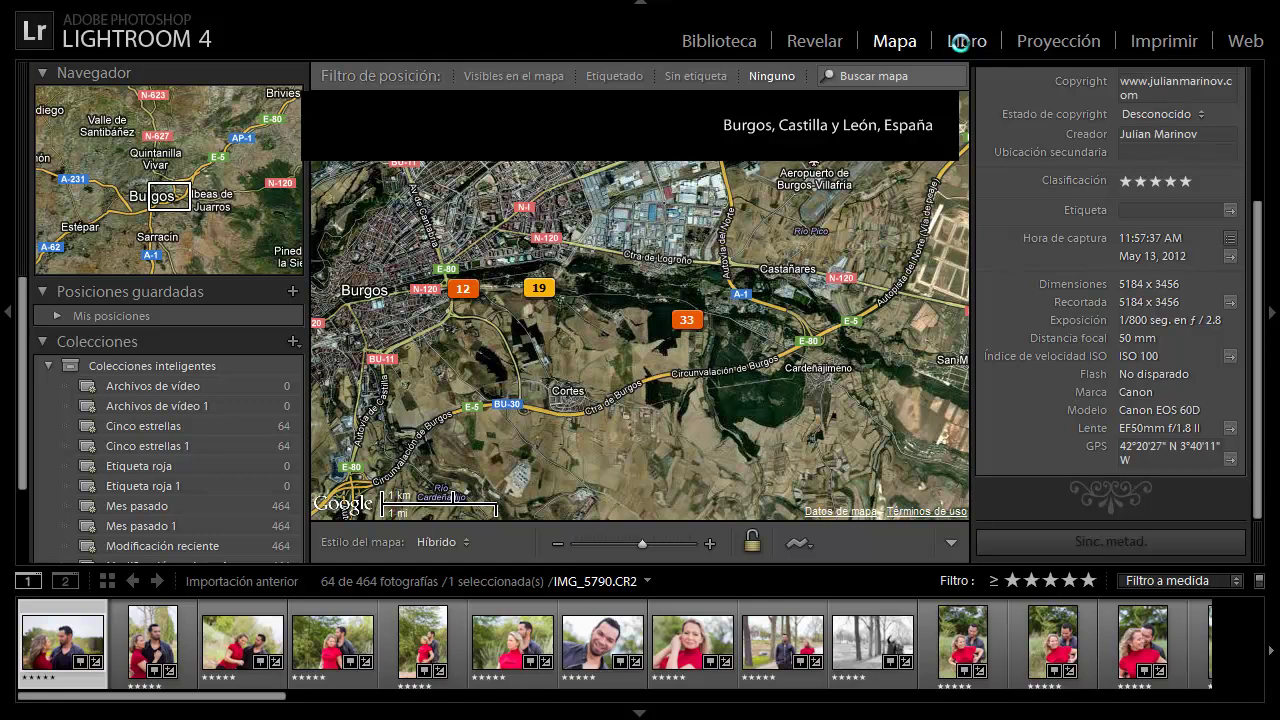
# Step: Open the Book module on the couple's portraits, scroll through the generated book, and collapse the left panels
pyautogui.click(960, 42)
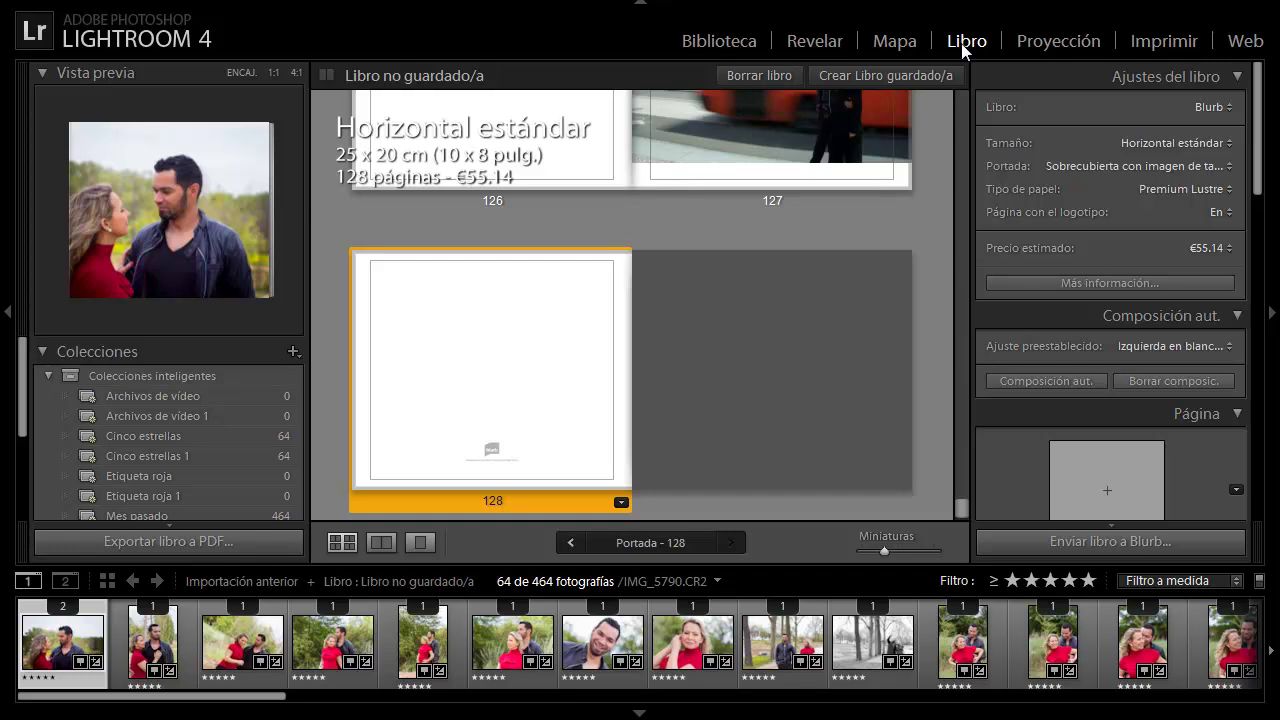
pyautogui.moveTo(957, 508); pyautogui.dragTo(965, 80)
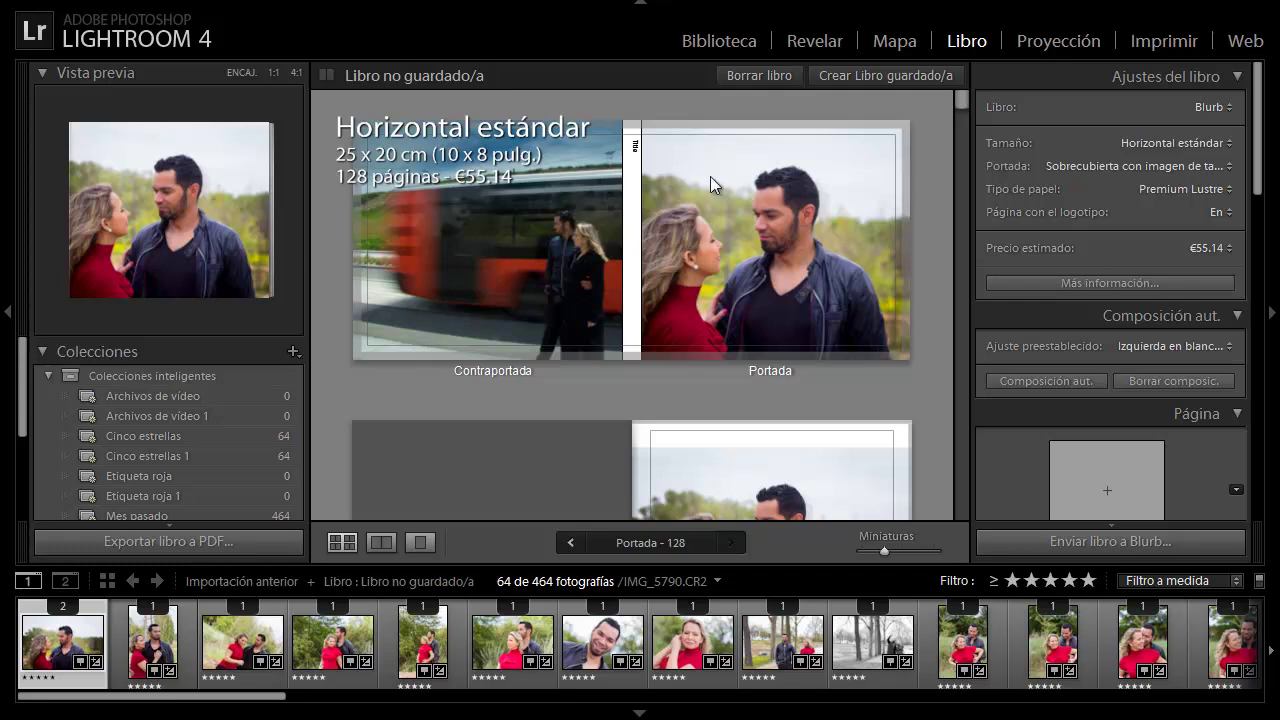
pyautogui.click(9, 316)
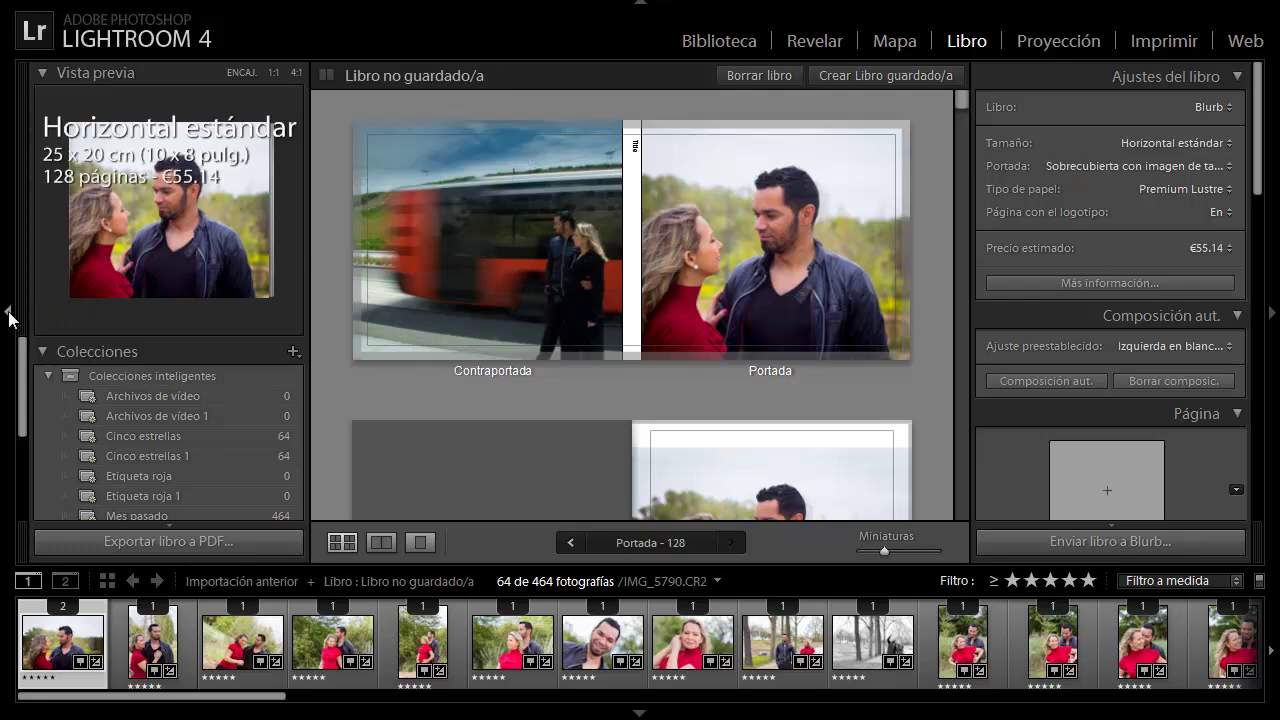
# Step: Hide the module bar, keep Blurb as the book type, and scroll back to the cover
pyautogui.click(640, 3)
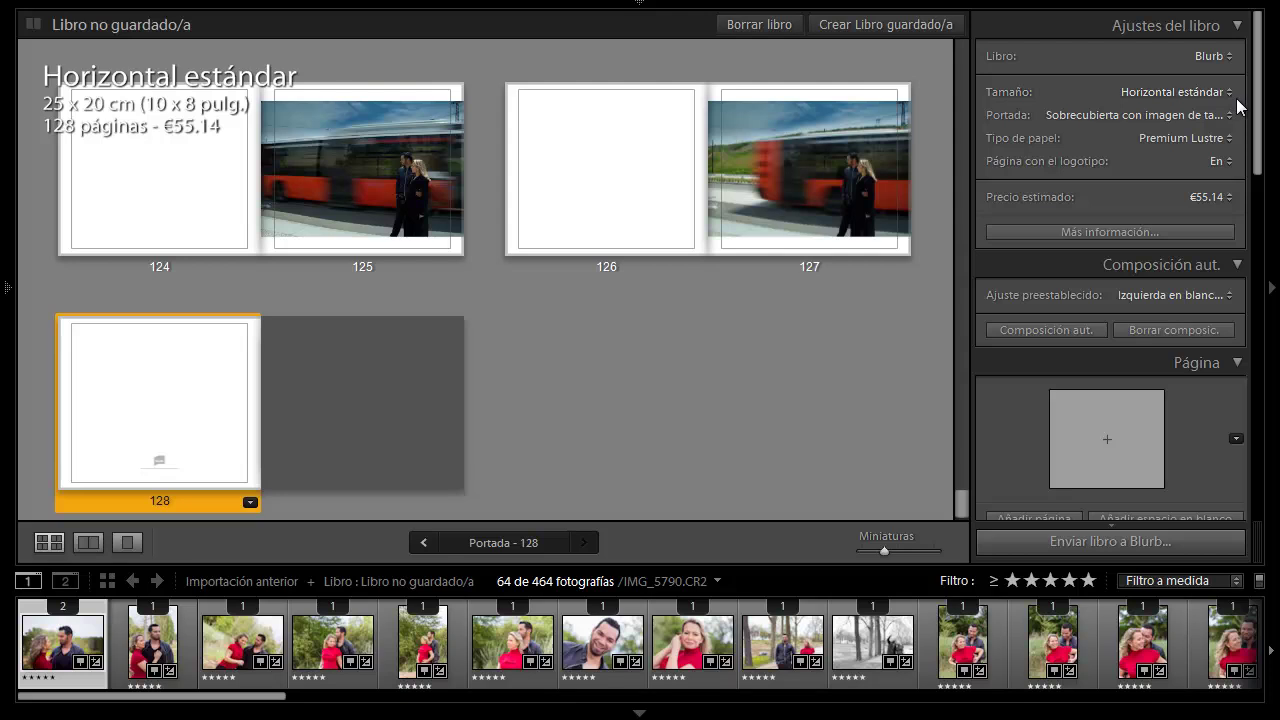
pyautogui.click(1229, 59)
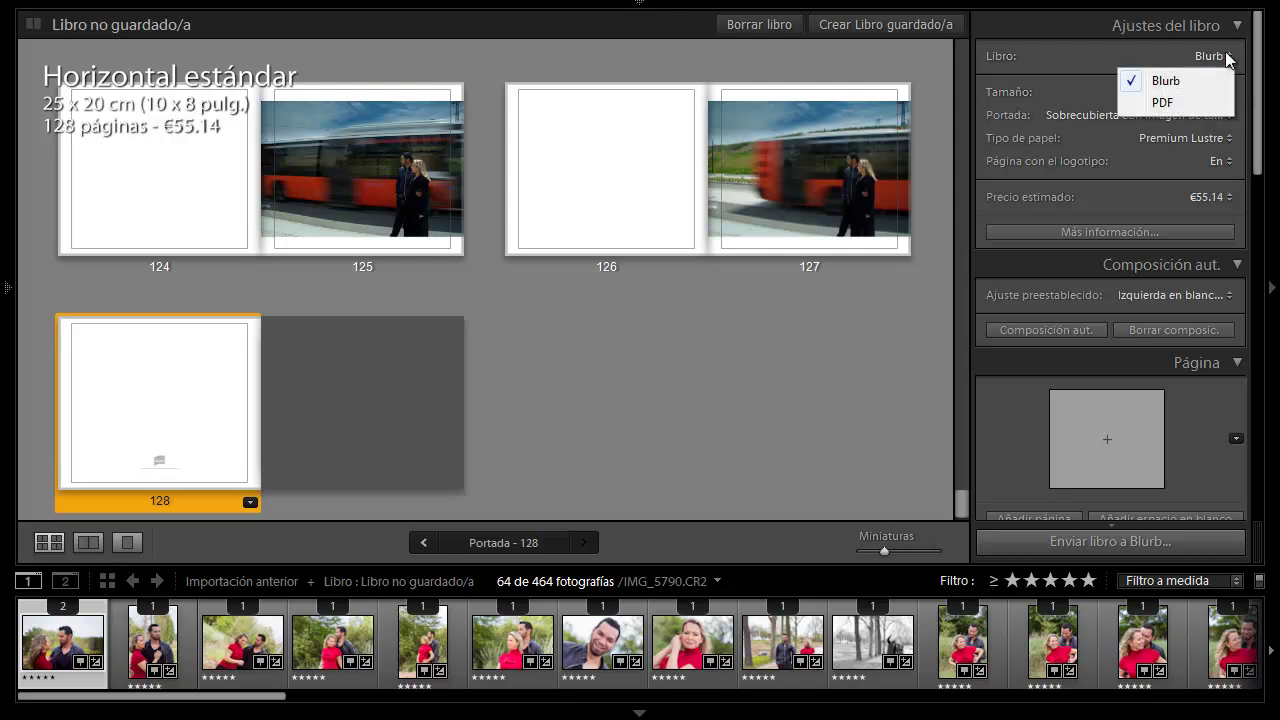
pyautogui.click(1060, 52)
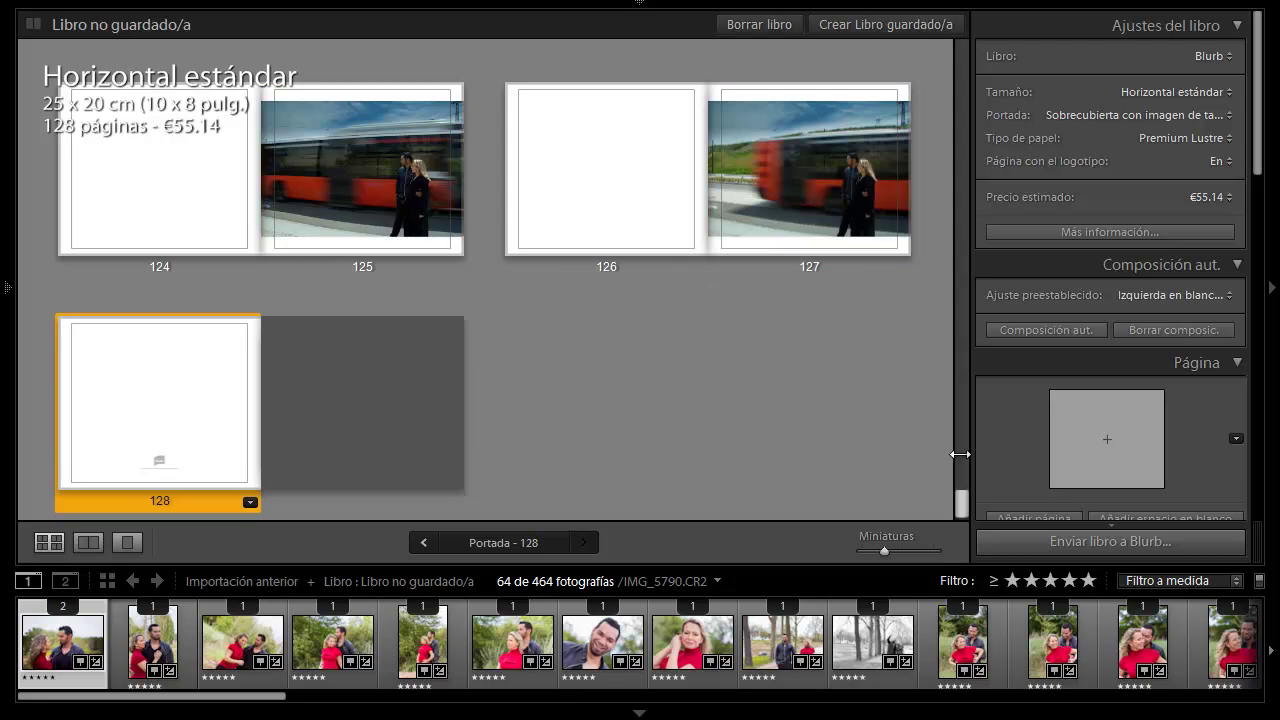
pyautogui.moveTo(960, 499)
pyautogui.mouseDown()
pyautogui.moveTo(963, 10)
pyautogui.moveTo(956, 67)
pyautogui.mouseUp()
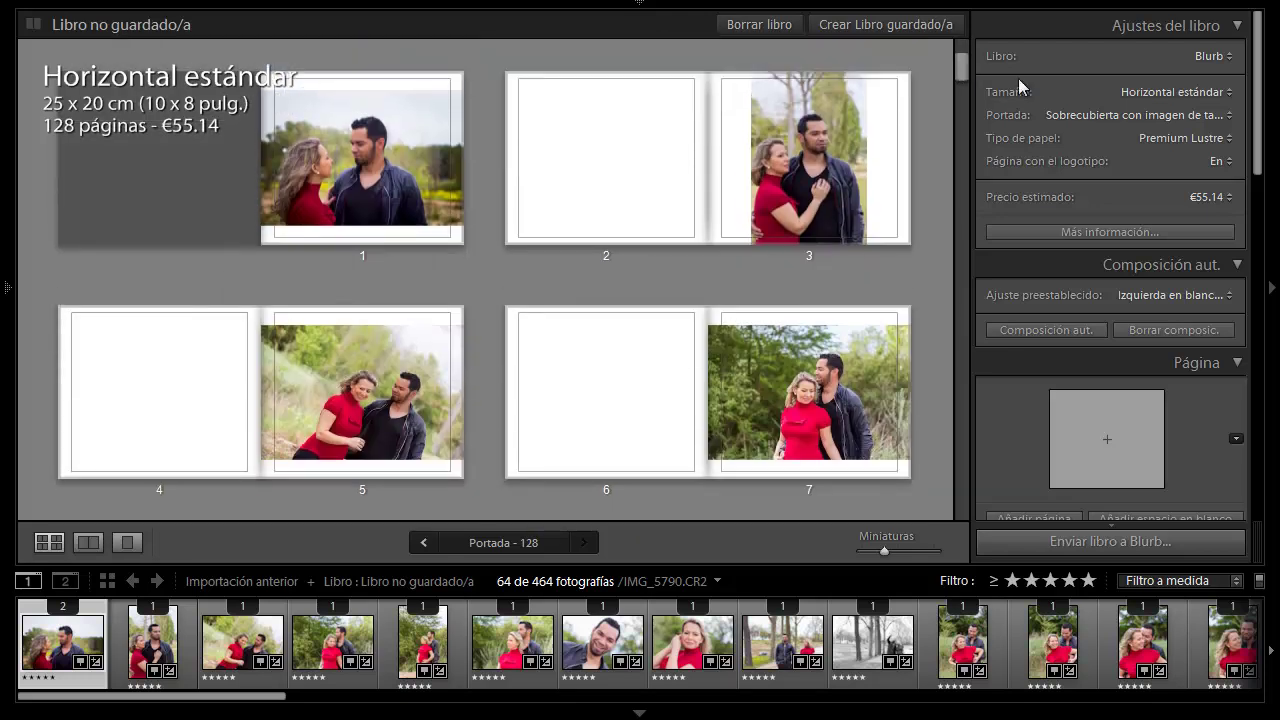
pyautogui.click(1214, 57)
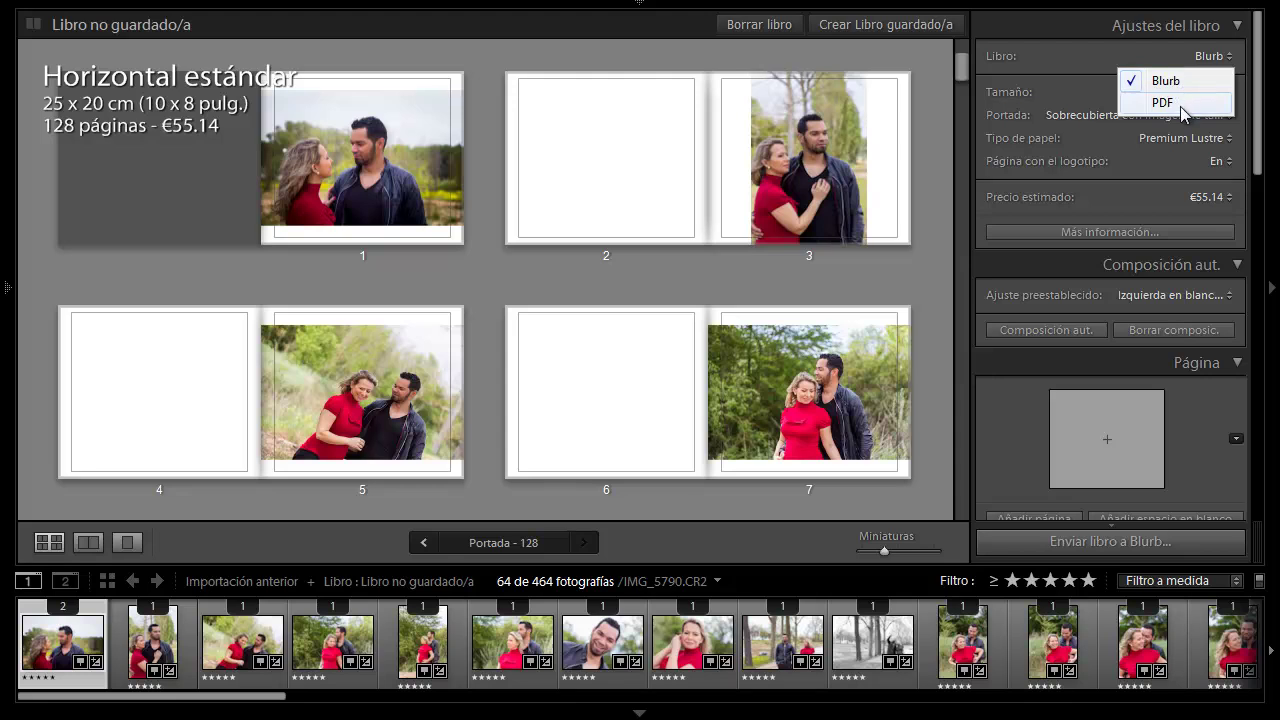
pyautogui.click(1088, 53)
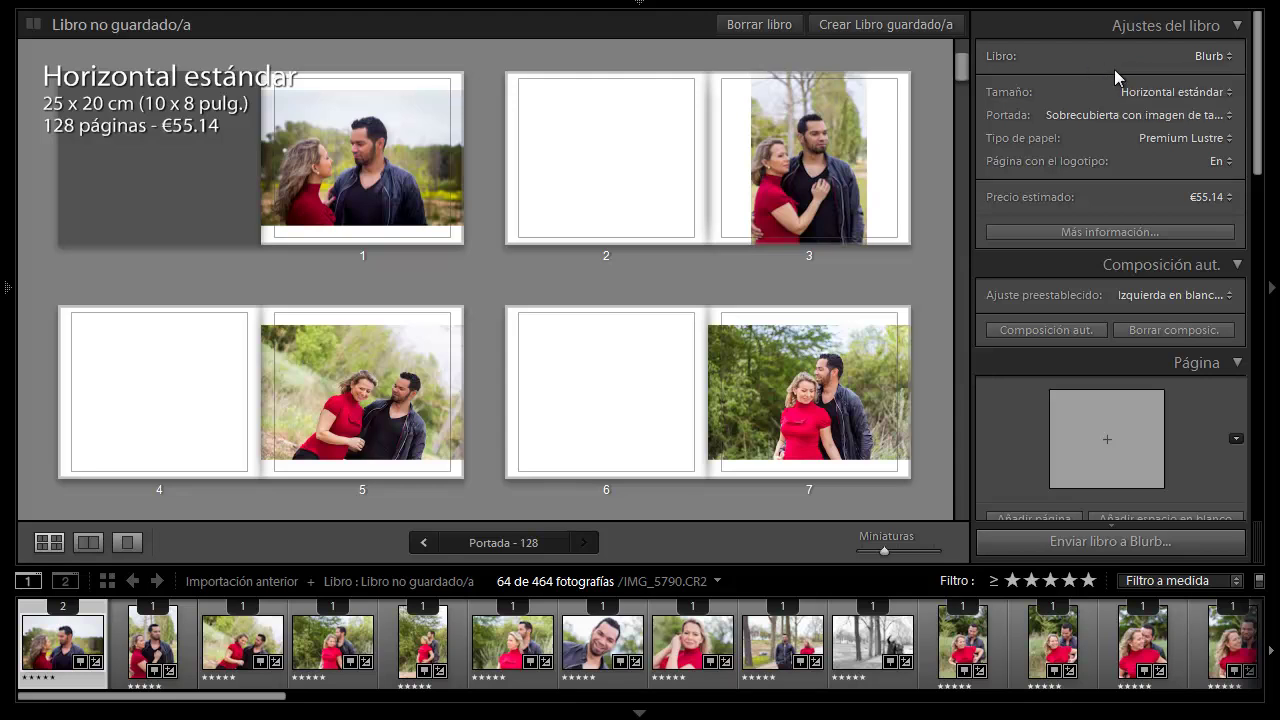
pyautogui.click(1229, 93)
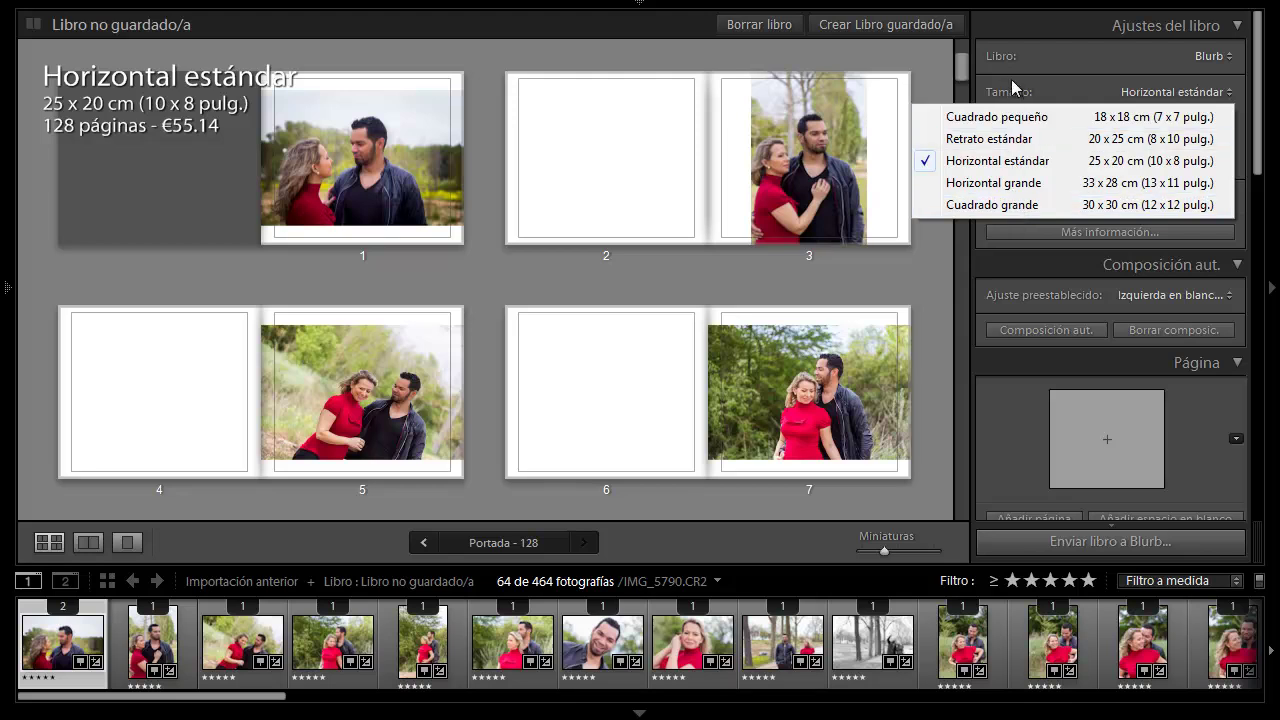
# Step: Resize the book to Horizontal grande, 33 x 28 cm, keeping the price in euros, and reflow
pyautogui.click(1041, 72)
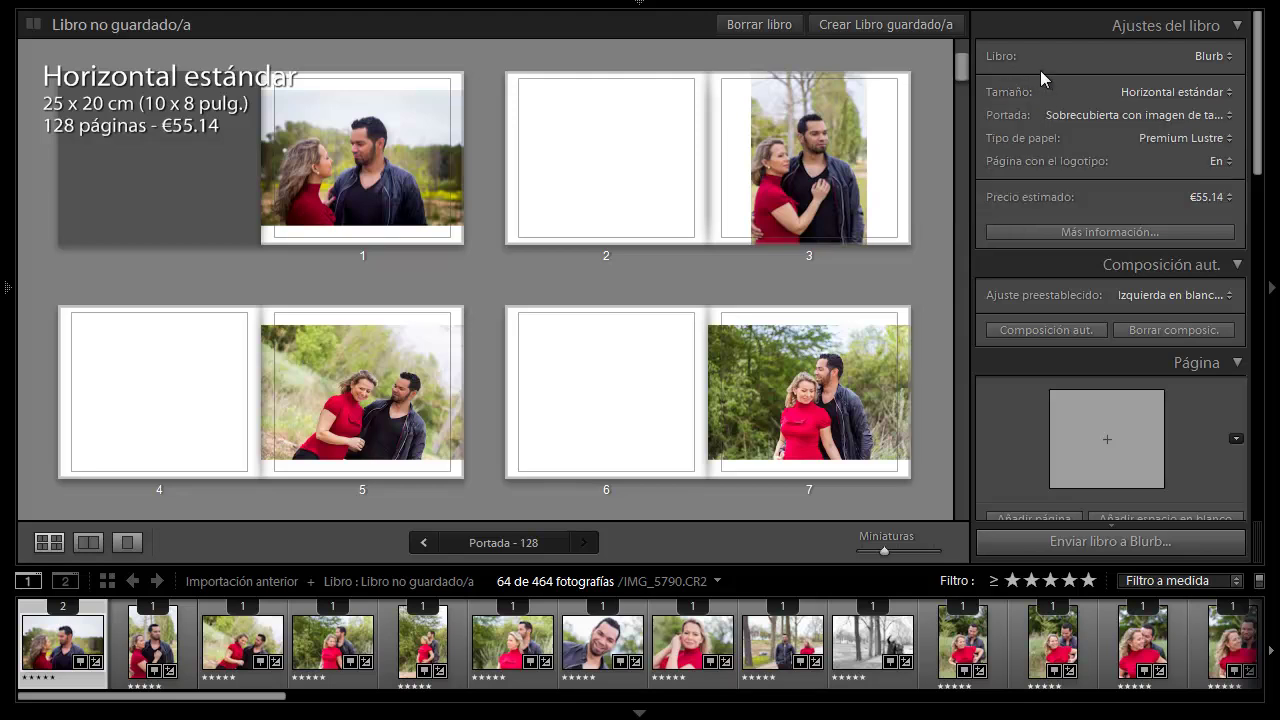
pyautogui.click(1208, 197)
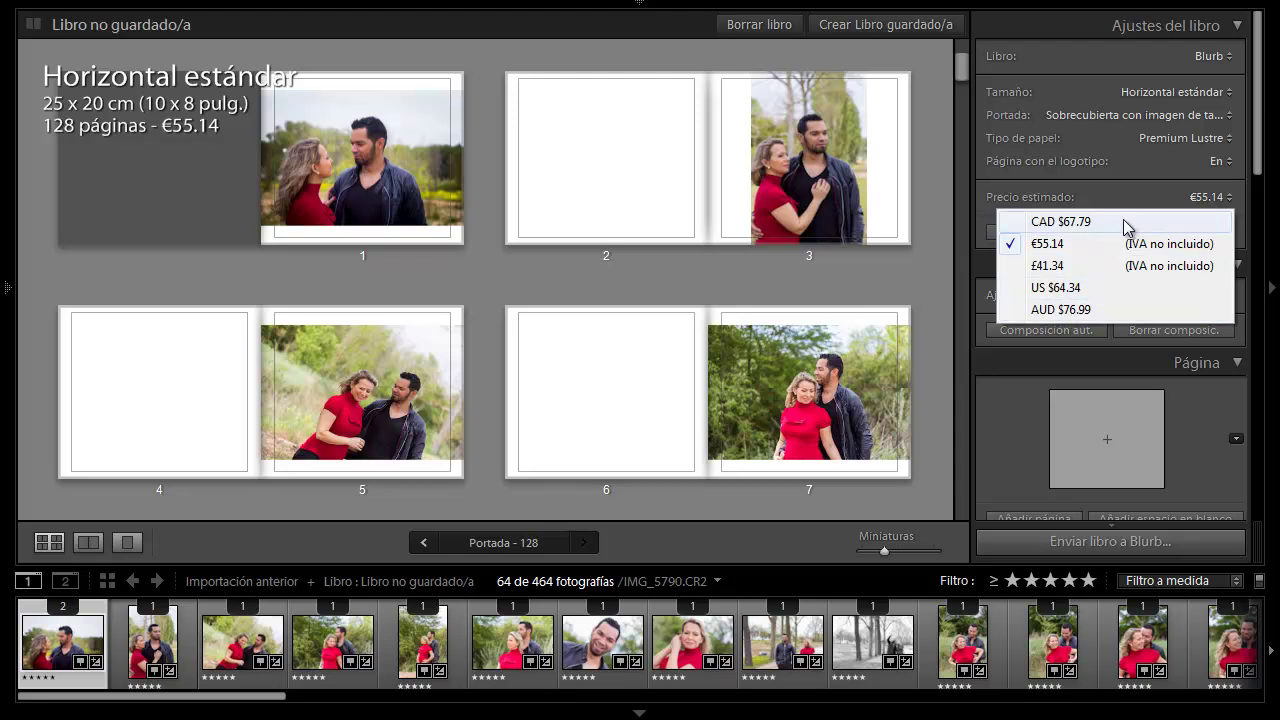
pyautogui.click(1208, 197)
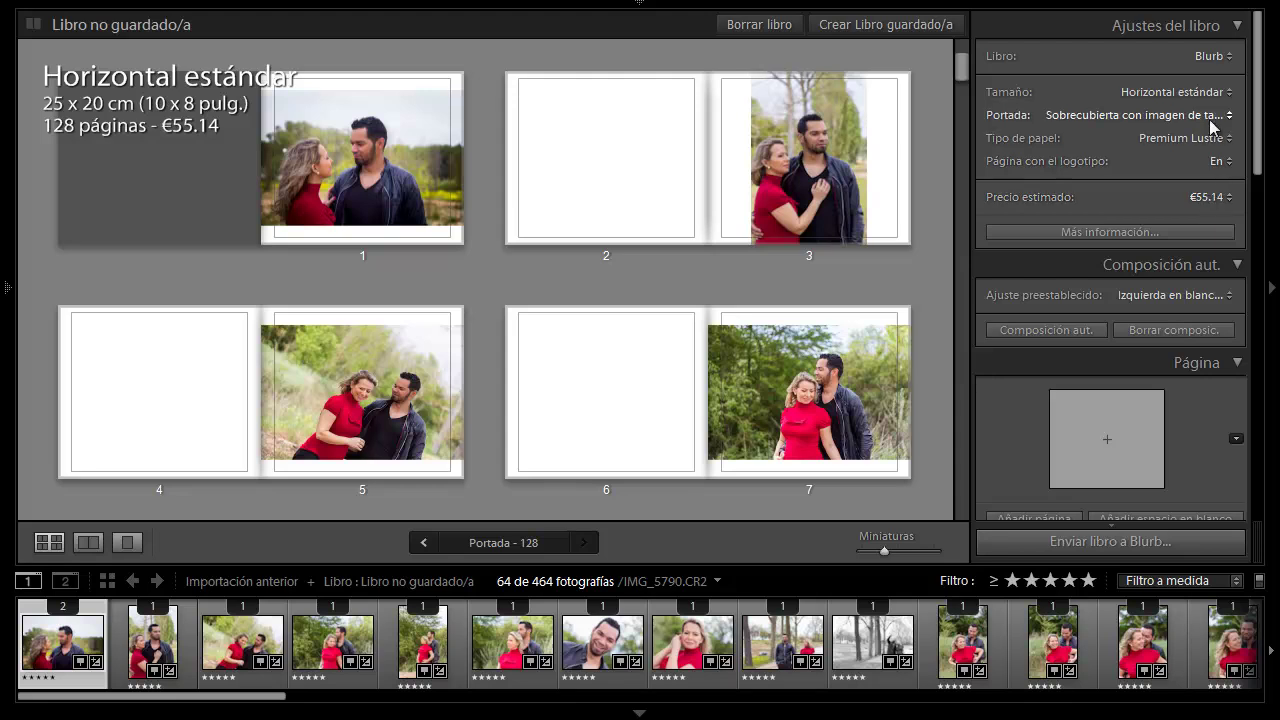
pyautogui.click(1229, 93)
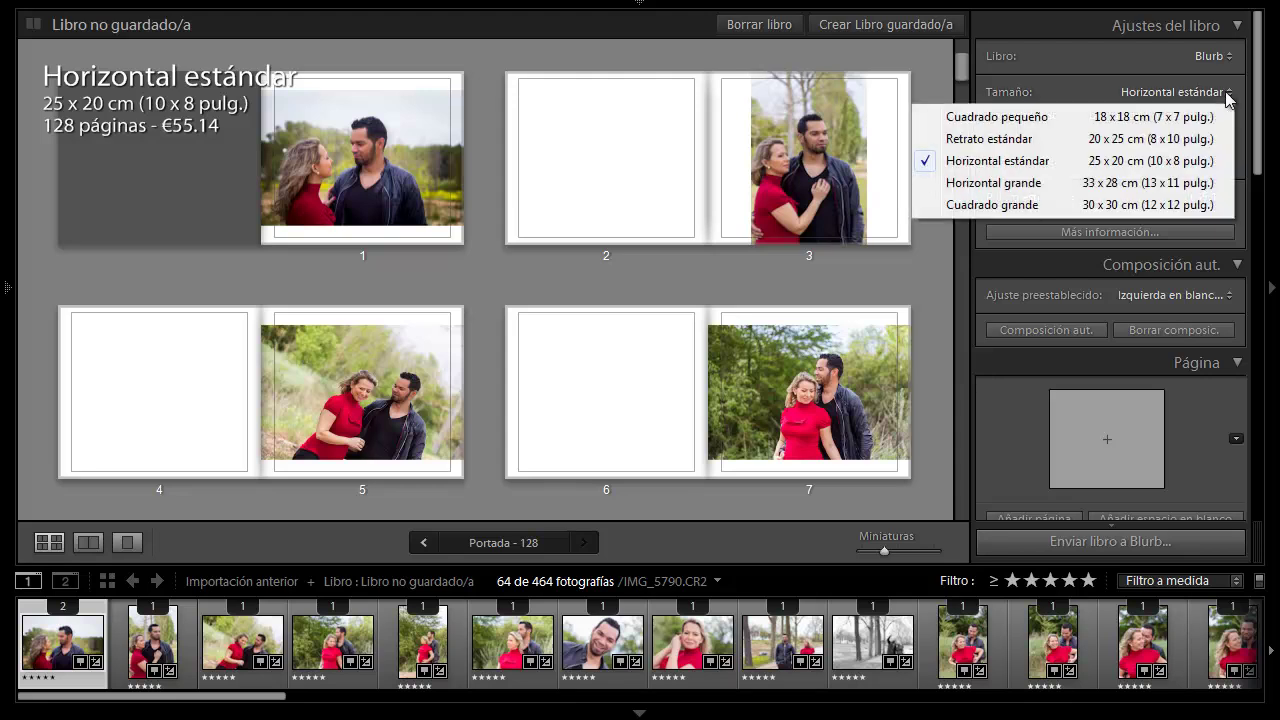
pyautogui.click(1086, 185)
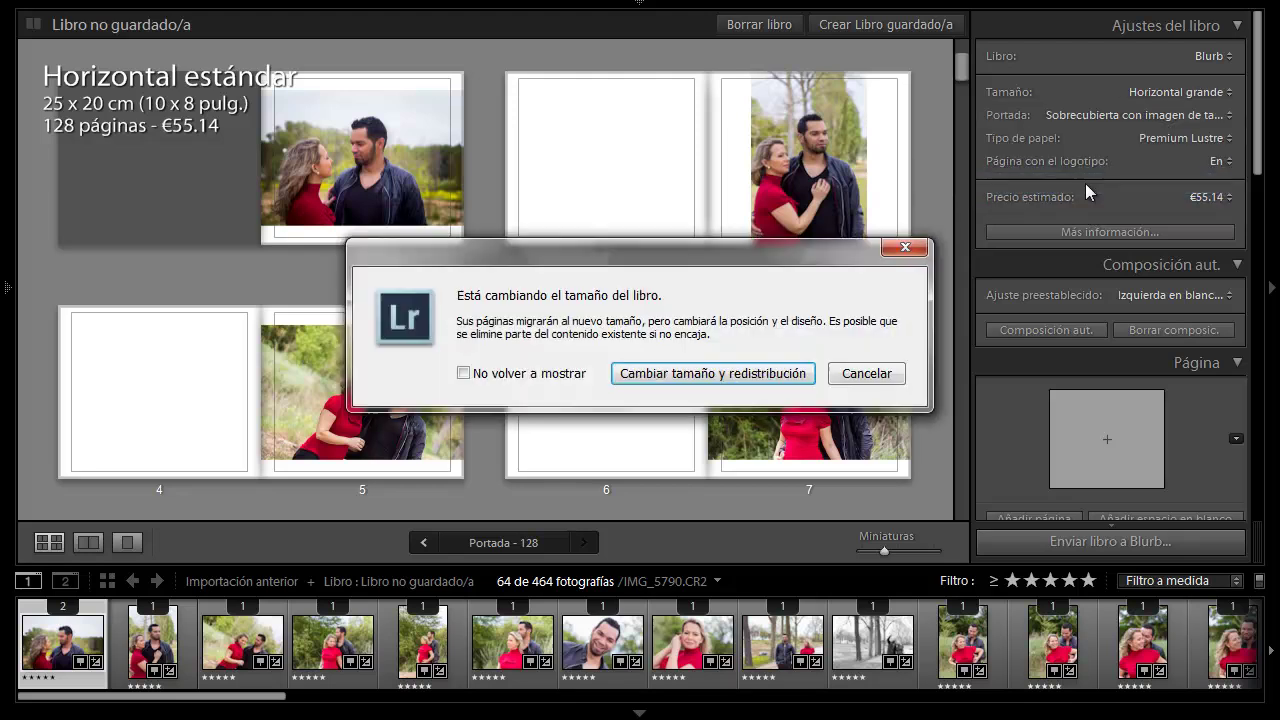
pyautogui.click(797, 378)
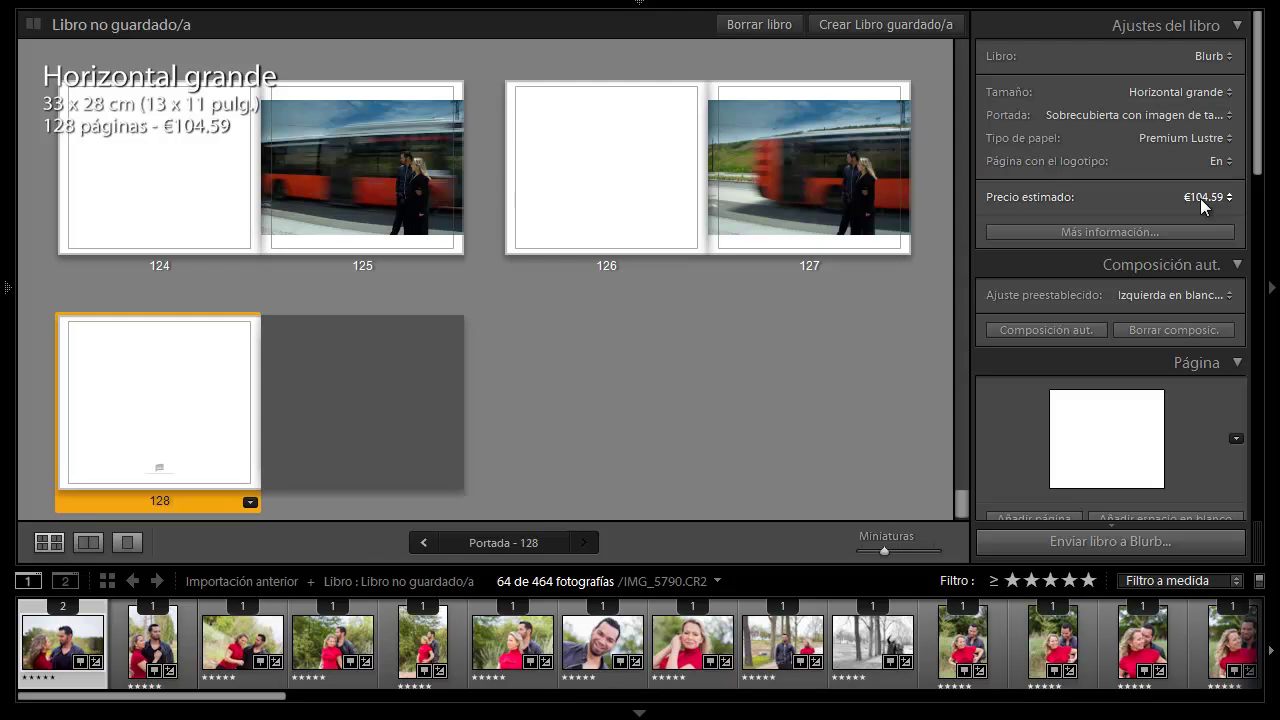
# Step: Keep the hardcover image wrap cover and set the paper to Premium Matte after trying ProLine pearl
pyautogui.click(1226, 116)
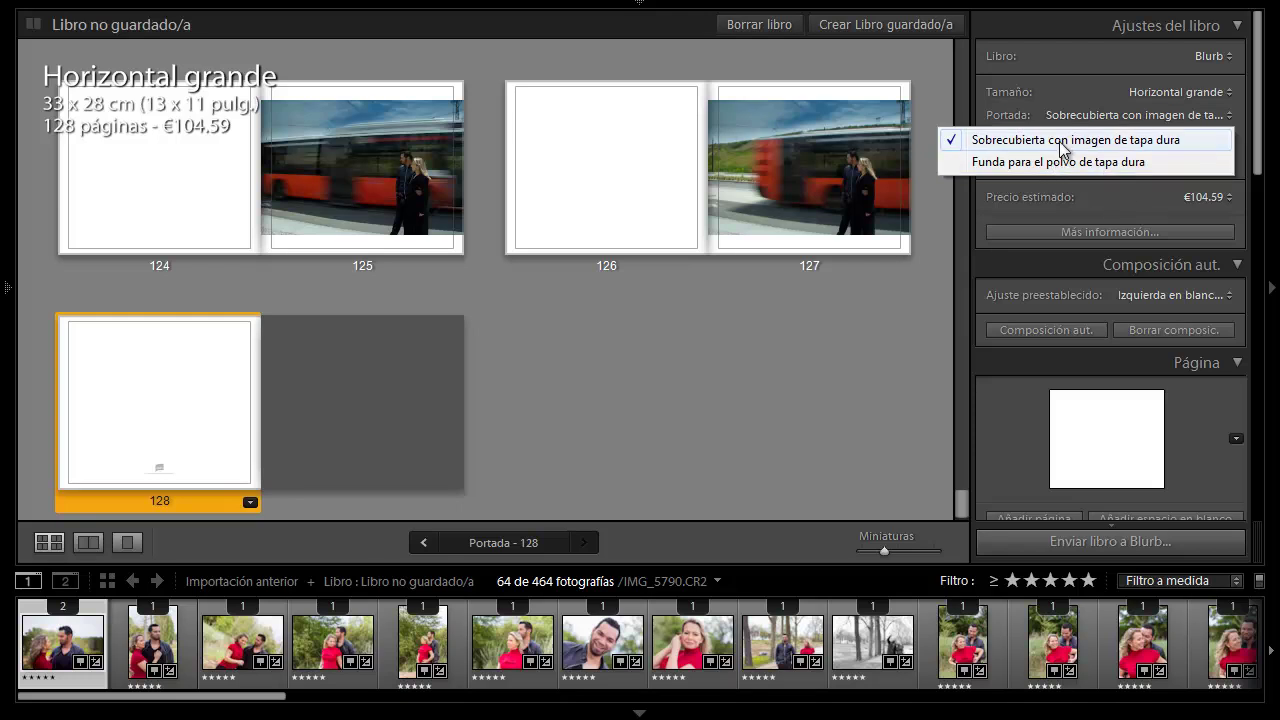
pyautogui.click(1110, 196)
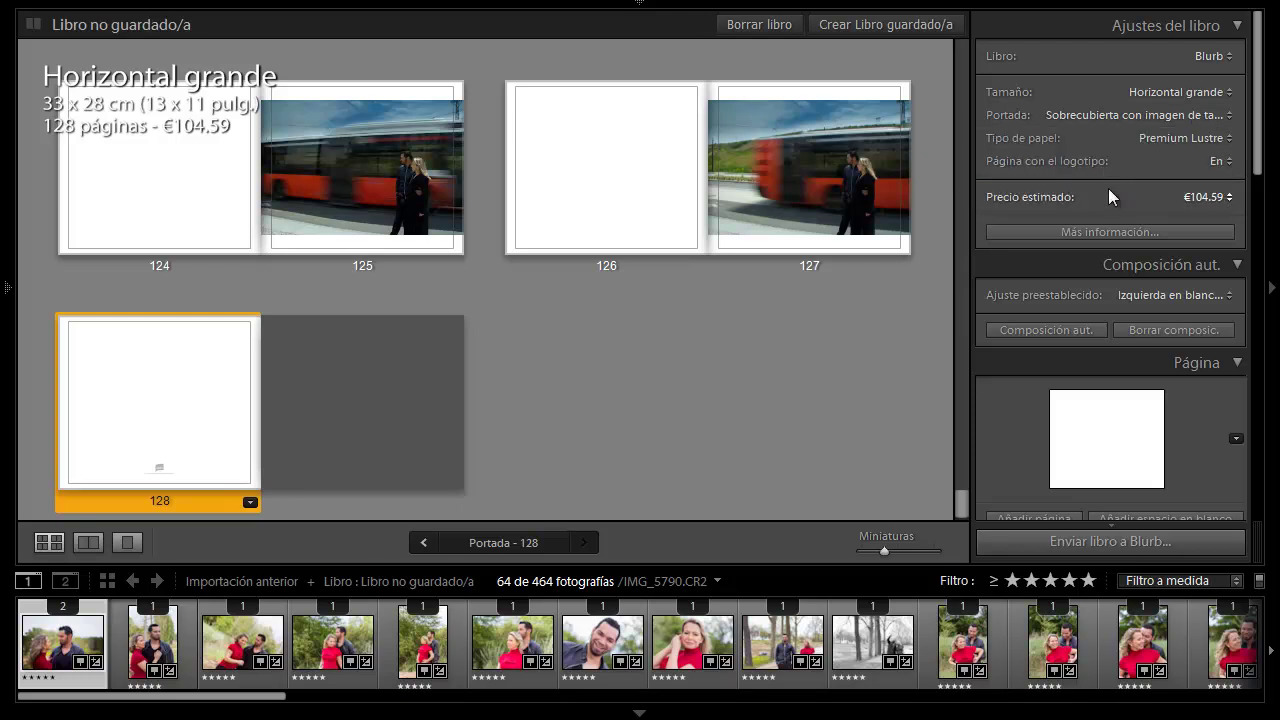
pyautogui.click(1207, 140)
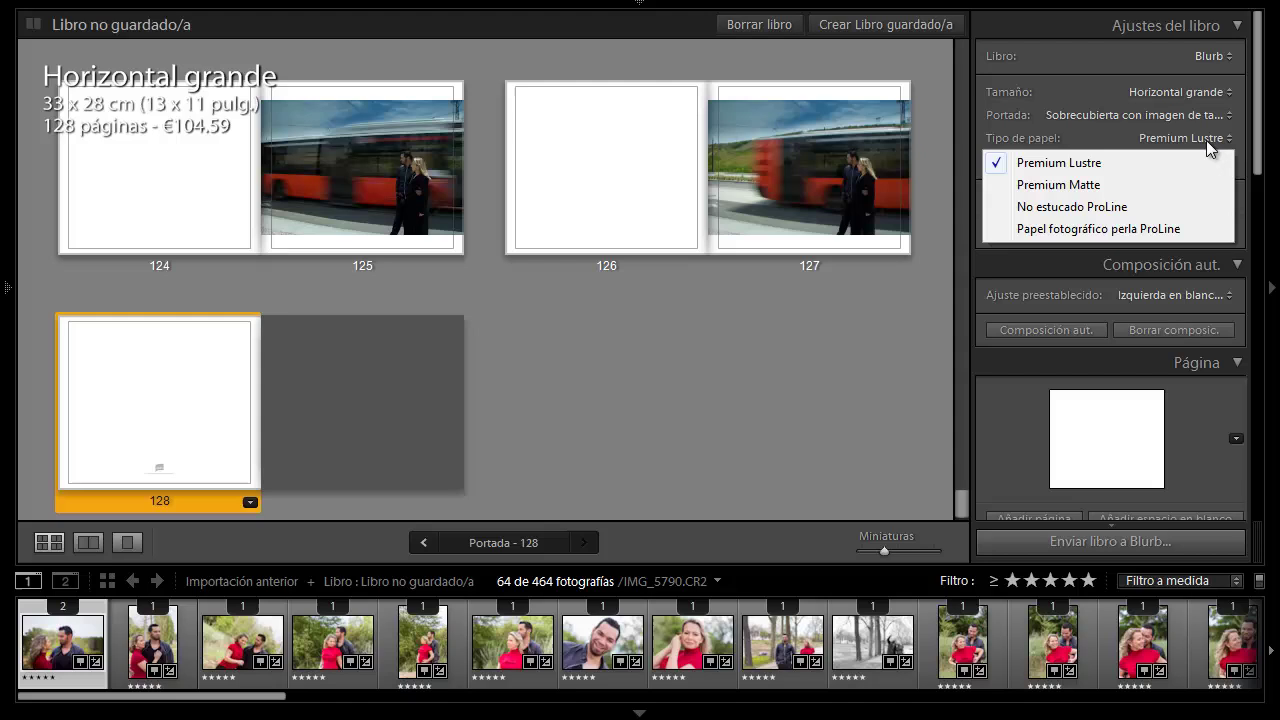
pyautogui.click(1150, 190)
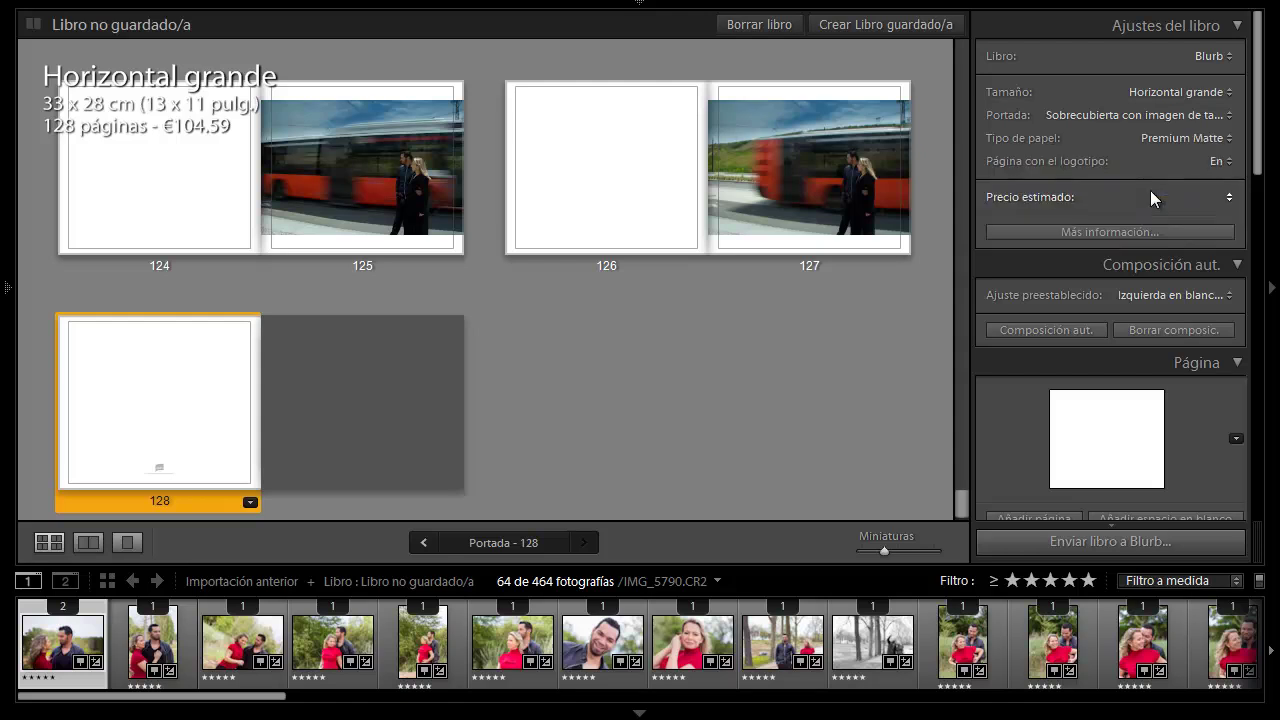
pyautogui.click(1228, 138)
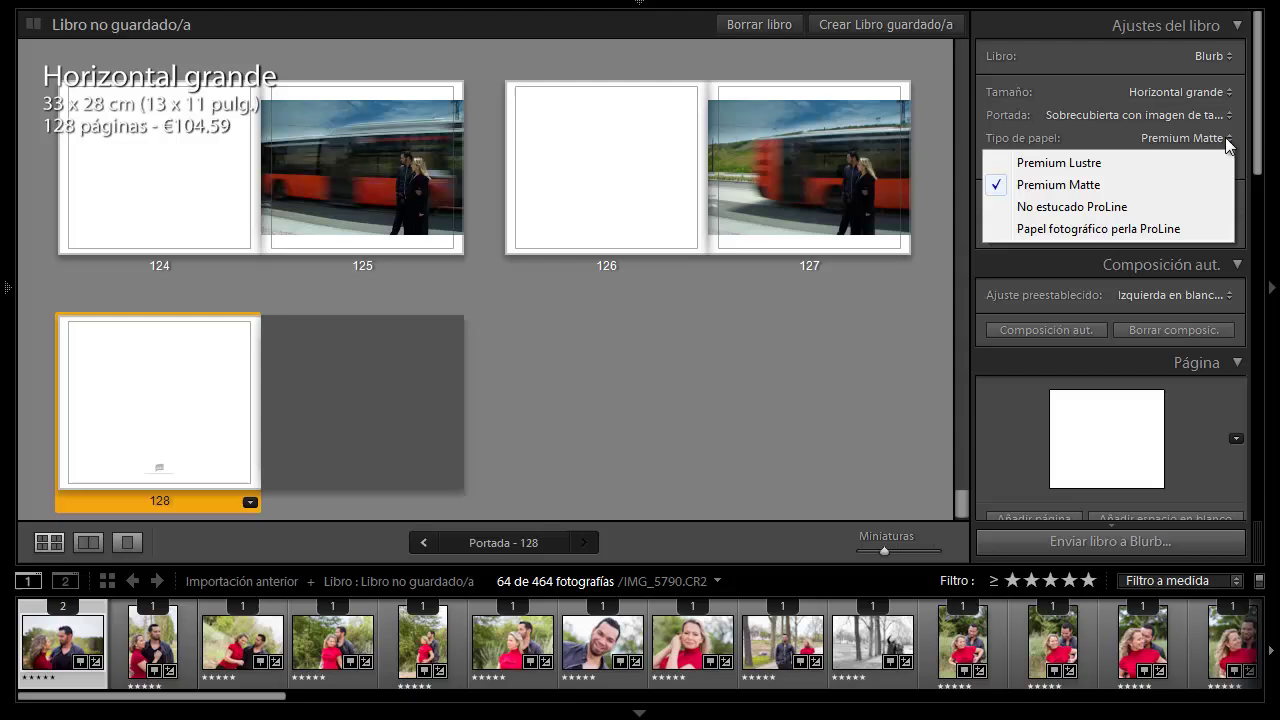
pyautogui.click(1115, 229)
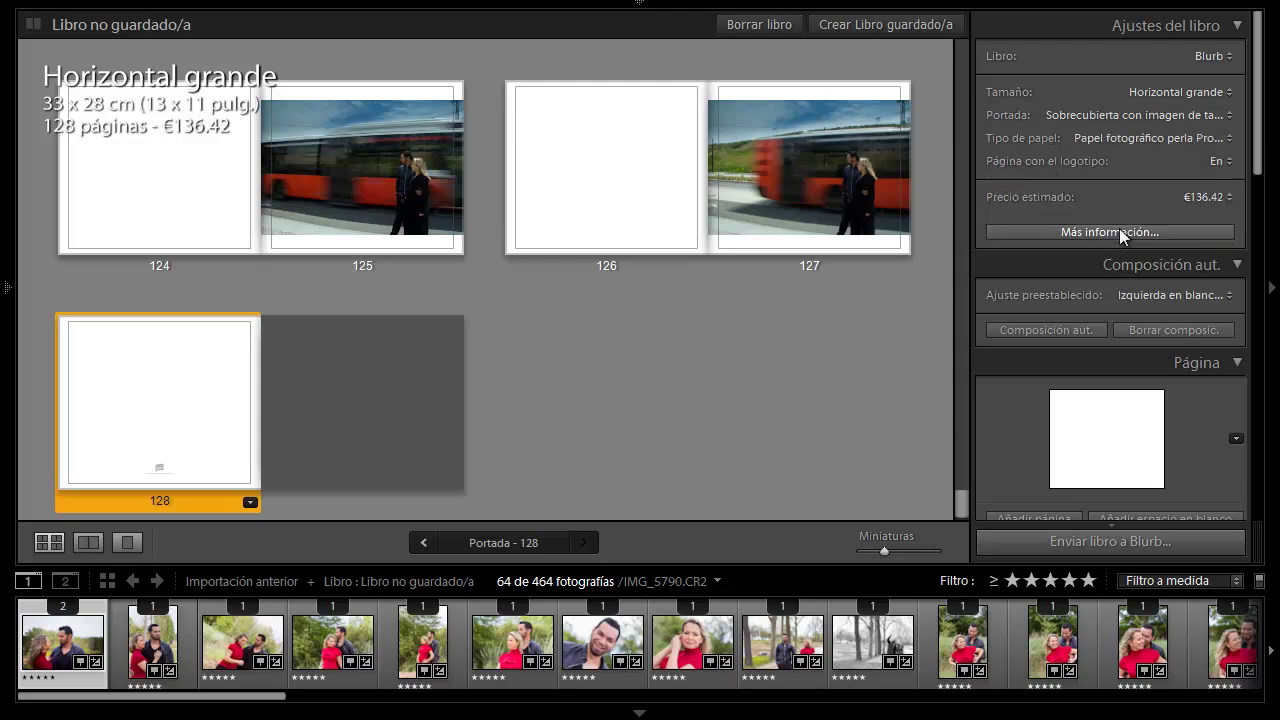
pyautogui.click(1228, 138)
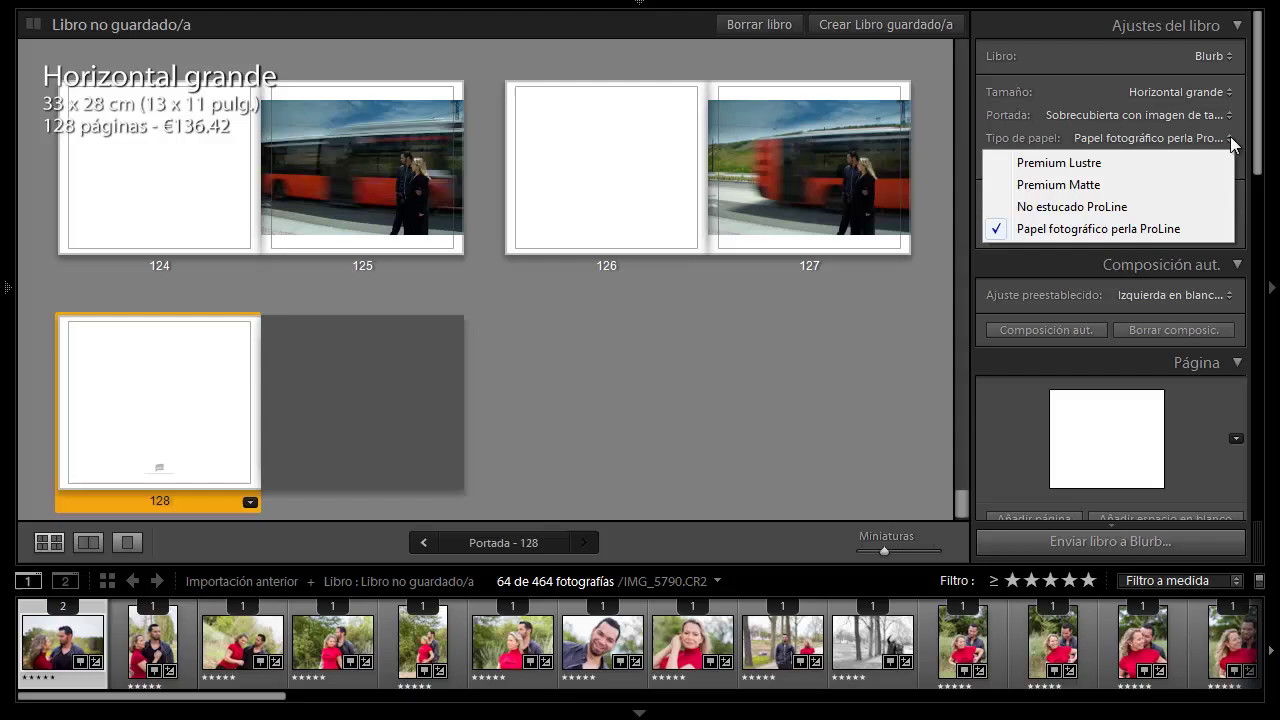
pyautogui.click(1158, 192)
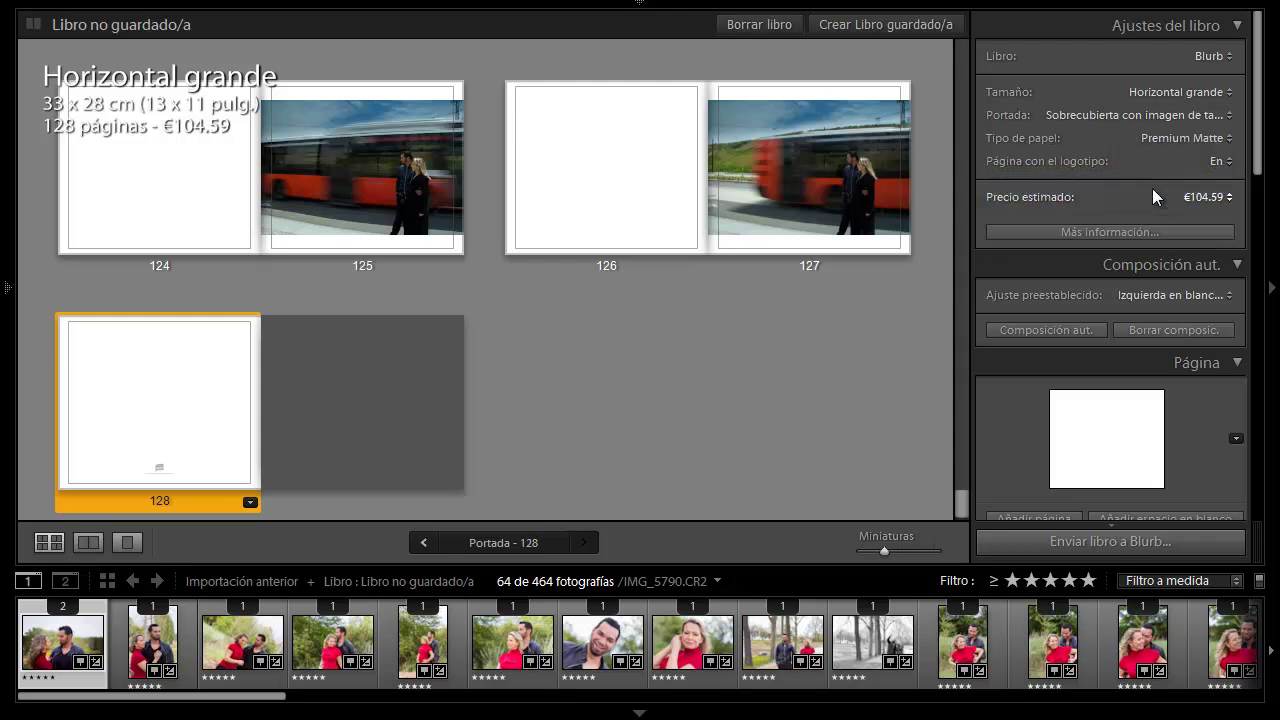
# Step: Keep the discounted logo page and the estimated price shown in euros (€104.59)
pyautogui.click(1230, 162)
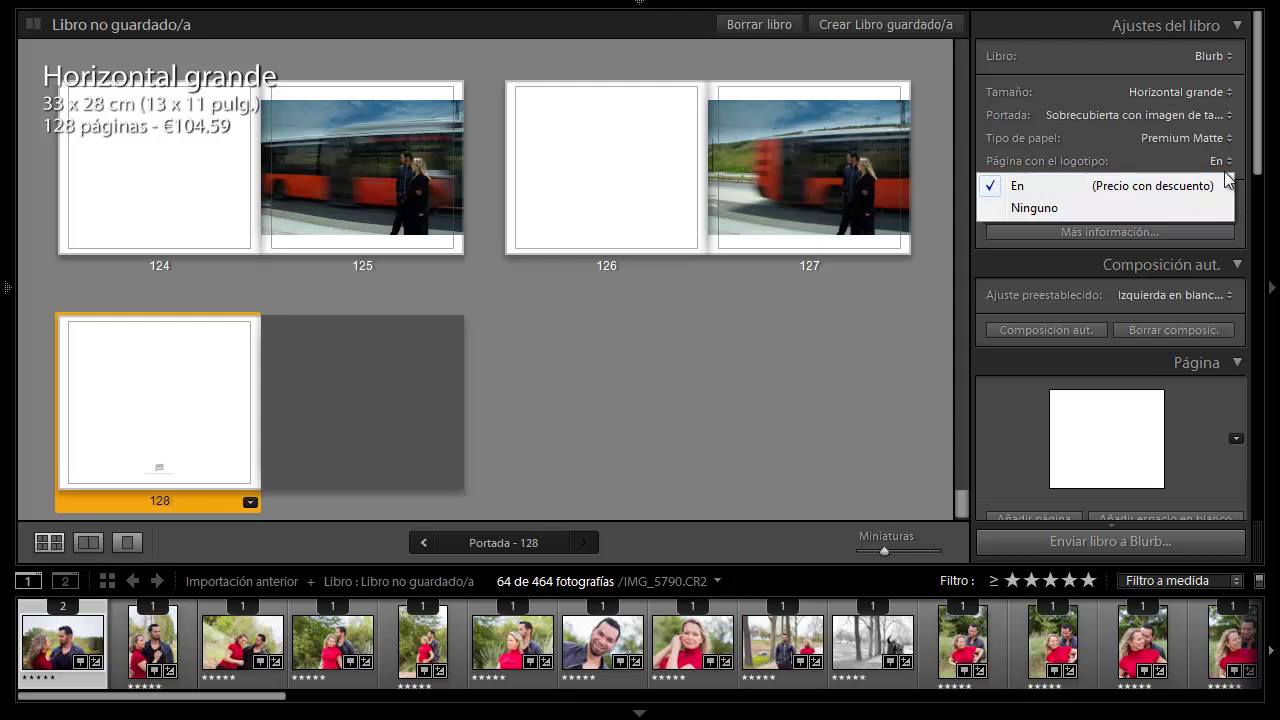
pyautogui.click(1227, 167)
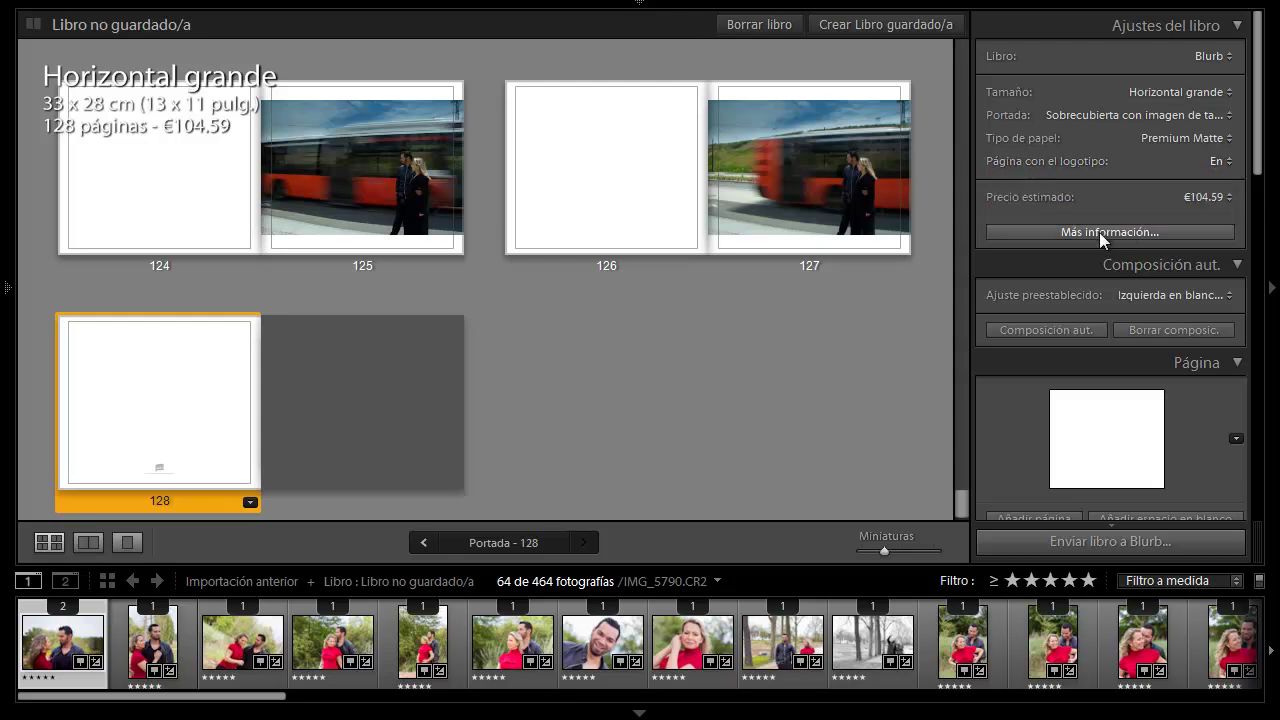
pyautogui.click(1230, 198)
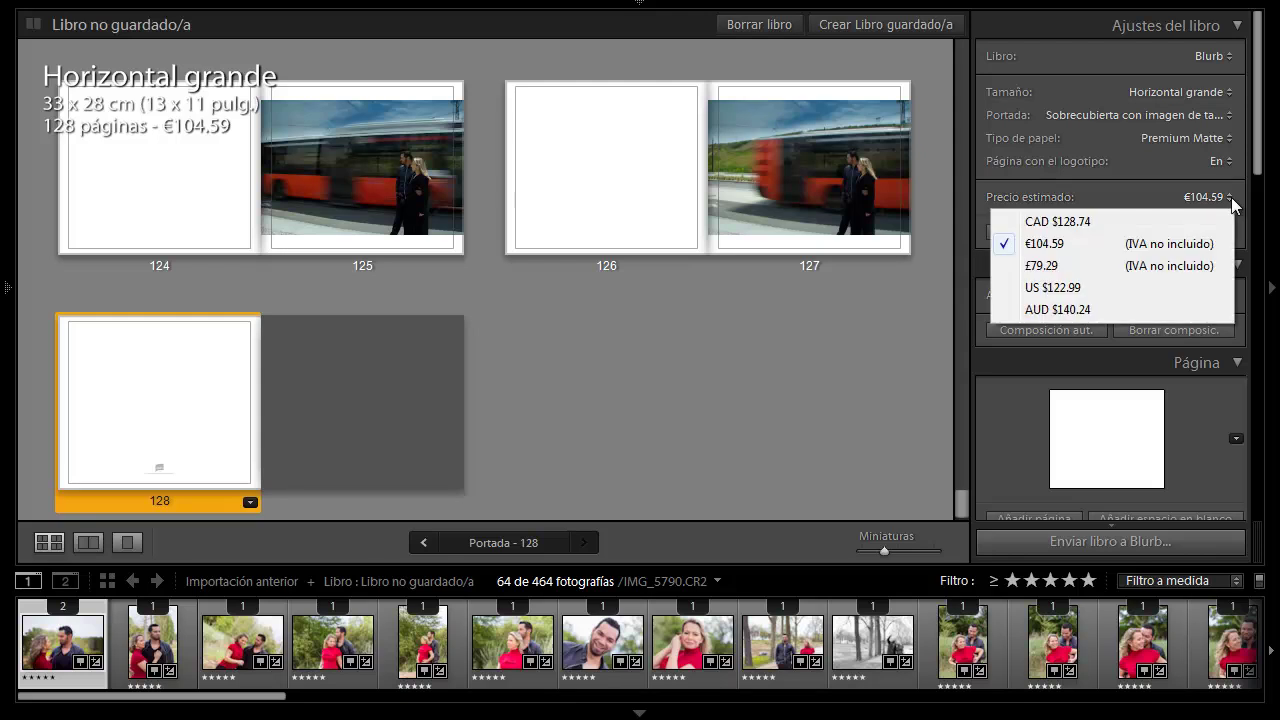
pyautogui.click(1232, 200)
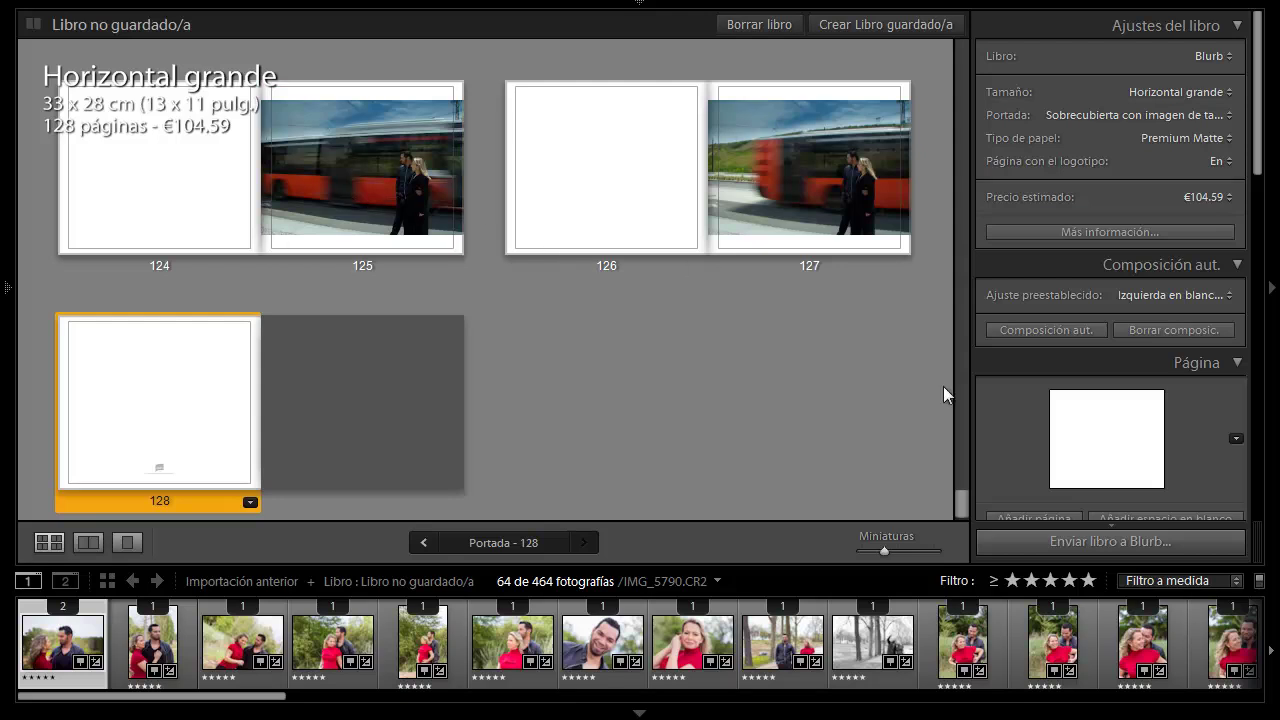
# Step: Scroll to the book's start, select pages 1 and 3, and enlarge the thumbnails to show pages 2–3
pyautogui.moveTo(956, 503); pyautogui.dragTo(964, 5)
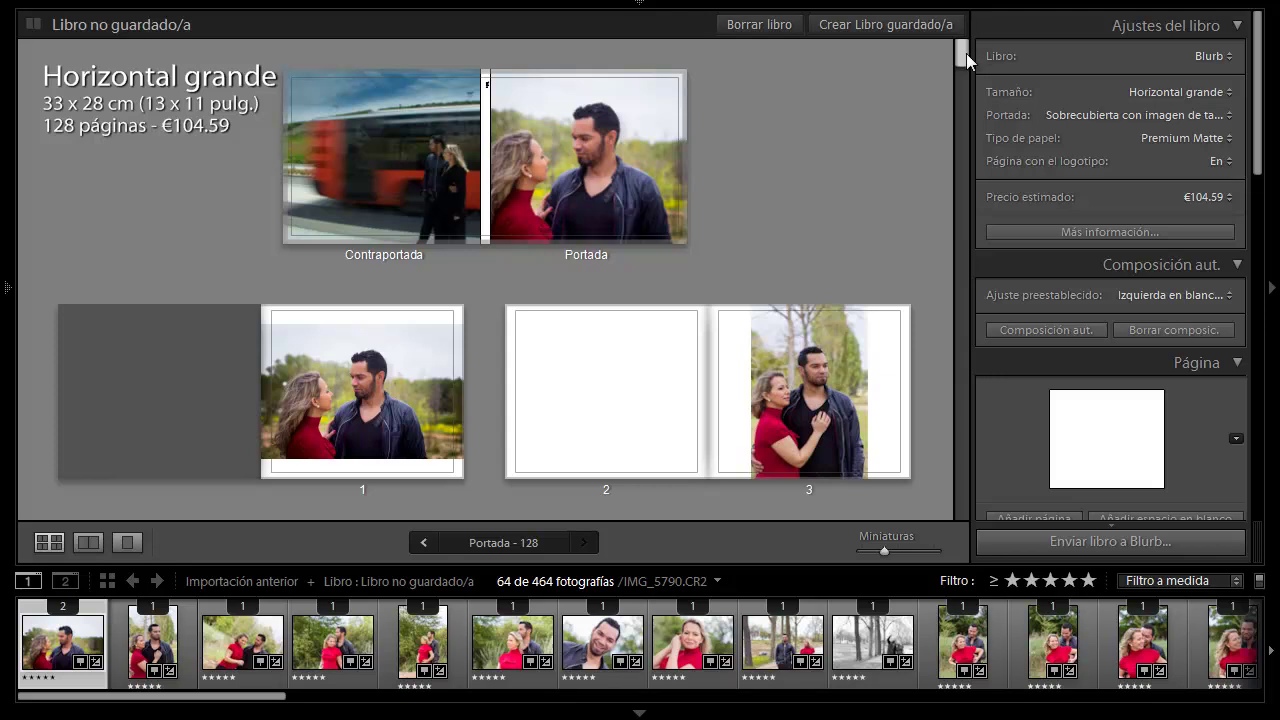
pyautogui.scroll(-1, 966, 55)
pyautogui.scroll(1, 966, 55)
pyautogui.click(345, 450)
pyautogui.click(801, 400)
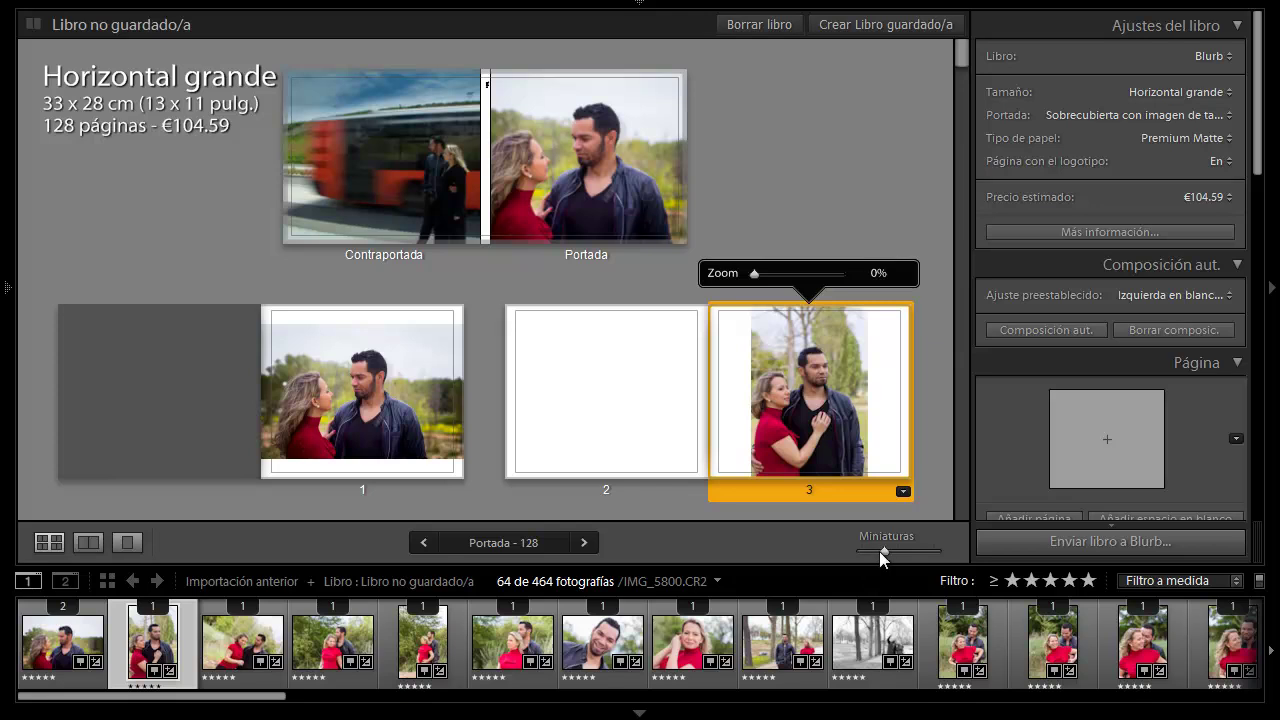
pyautogui.moveTo(884, 550); pyautogui.dragTo(891, 550)
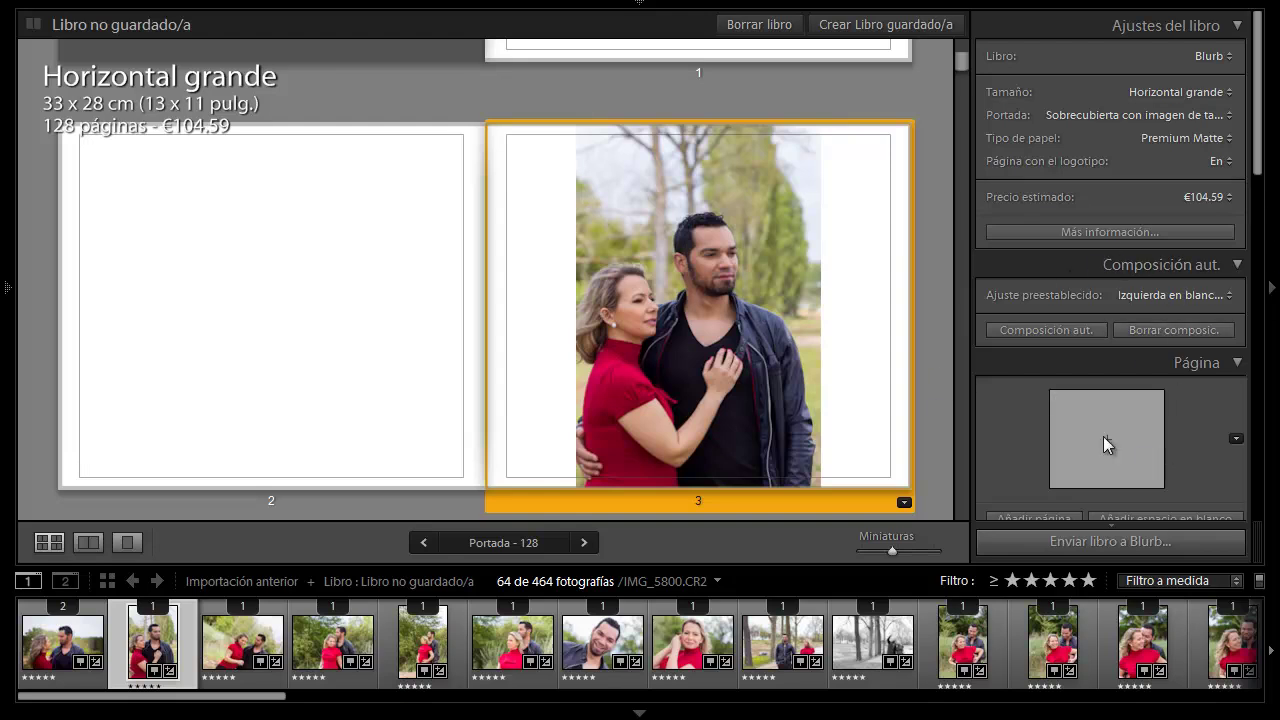
# Step: Select page 3's photo and apply a text-and-photo layout to the page
pyautogui.click(636, 330)
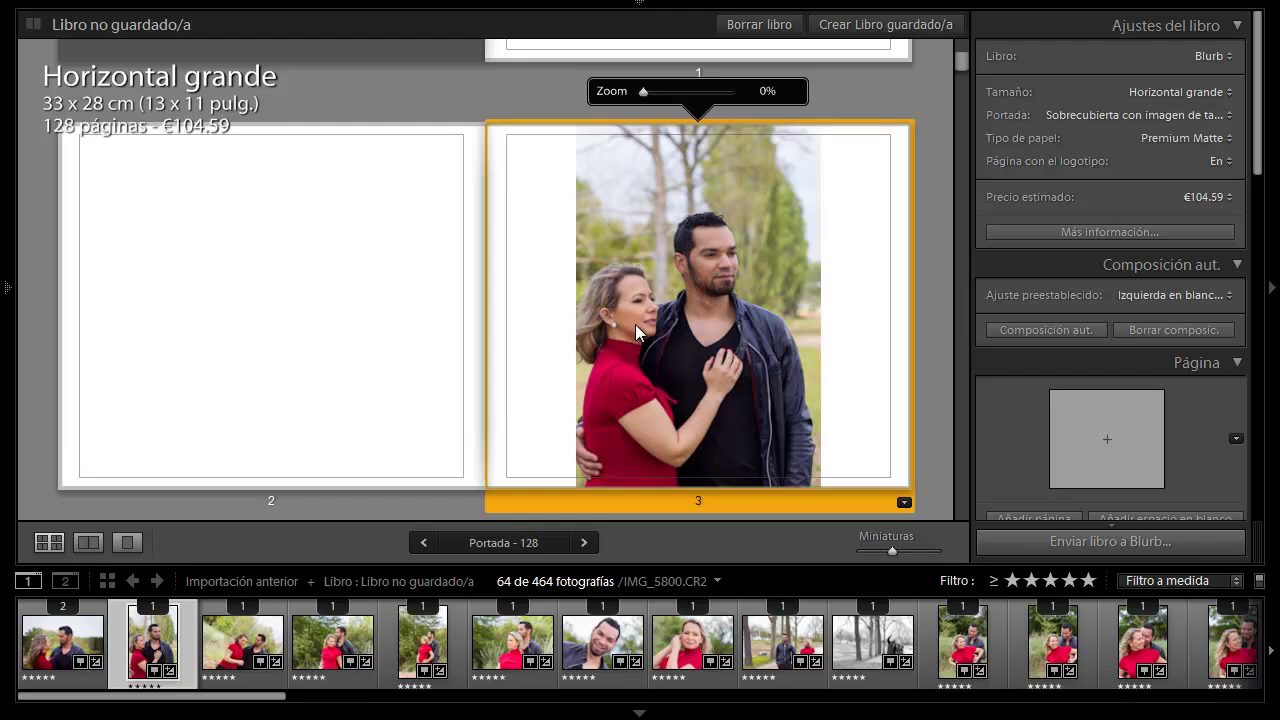
pyautogui.click(903, 503)
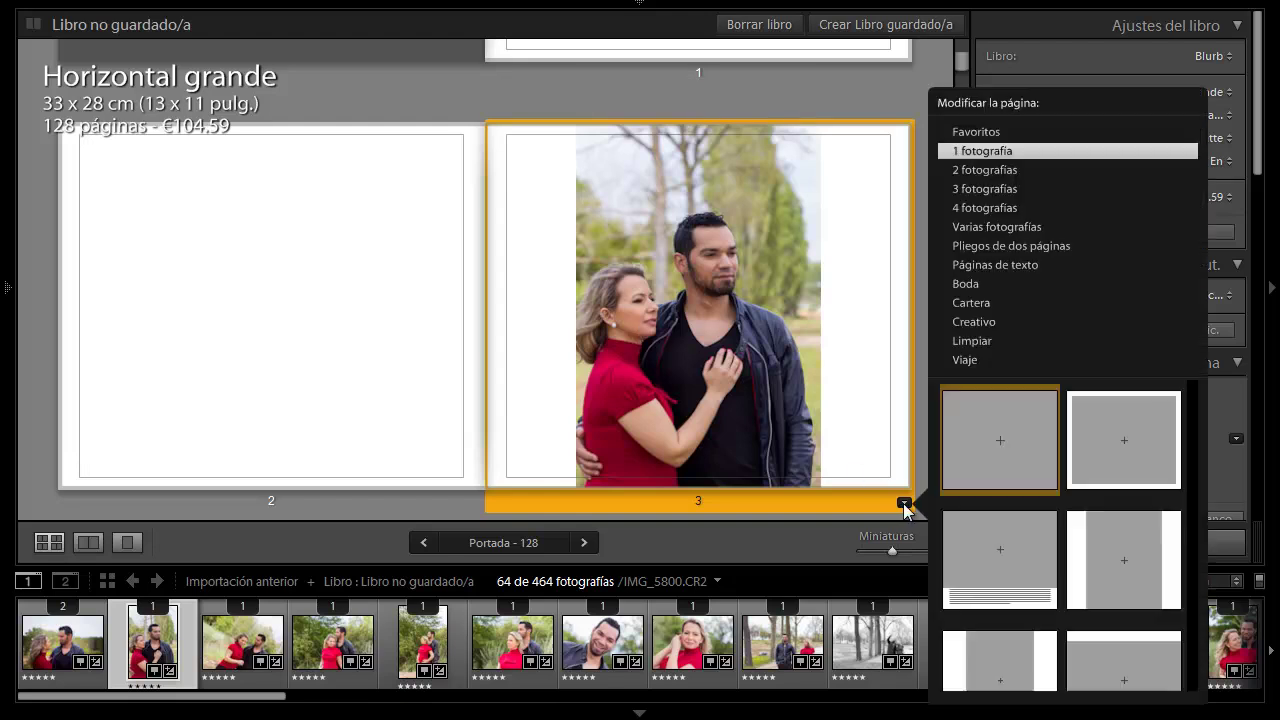
pyautogui.click(1263, 128)
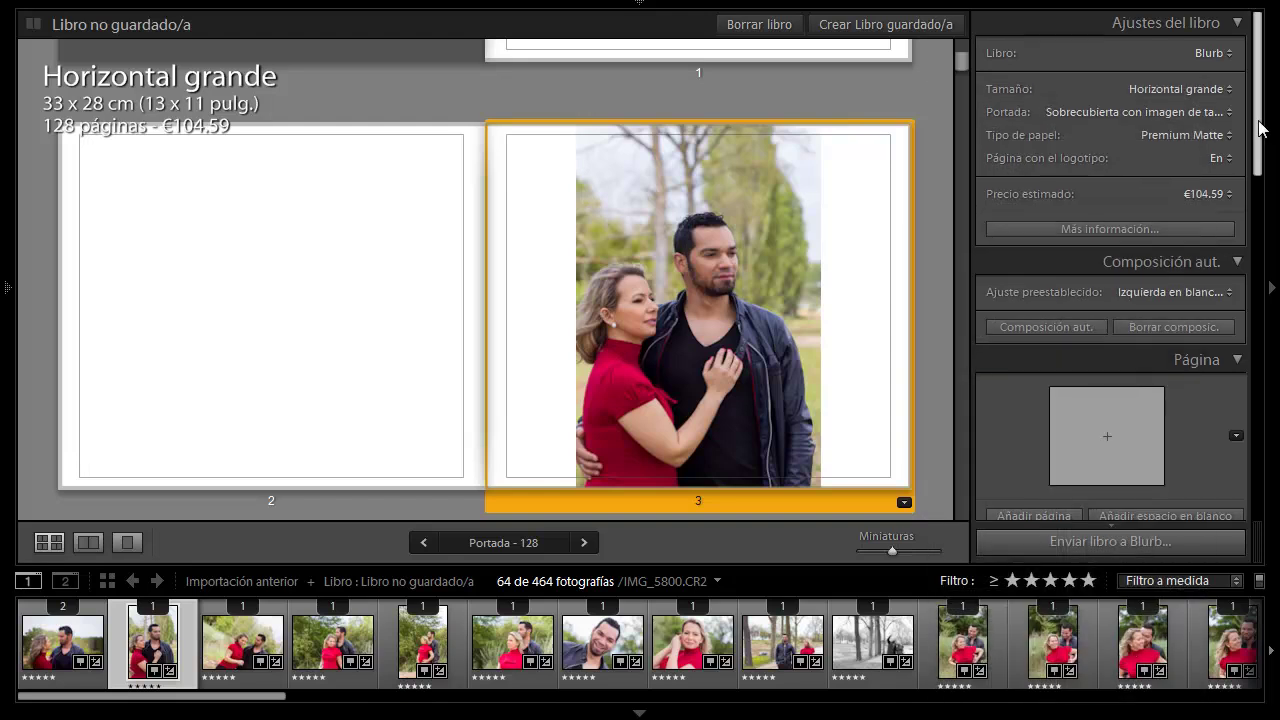
pyautogui.moveTo(1263, 128); pyautogui.dragTo(1260, 162)
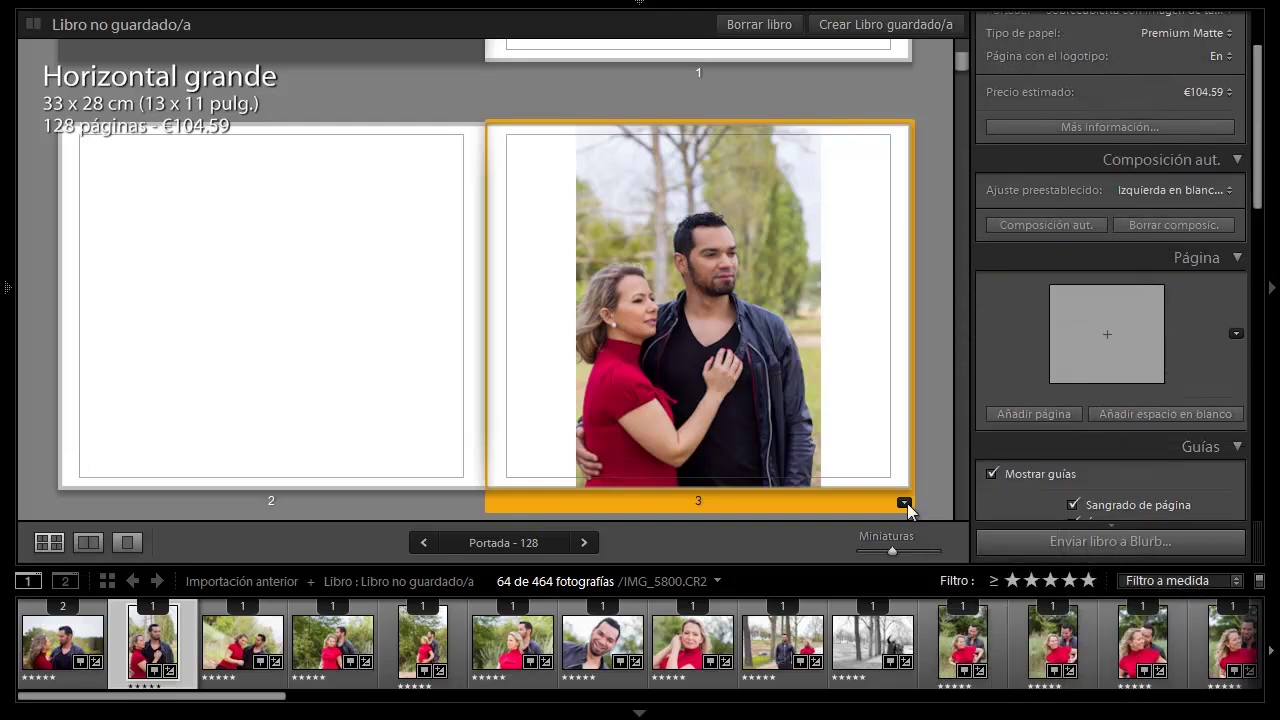
pyautogui.click(905, 503)
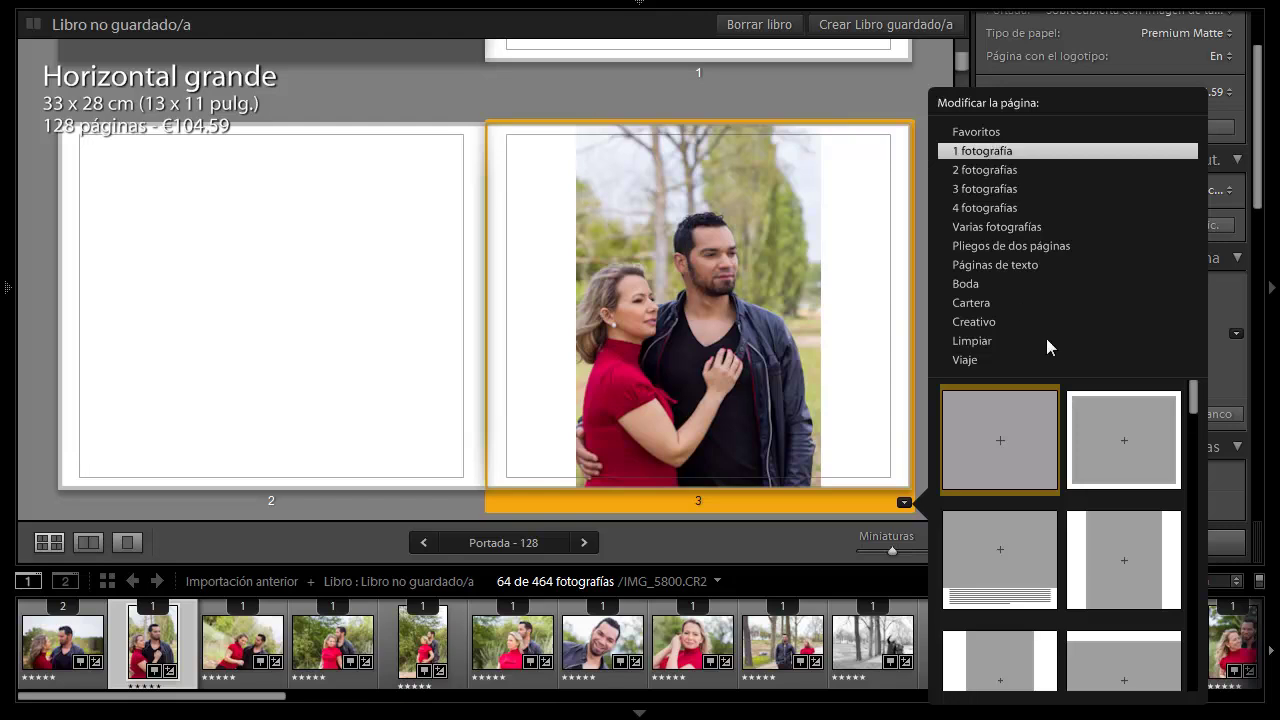
pyautogui.moveTo(1197, 391); pyautogui.dragTo(1200, 472)
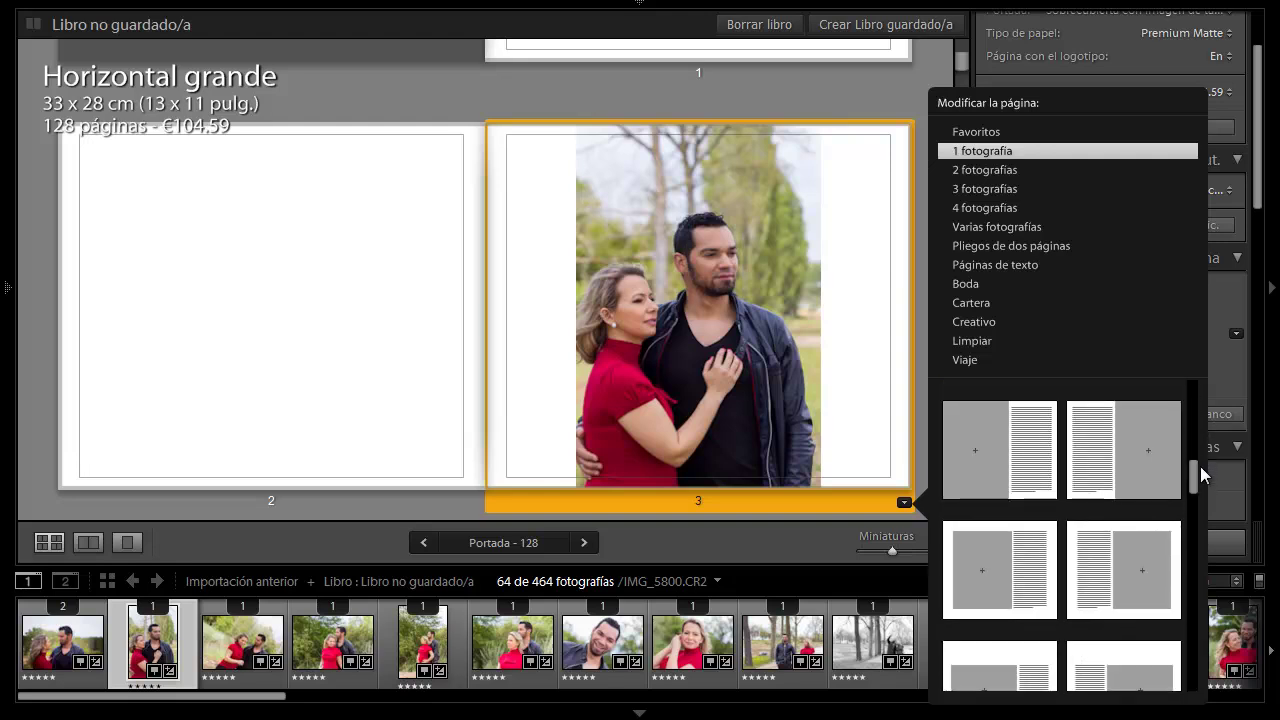
pyautogui.click(1142, 459)
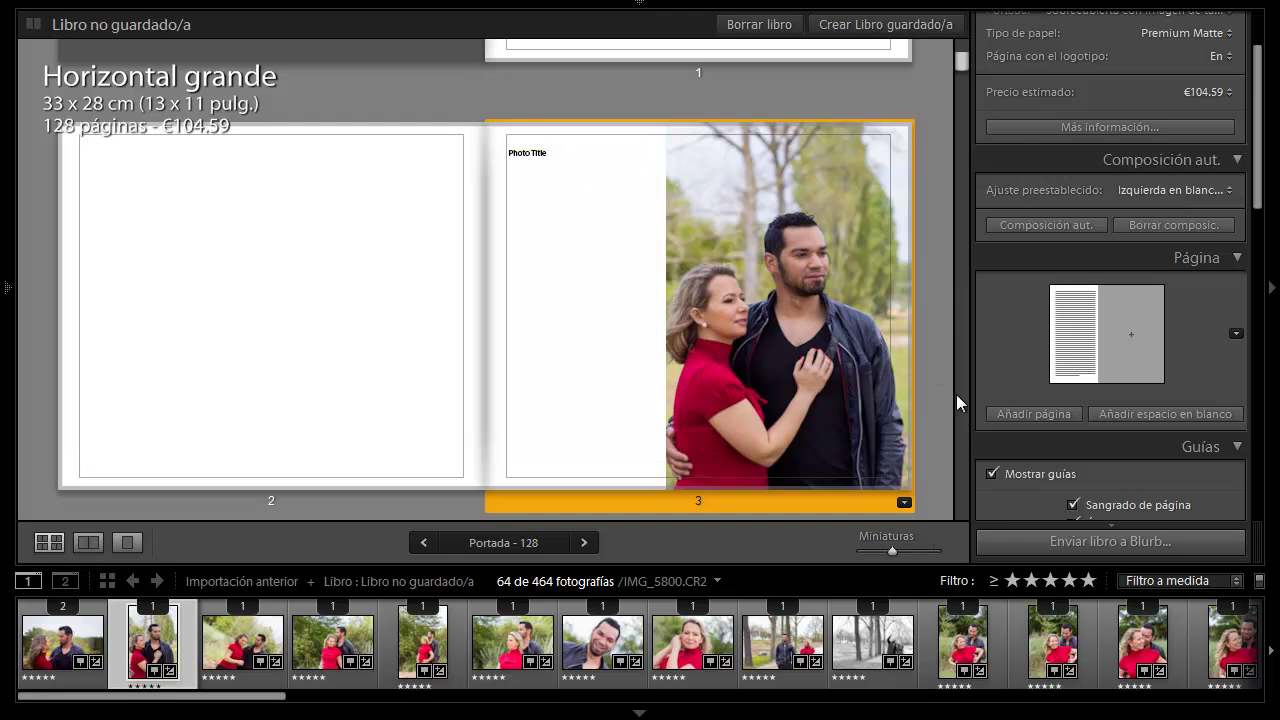
# Step: Switch page 3 to a side-by-side two-photo layout and drop a second couple photo in the empty cell
pyautogui.click(1237, 333)
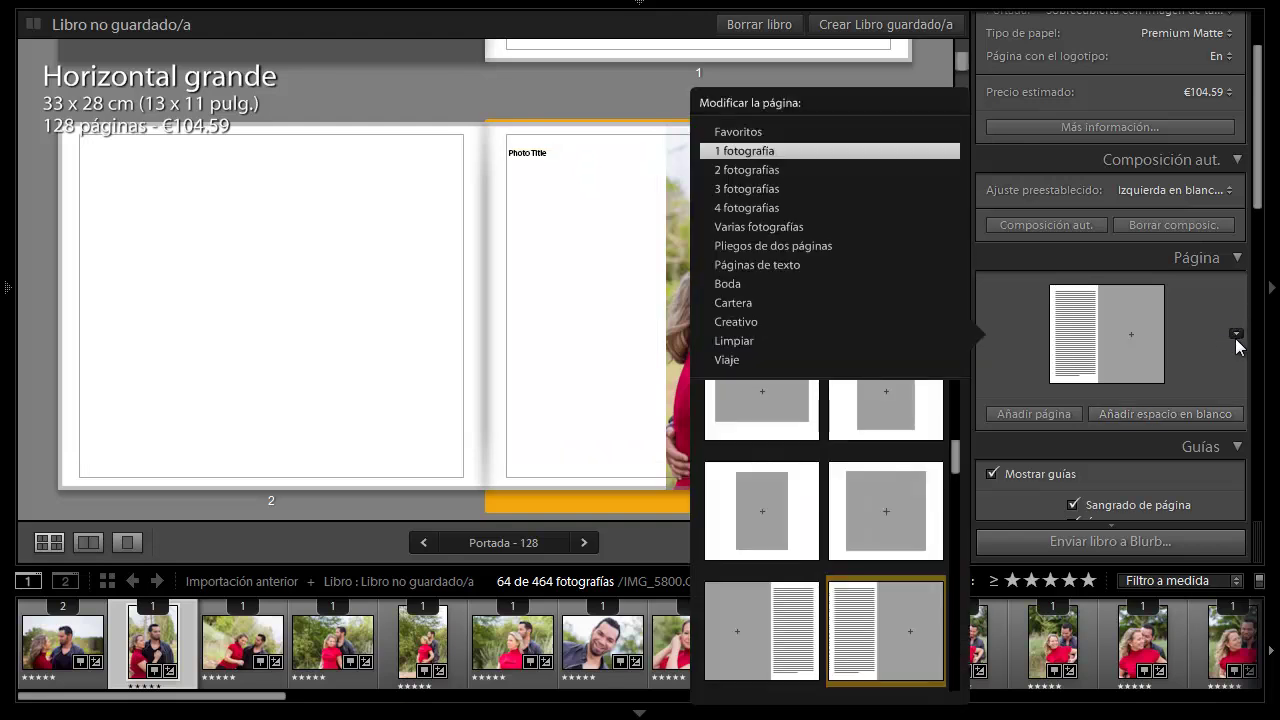
pyautogui.click(751, 170)
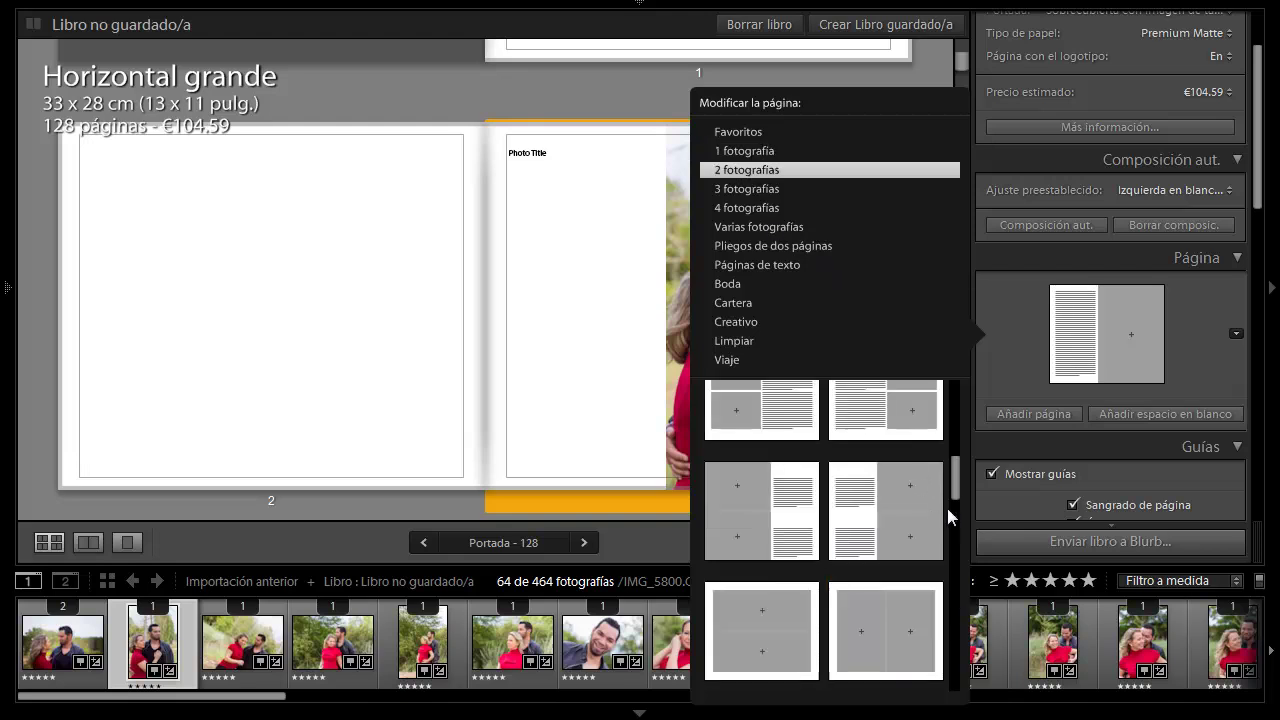
pyautogui.moveTo(957, 465); pyautogui.dragTo(961, 387)
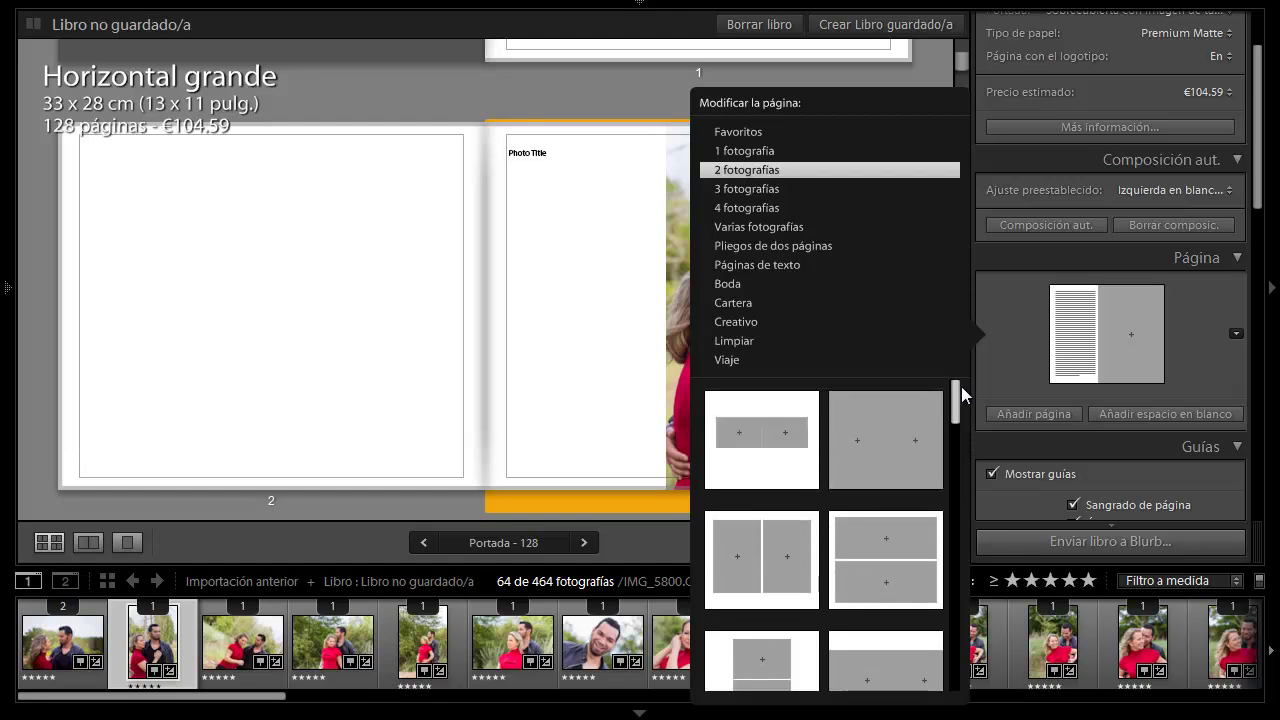
pyautogui.click(760, 546)
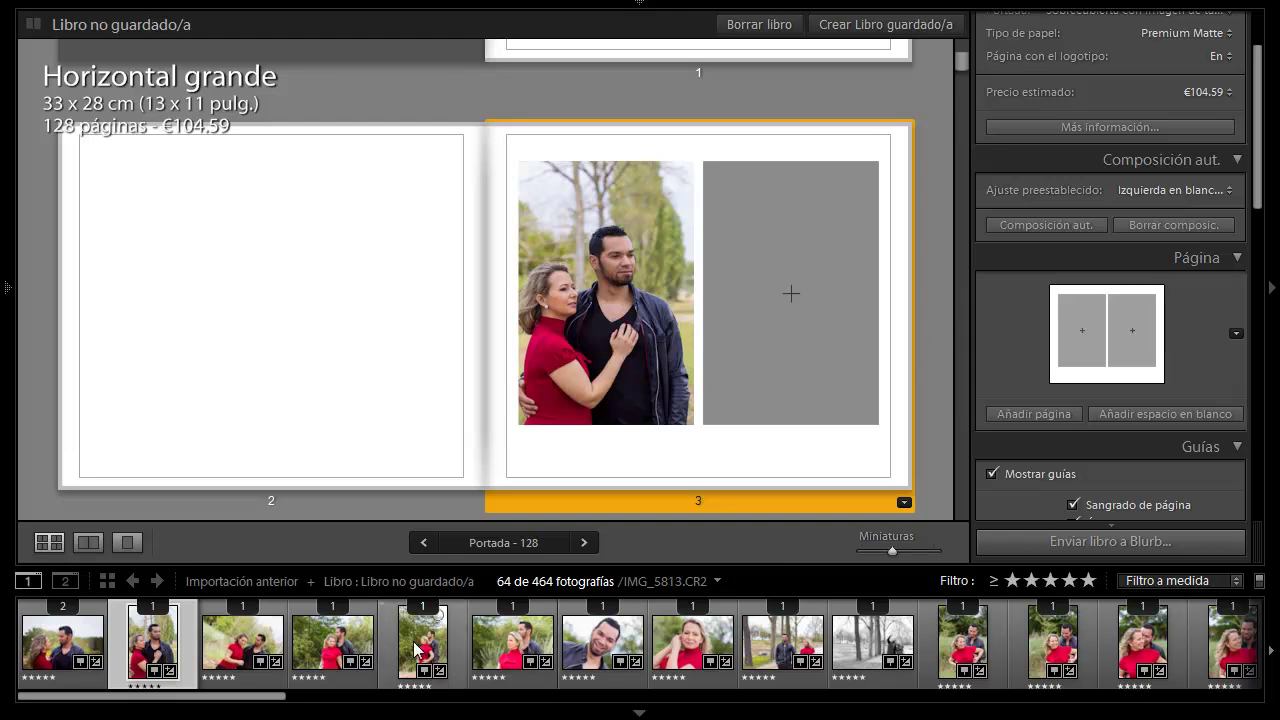
pyautogui.moveTo(418, 652); pyautogui.dragTo(751, 341)
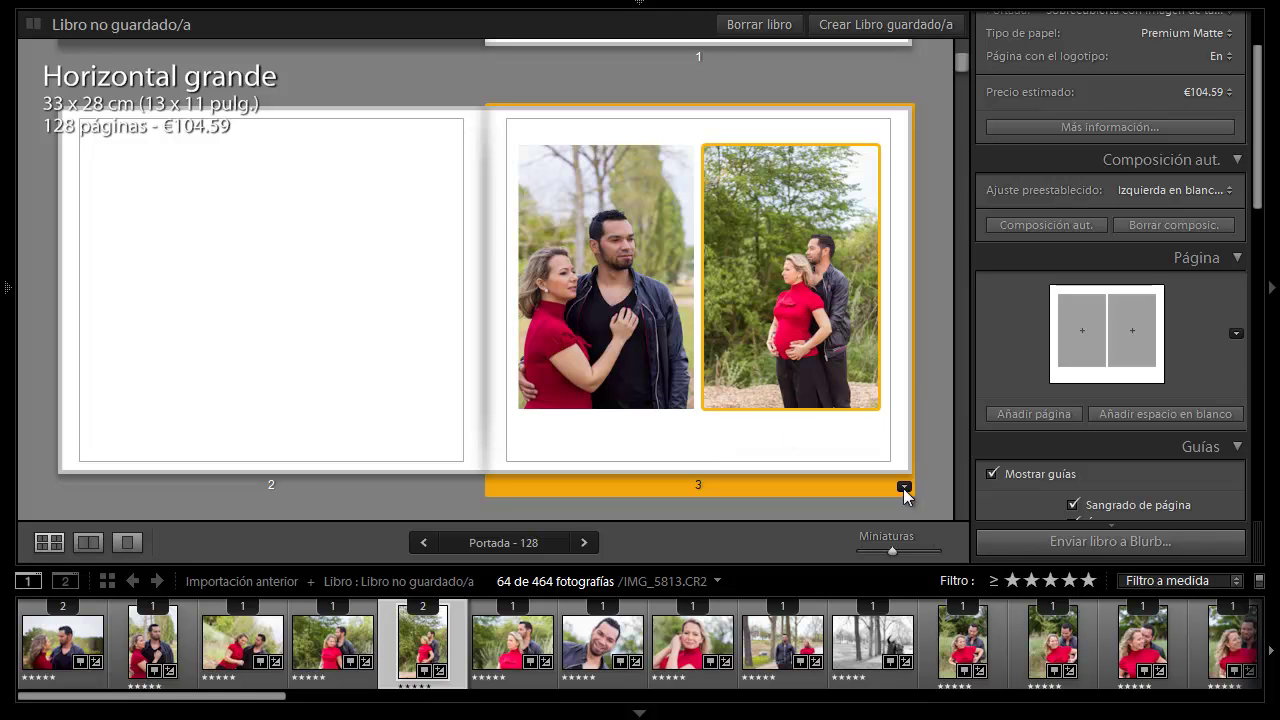
# Step: Try a two-photos-plus-text layout on page 3, then switch to another two-photo layout
pyautogui.click(1236, 334)
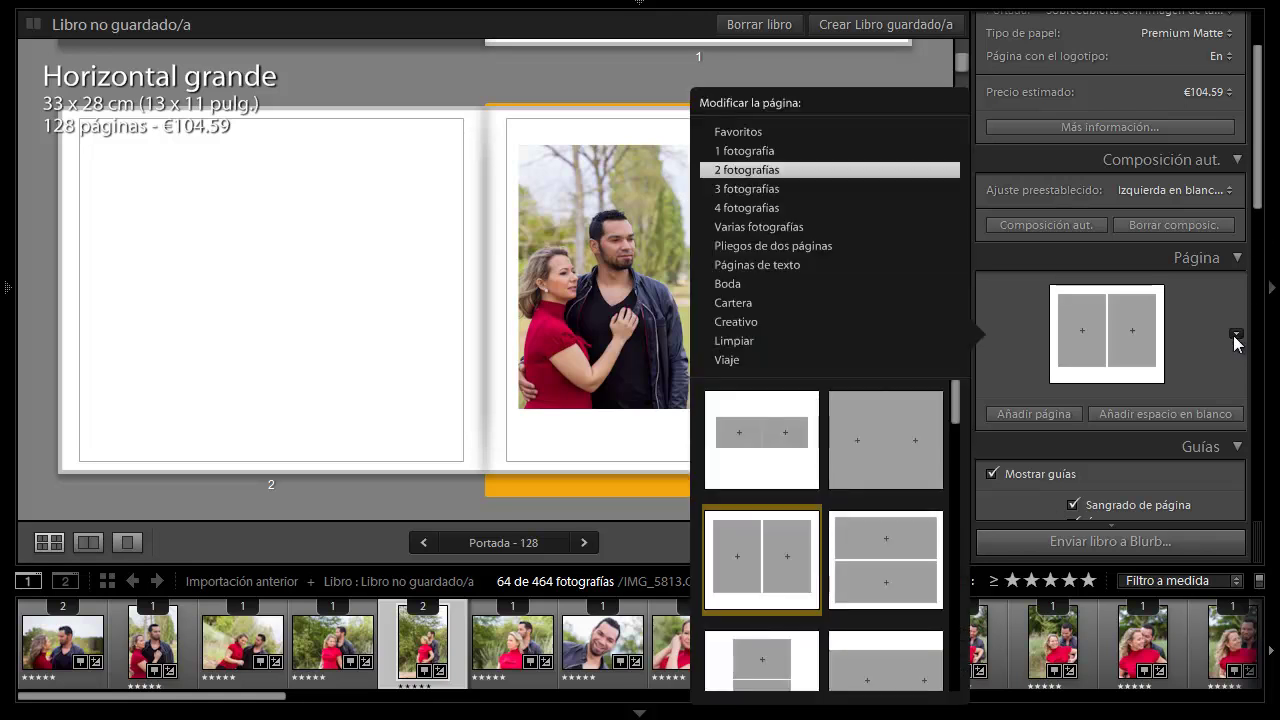
pyautogui.moveTo(953, 404); pyautogui.dragTo(946, 475)
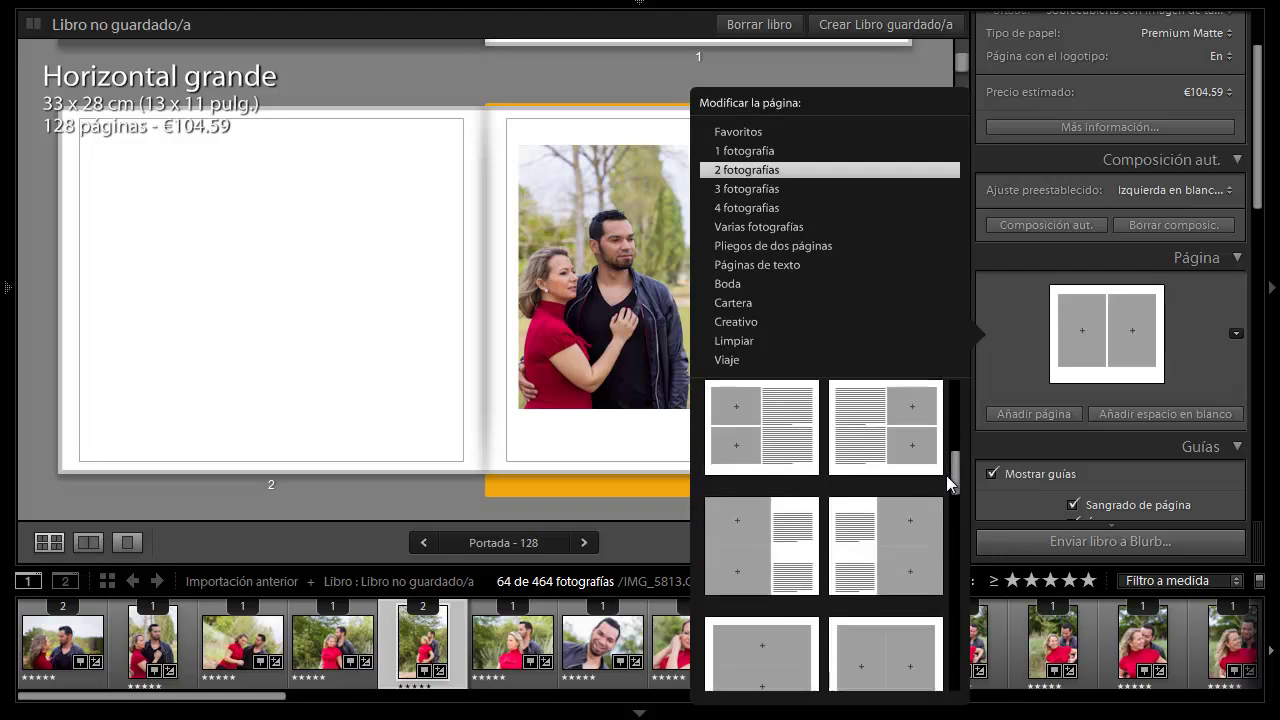
pyautogui.moveTo(951, 477)
pyautogui.mouseDown()
pyautogui.moveTo(943, 567)
pyautogui.moveTo(945, 465)
pyautogui.mouseUp()
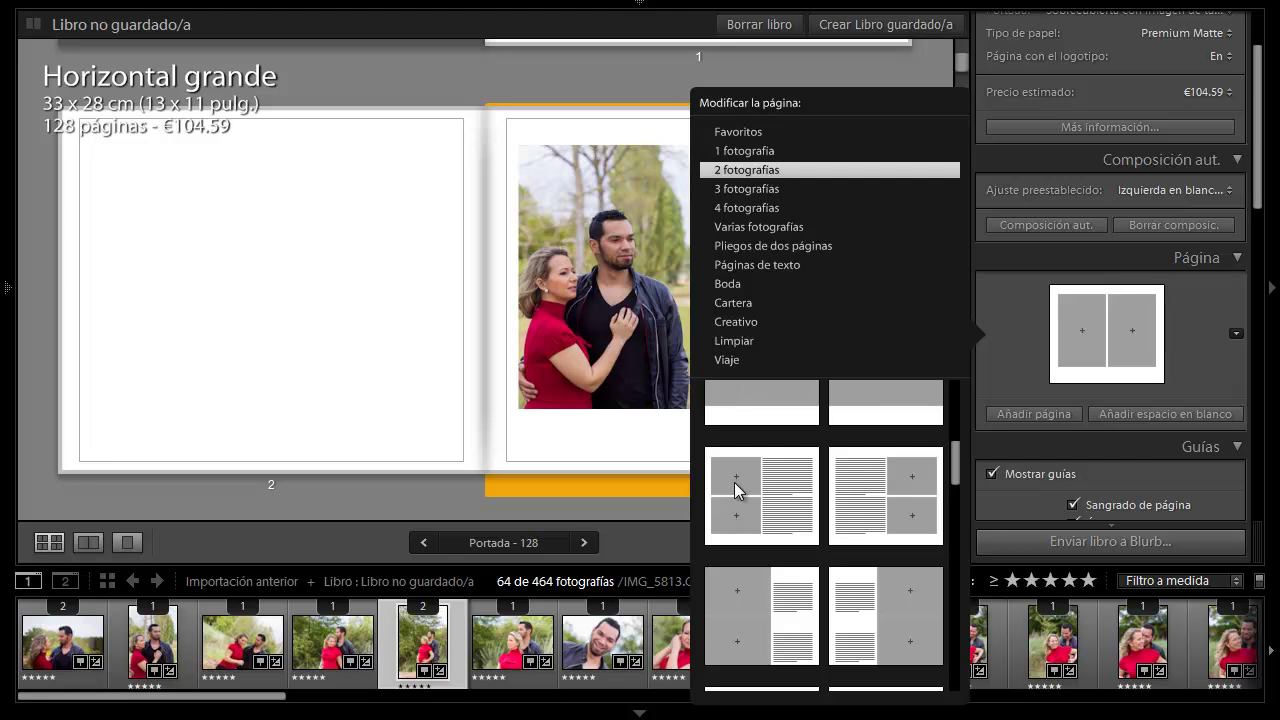
pyautogui.click(734, 482)
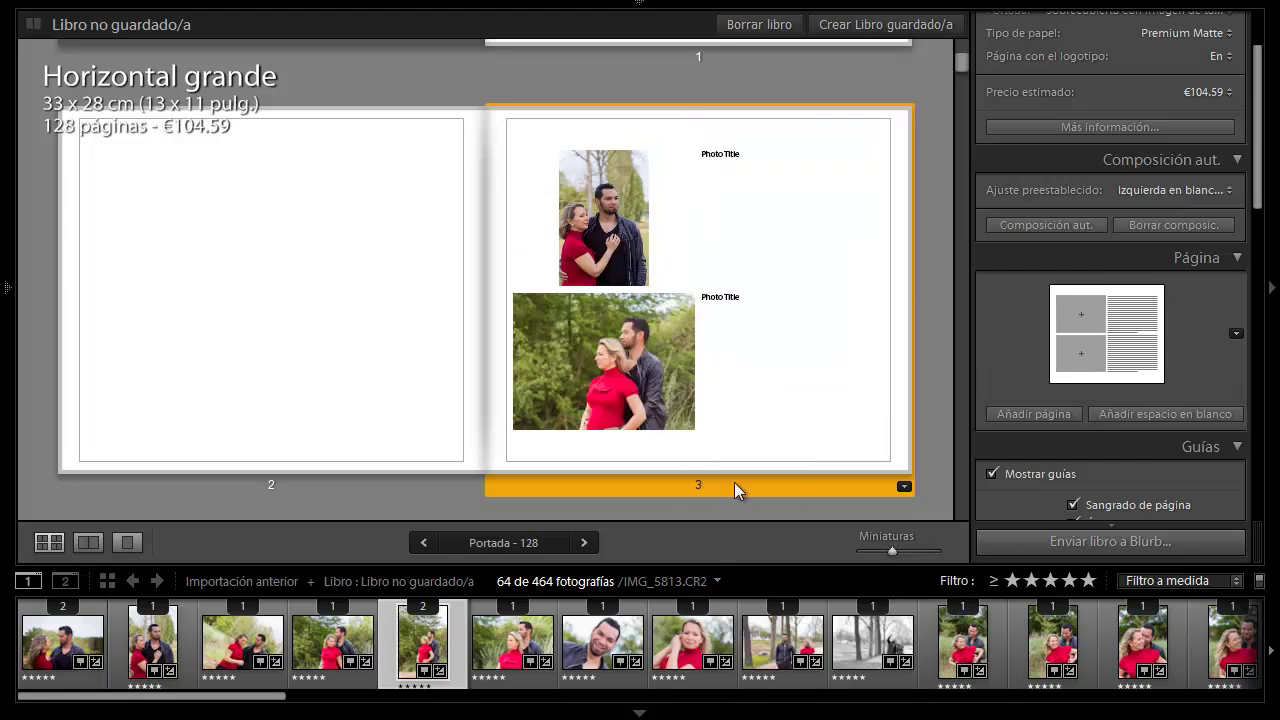
pyautogui.click(904, 486)
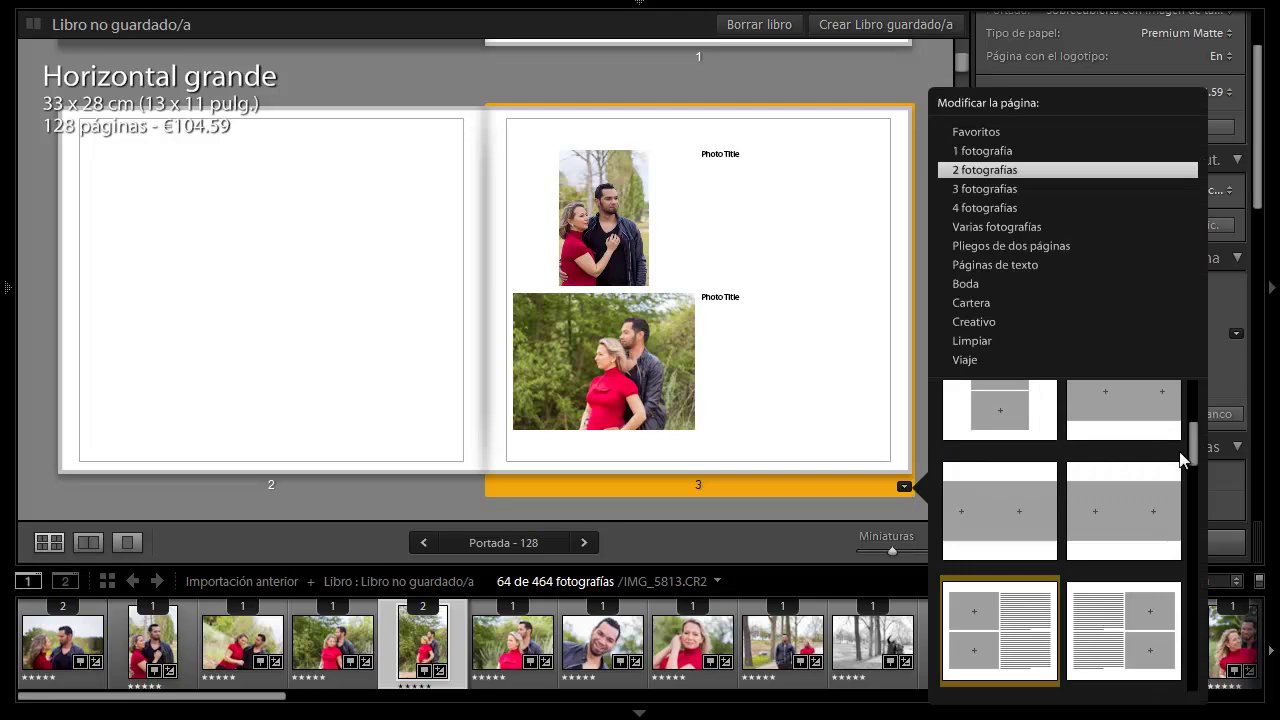
pyautogui.click(1137, 493)
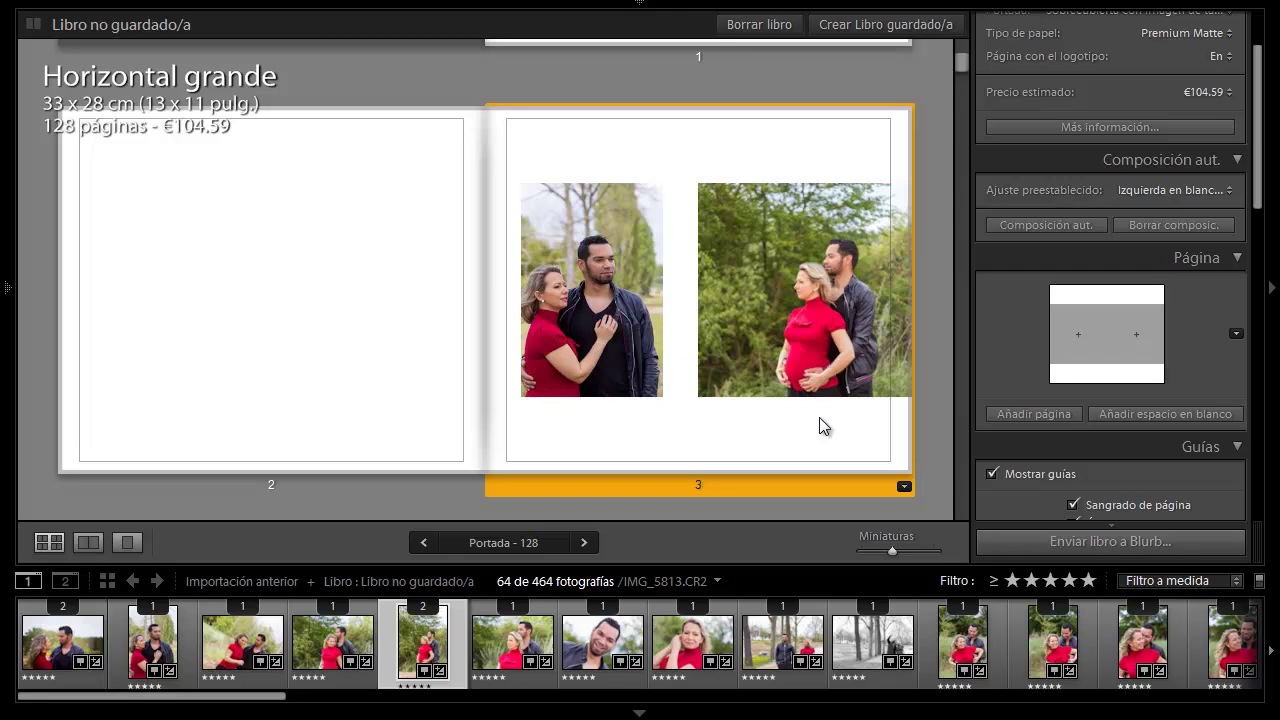
# Step: Switch page 3 to a wide two-photo band and drop landscape photo IMG_5815 into both frames
pyautogui.click(904, 487)
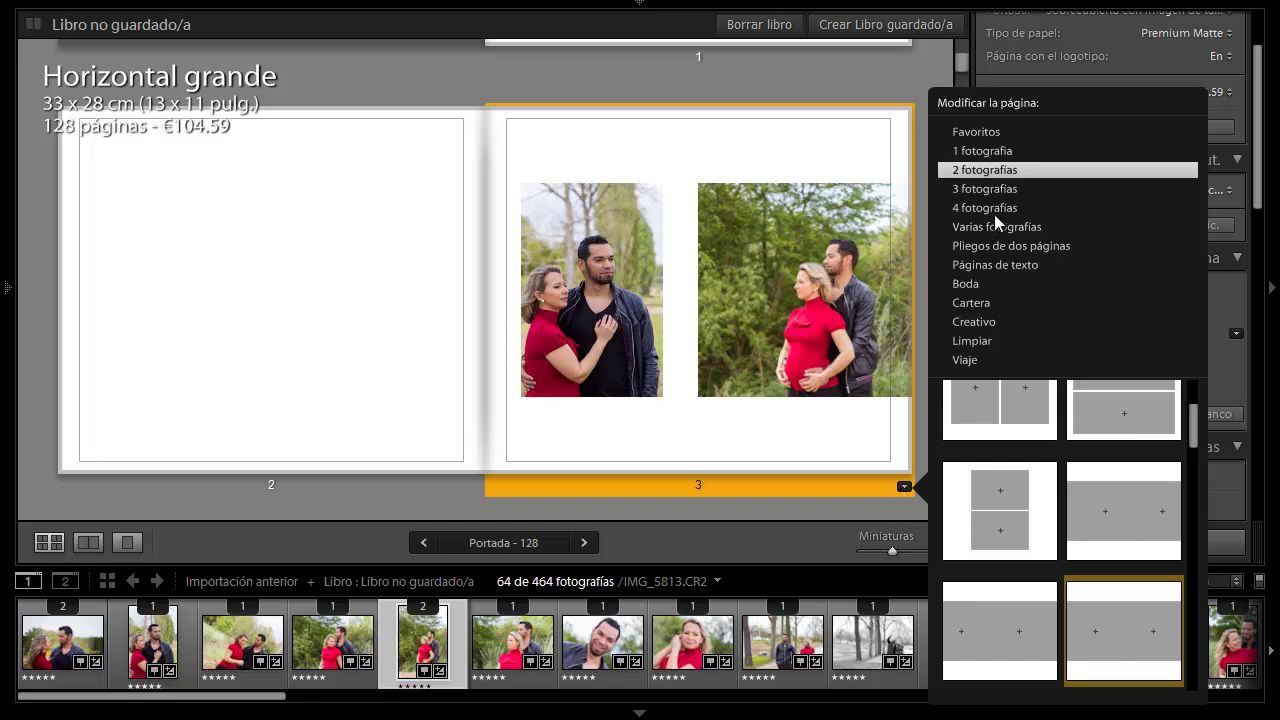
pyautogui.click(1148, 486)
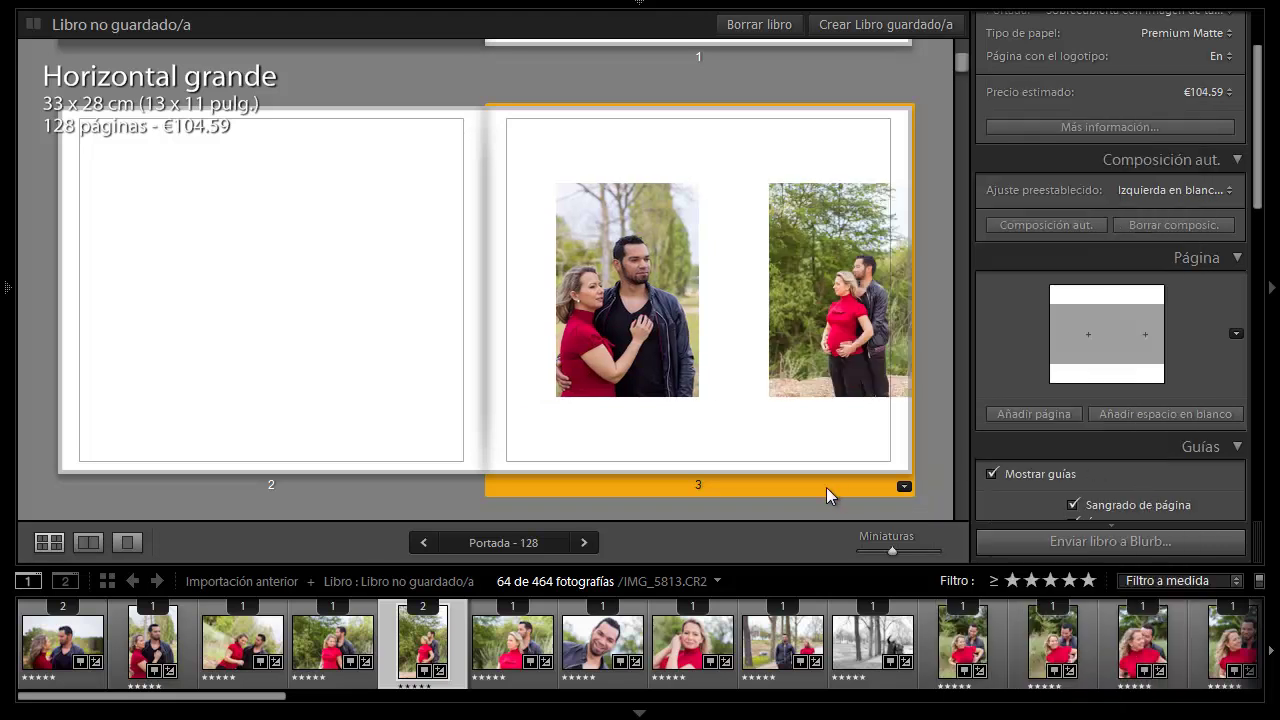
pyautogui.moveTo(598, 640)
pyautogui.mouseDown()
pyautogui.moveTo(586, 325)
pyautogui.moveTo(603, 310)
pyautogui.mouseUp()
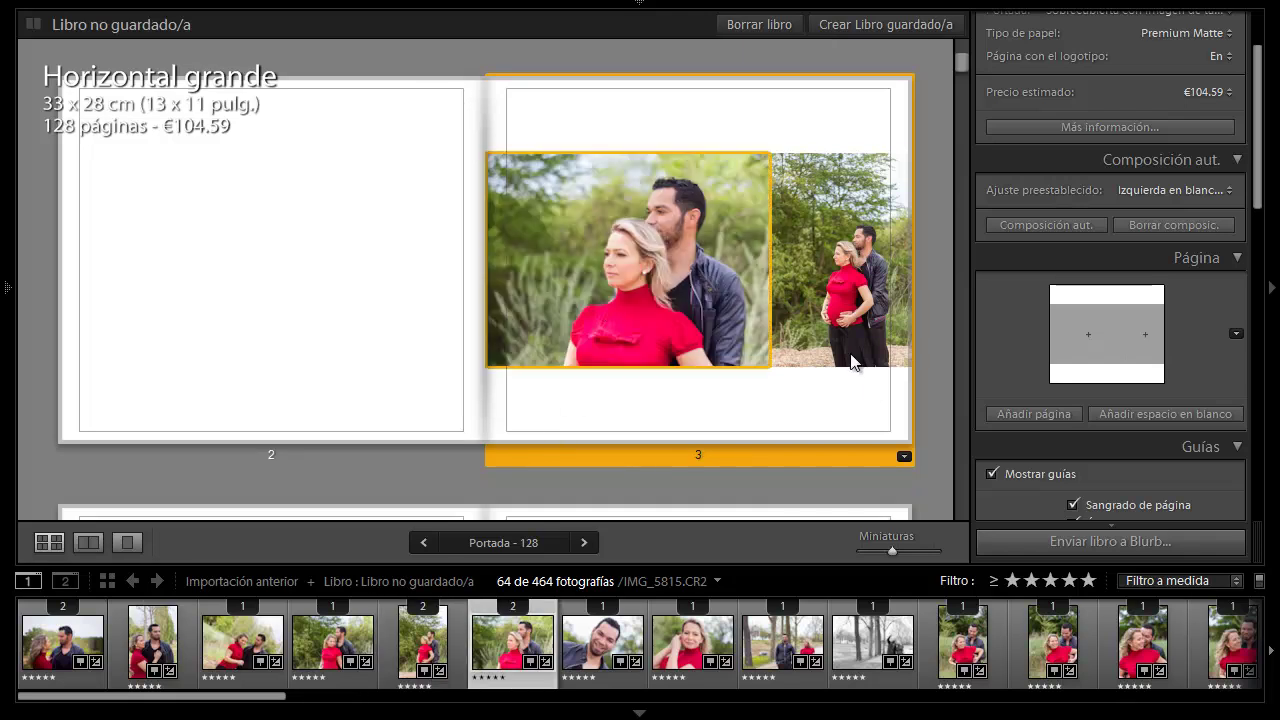
pyautogui.click(752, 384)
pyautogui.moveTo(739, 310)
pyautogui.mouseDown()
pyautogui.moveTo(846, 290)
pyautogui.moveTo(850, 268)
pyautogui.mouseUp()
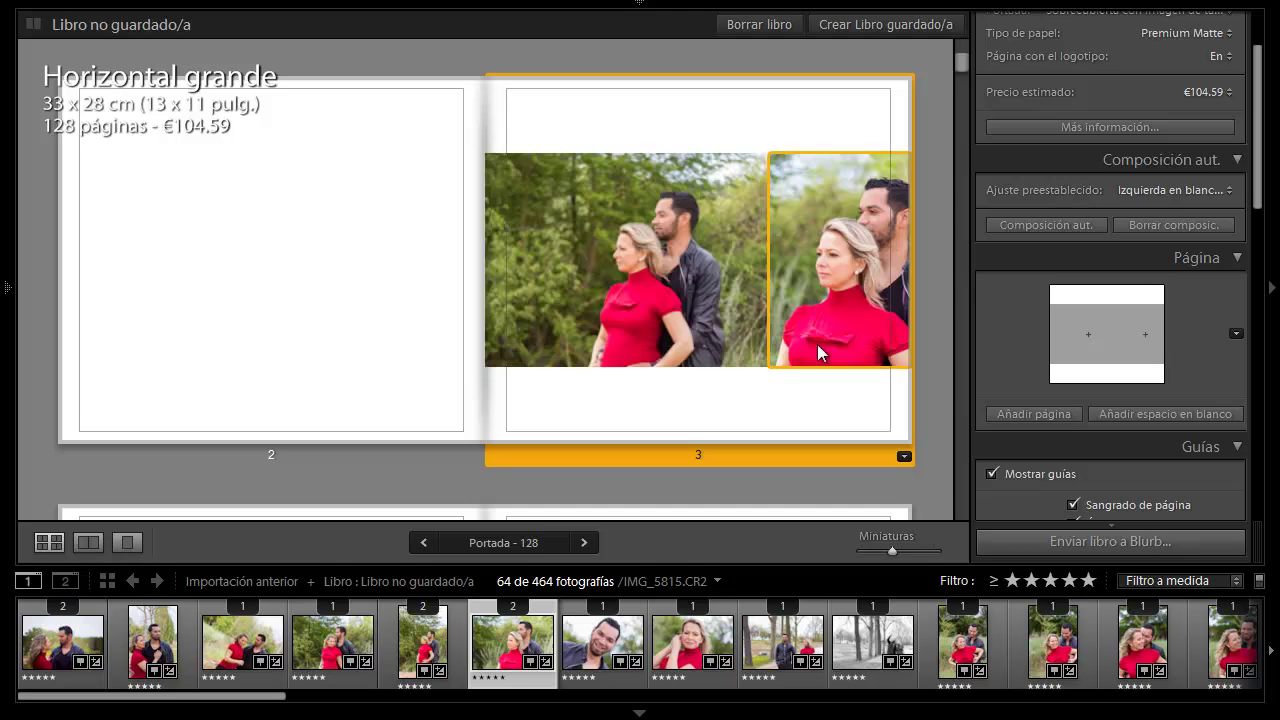
pyautogui.click(778, 412)
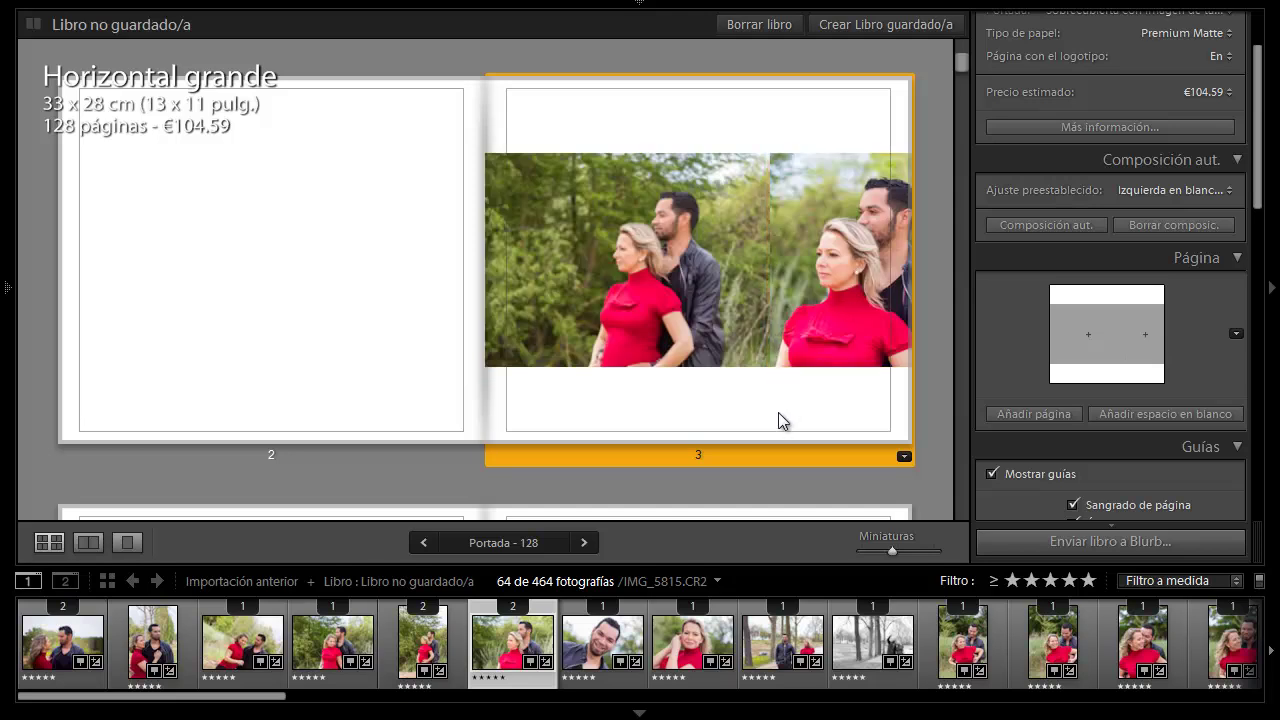
# Step: Browse the three-, four- and many-photo layouts and apply a multi-photo grid to page 3
pyautogui.click(905, 458)
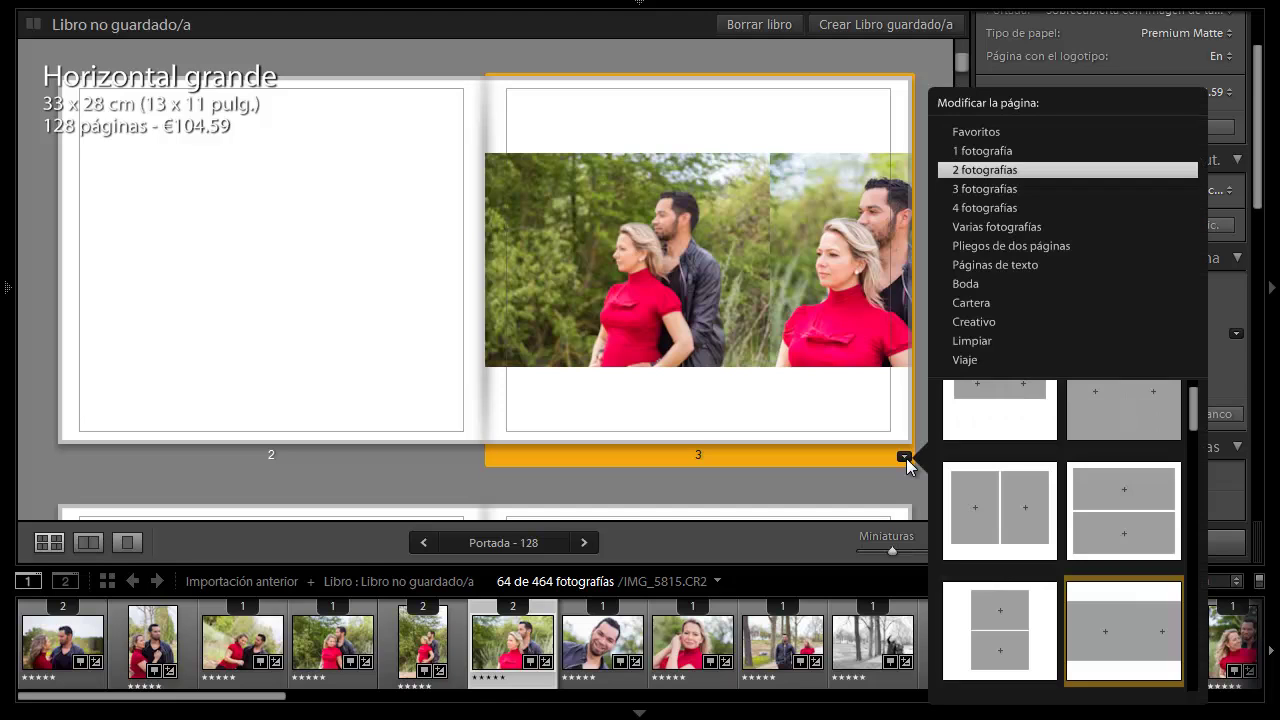
pyautogui.click(979, 190)
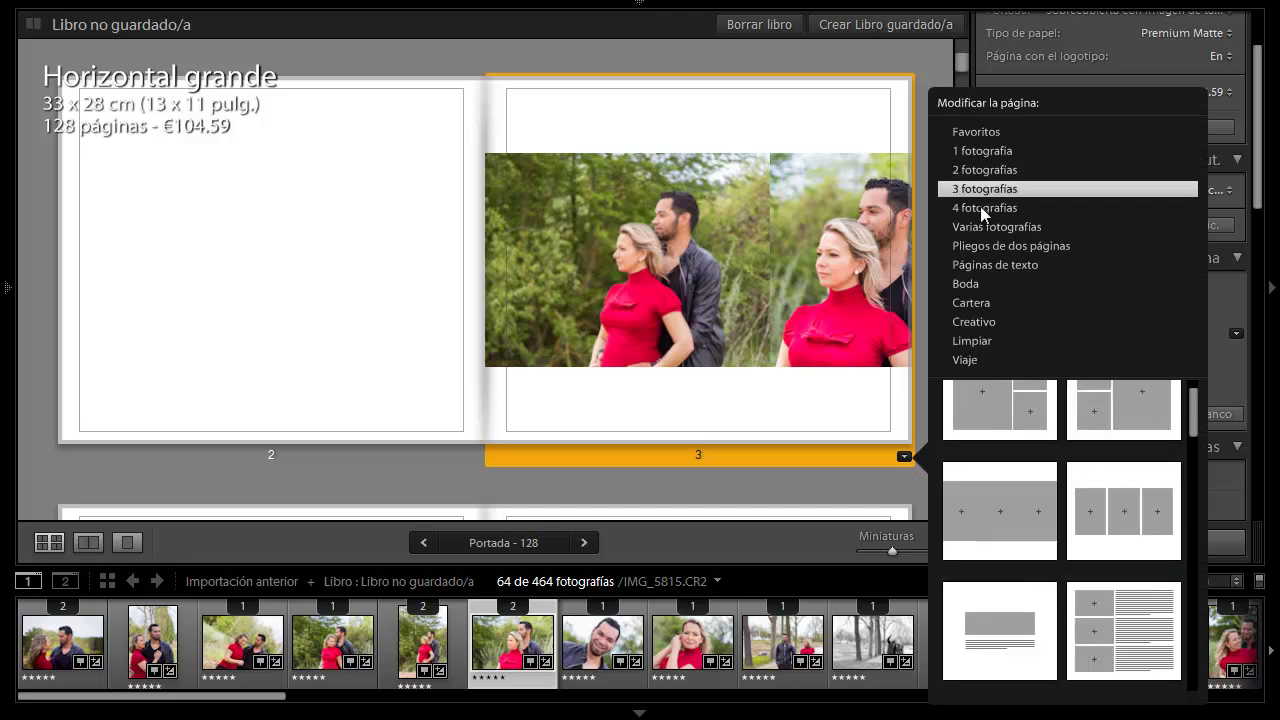
pyautogui.click(972, 208)
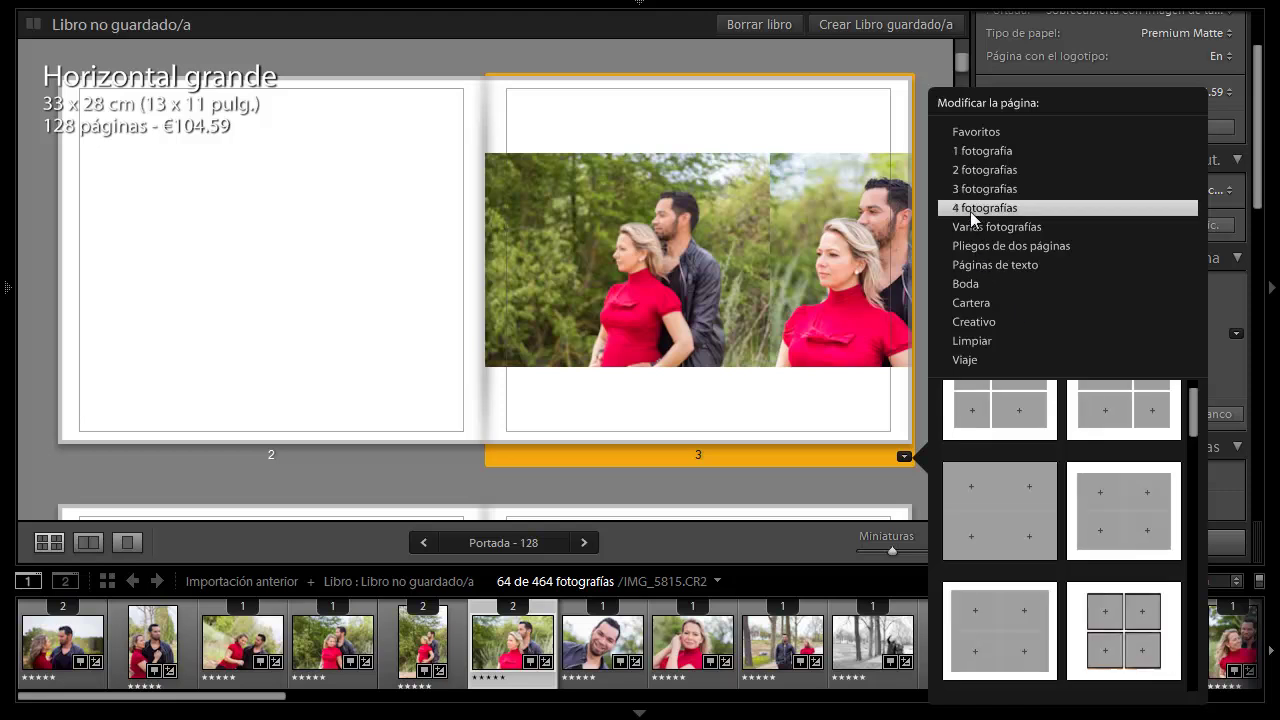
pyautogui.click(973, 232)
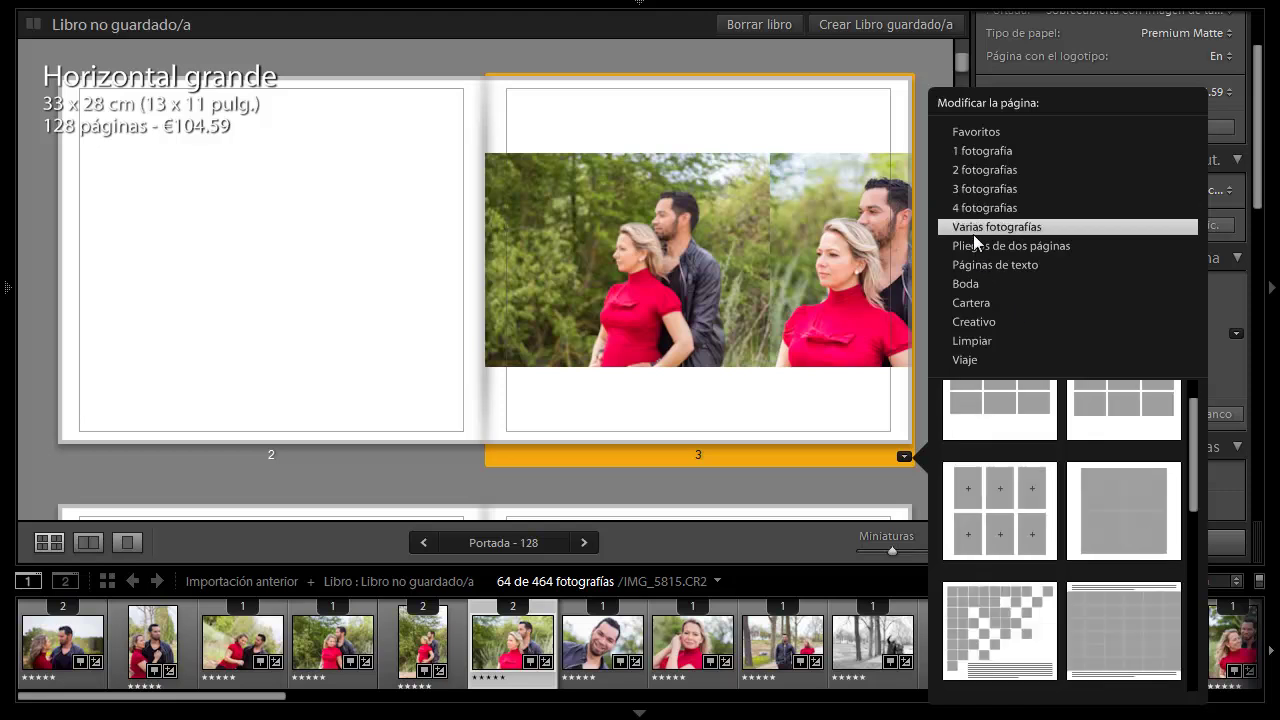
pyautogui.moveTo(1197, 440); pyautogui.dragTo(1193, 508)
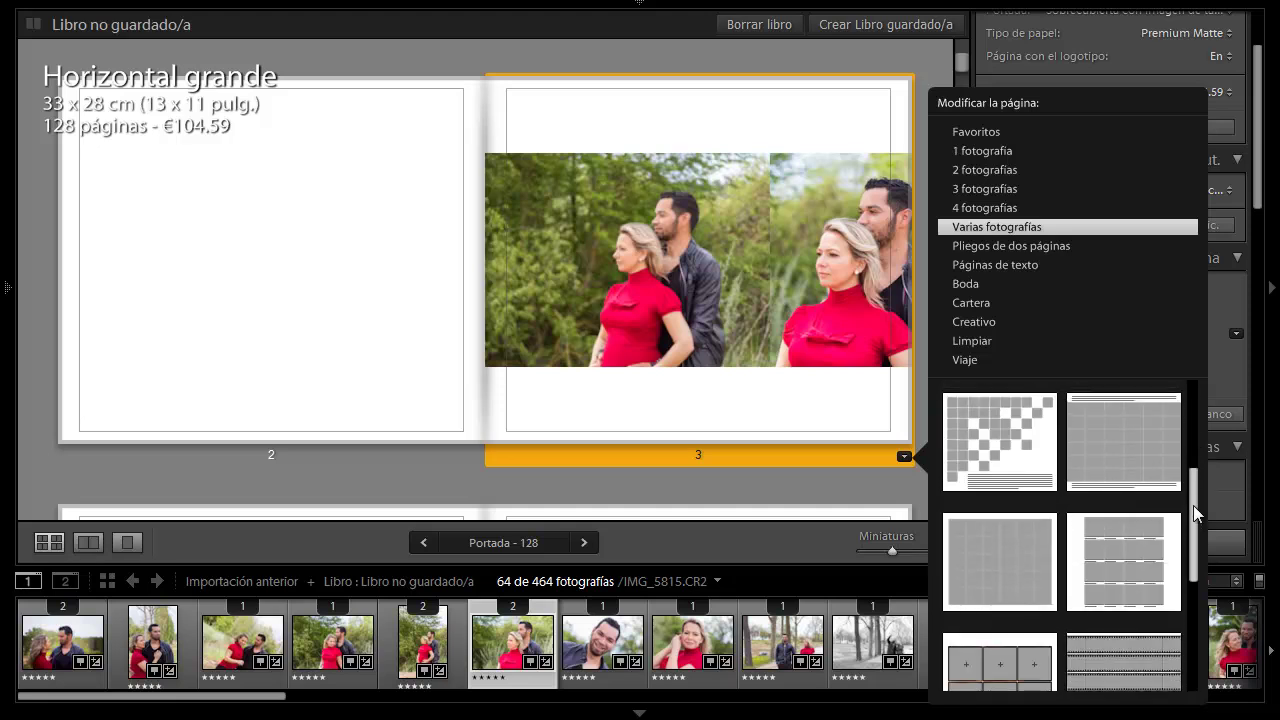
pyautogui.click(986, 434)
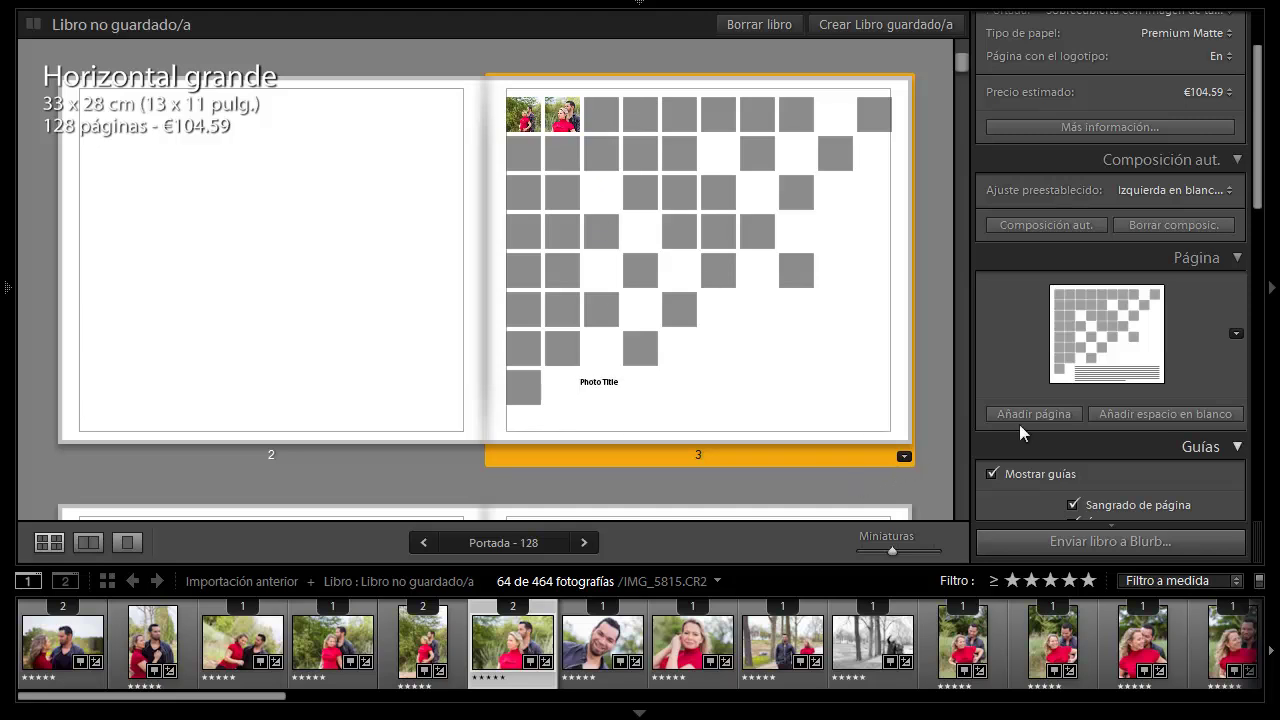
# Step: Try a horizontal-strips layout, then settle on the six-cell staggered layout for page 3
pyautogui.click(1236, 334)
pyautogui.moveTo(956, 440); pyautogui.dragTo(955, 545)
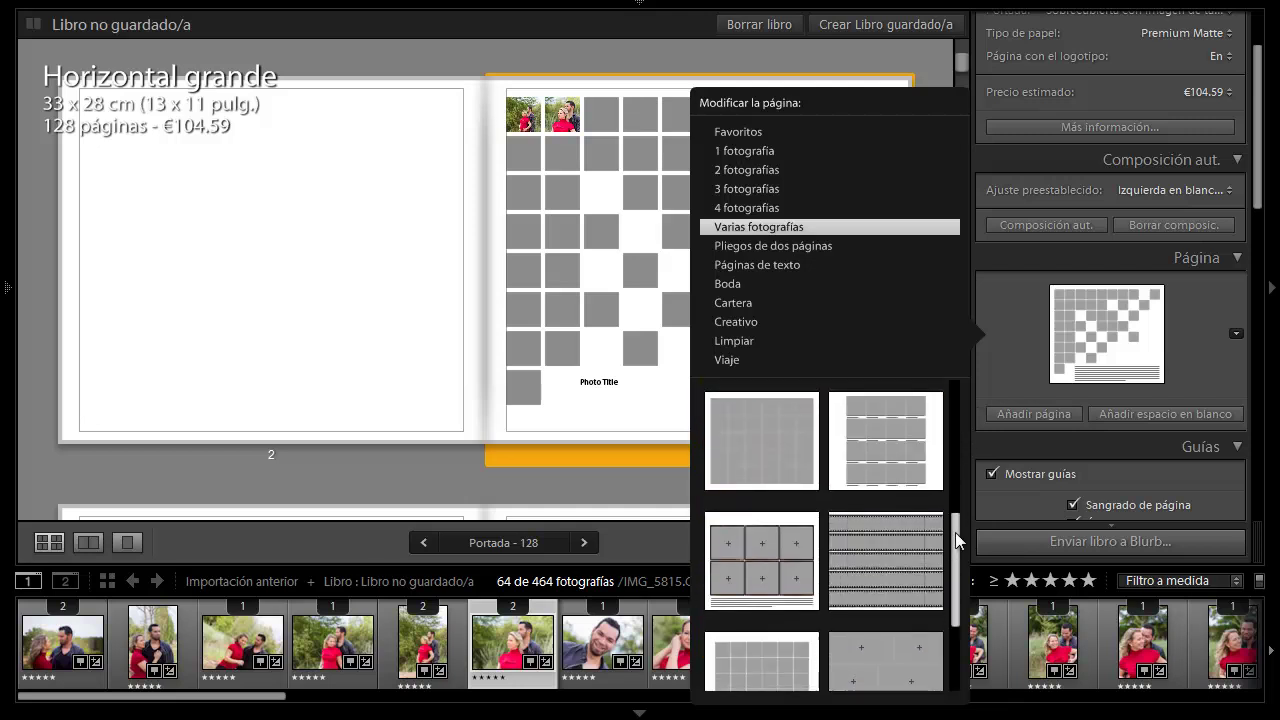
pyautogui.click(907, 553)
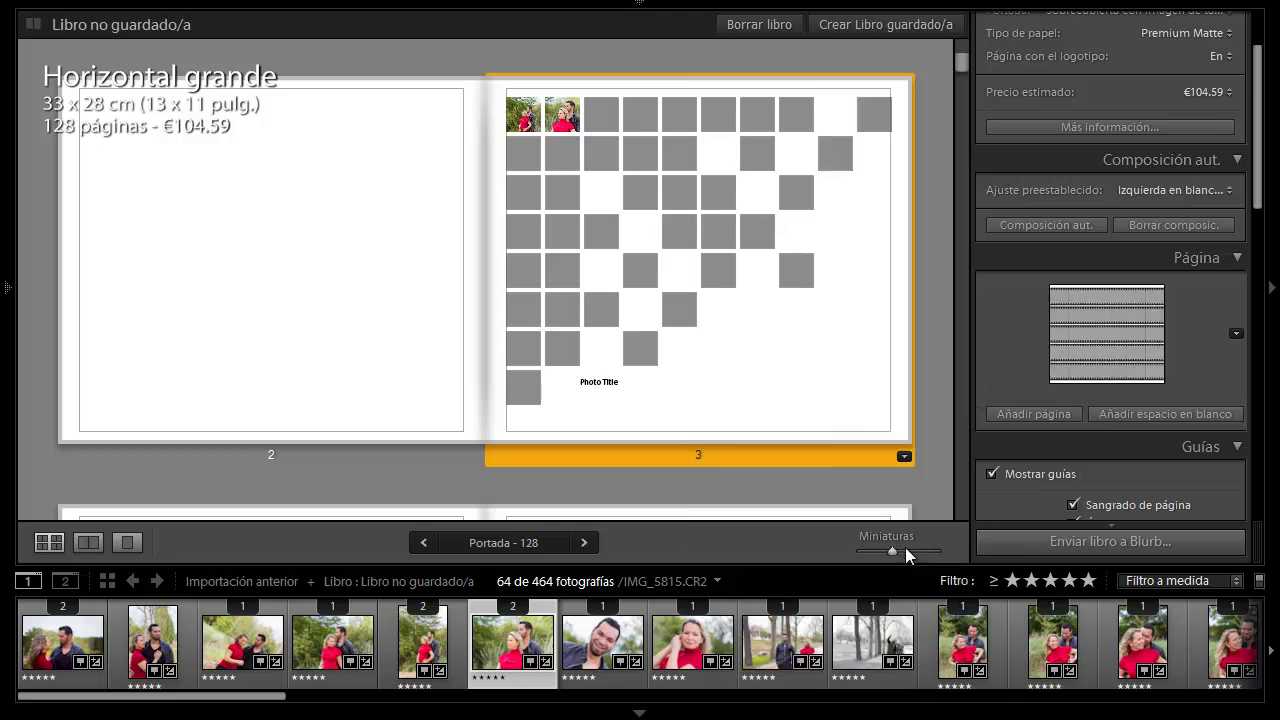
pyautogui.click(1237, 335)
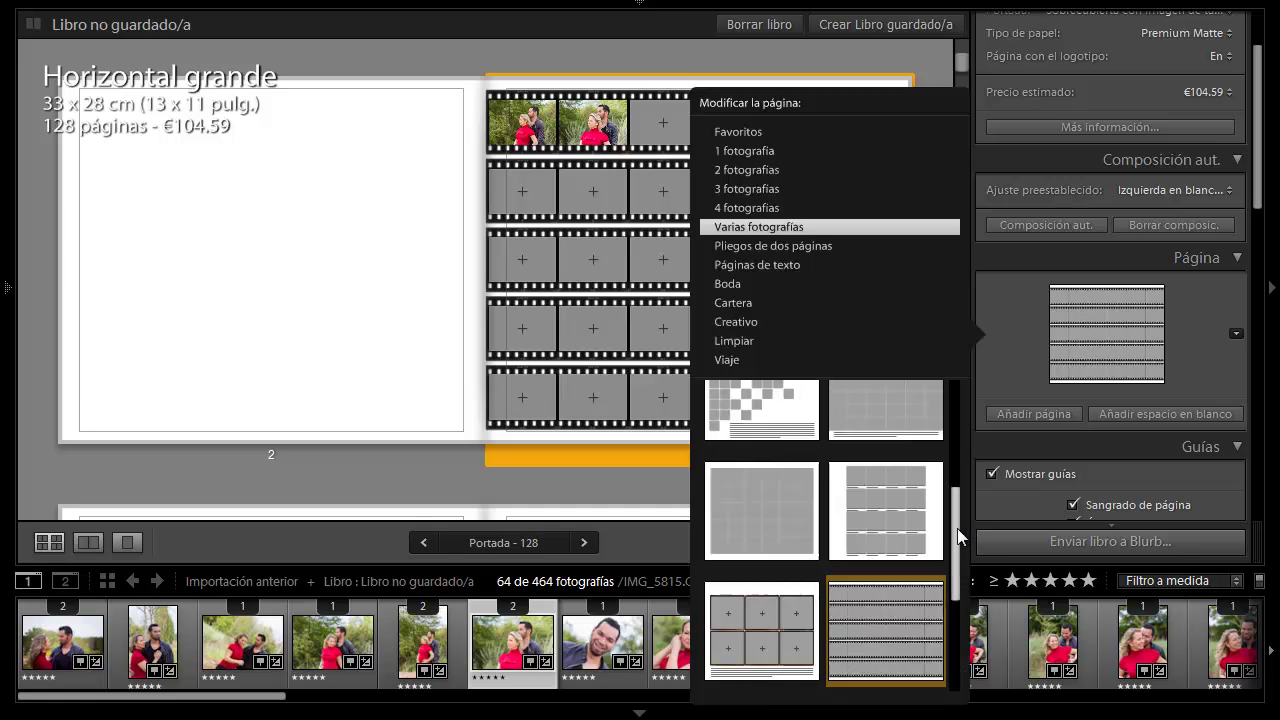
pyautogui.moveTo(957, 528); pyautogui.dragTo(957, 628)
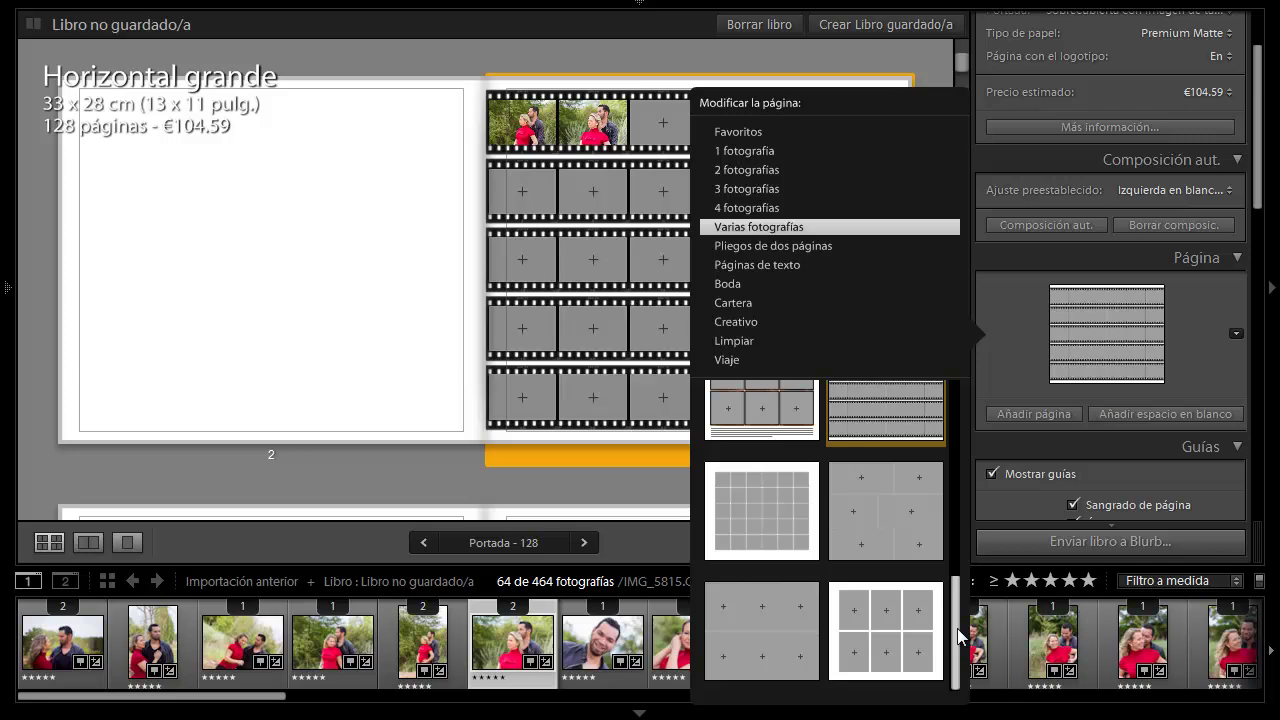
pyautogui.click(849, 529)
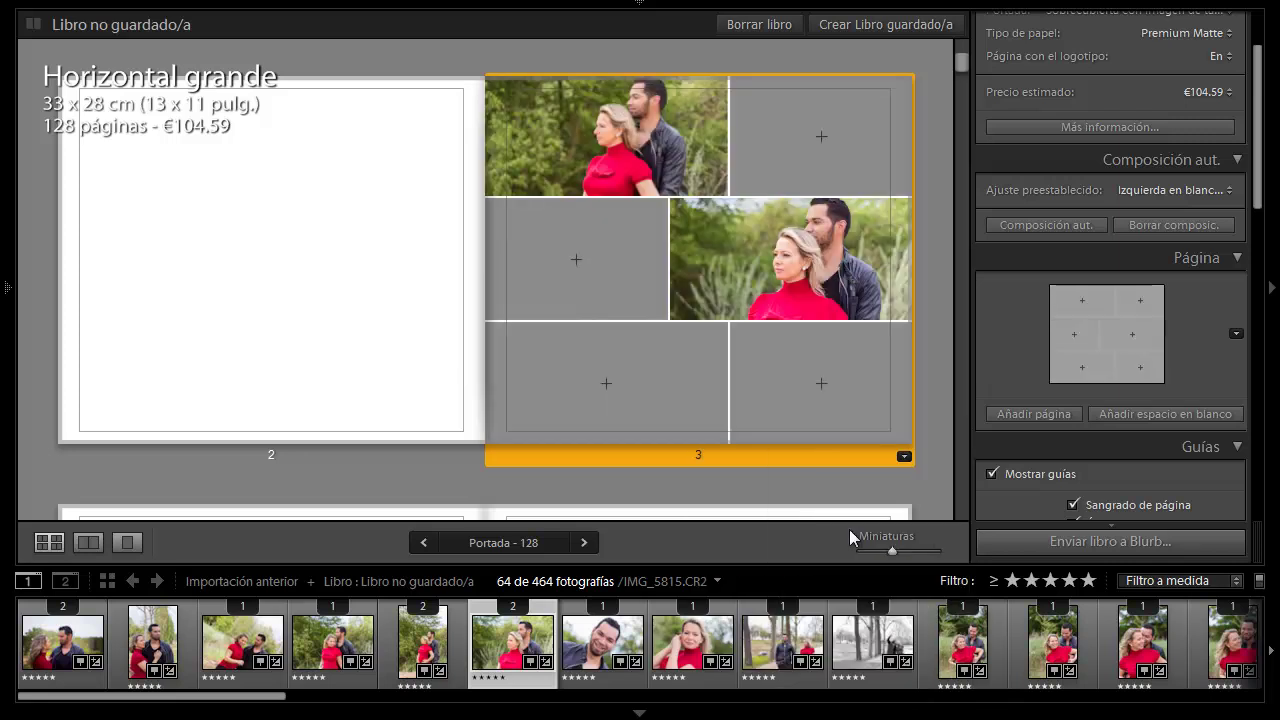
# Step: Fill page 3's empty cells with the smiling man, the woman, black-and-white trees and hillside couple
pyautogui.moveTo(594, 650); pyautogui.dragTo(581, 343)
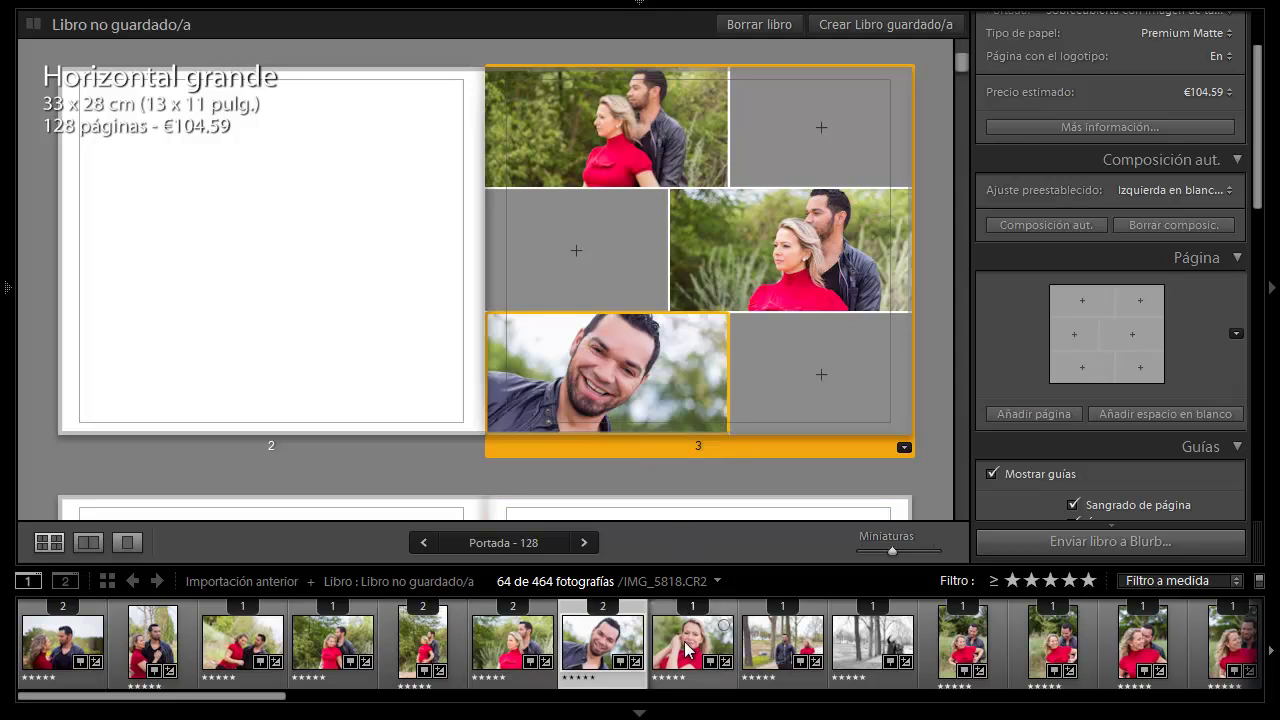
pyautogui.moveTo(688, 650); pyautogui.dragTo(786, 341)
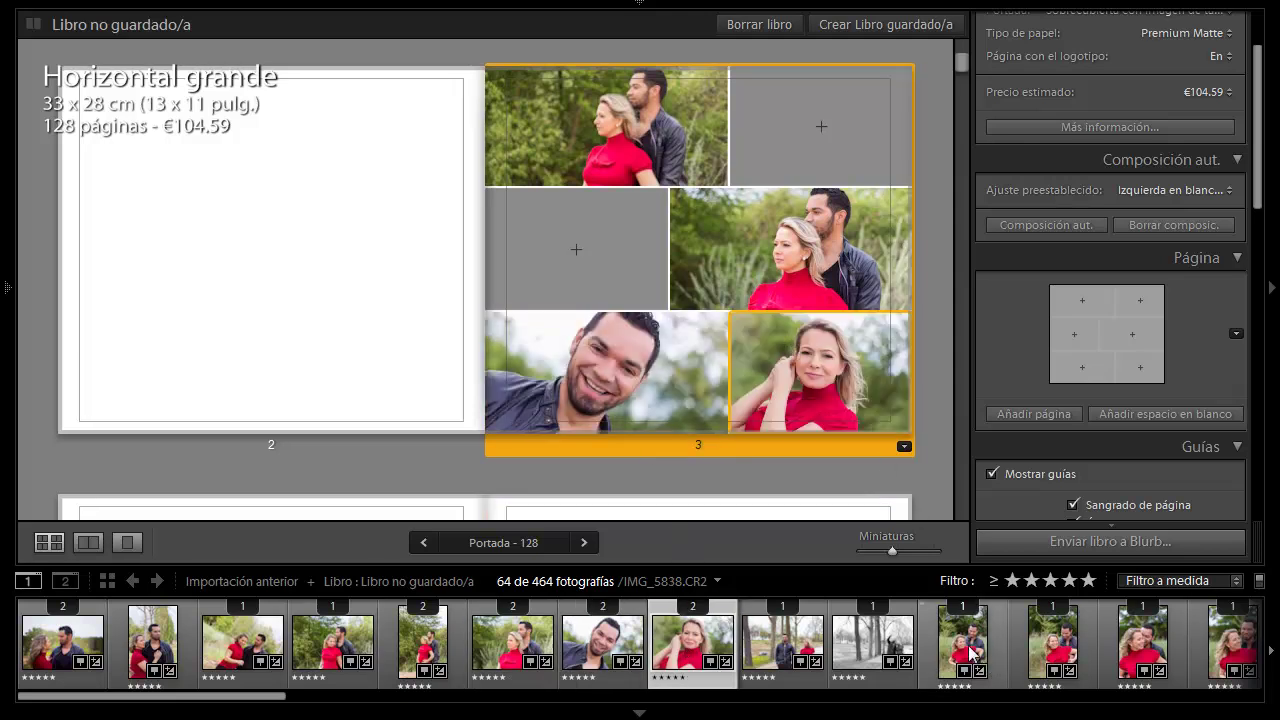
pyautogui.moveTo(872, 640); pyautogui.dragTo(562, 275)
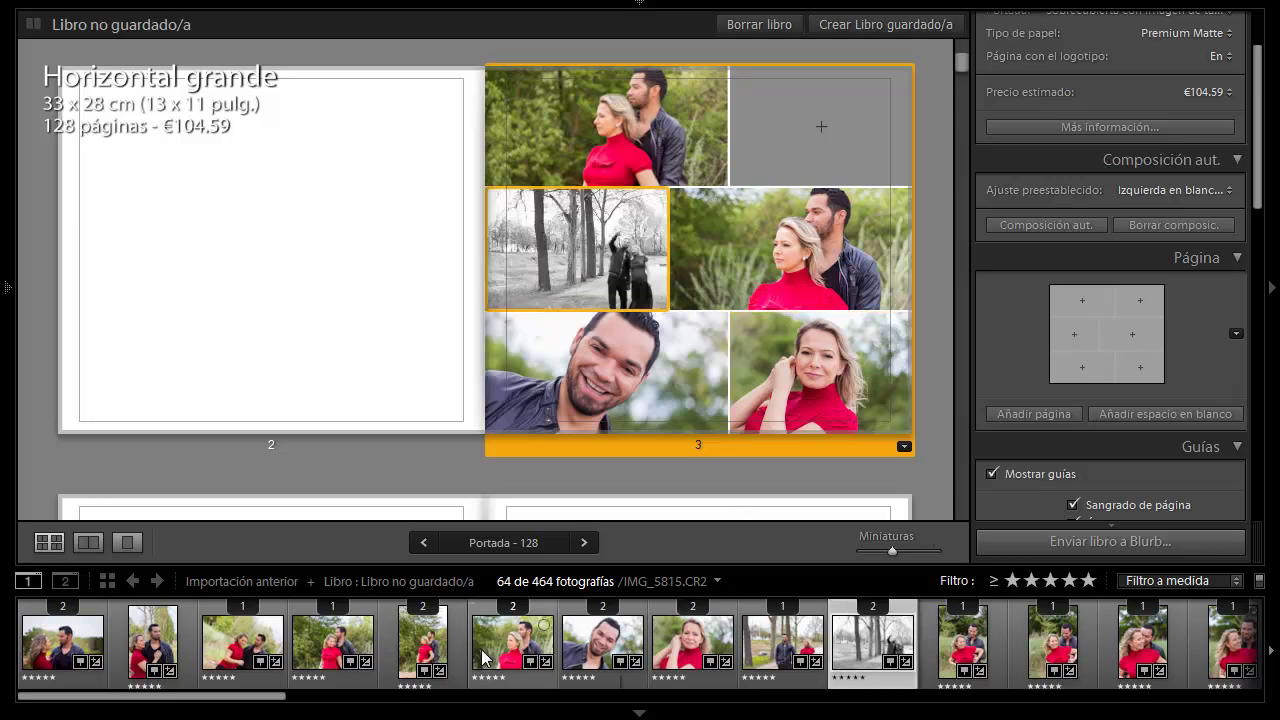
pyautogui.moveTo(240, 657)
pyautogui.mouseDown()
pyautogui.moveTo(644, 305)
pyautogui.moveTo(782, 107)
pyautogui.mouseUp()
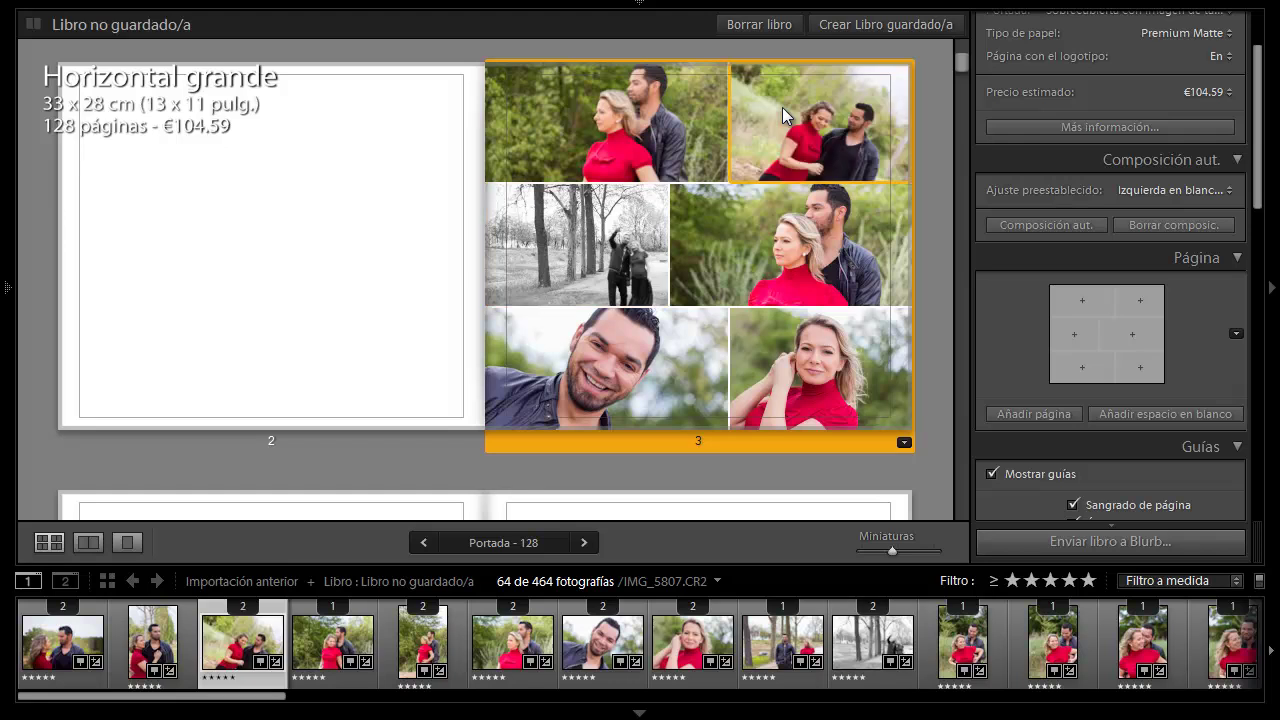
pyautogui.click(790, 260)
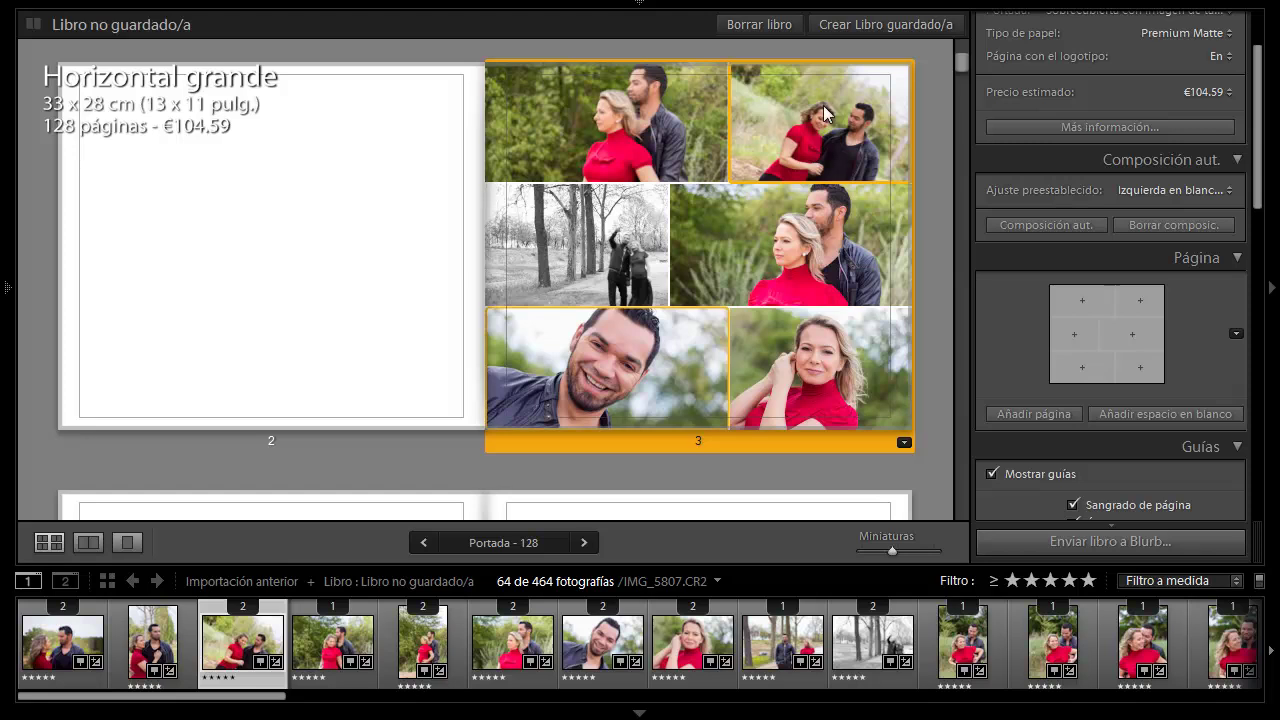
pyautogui.click(903, 438)
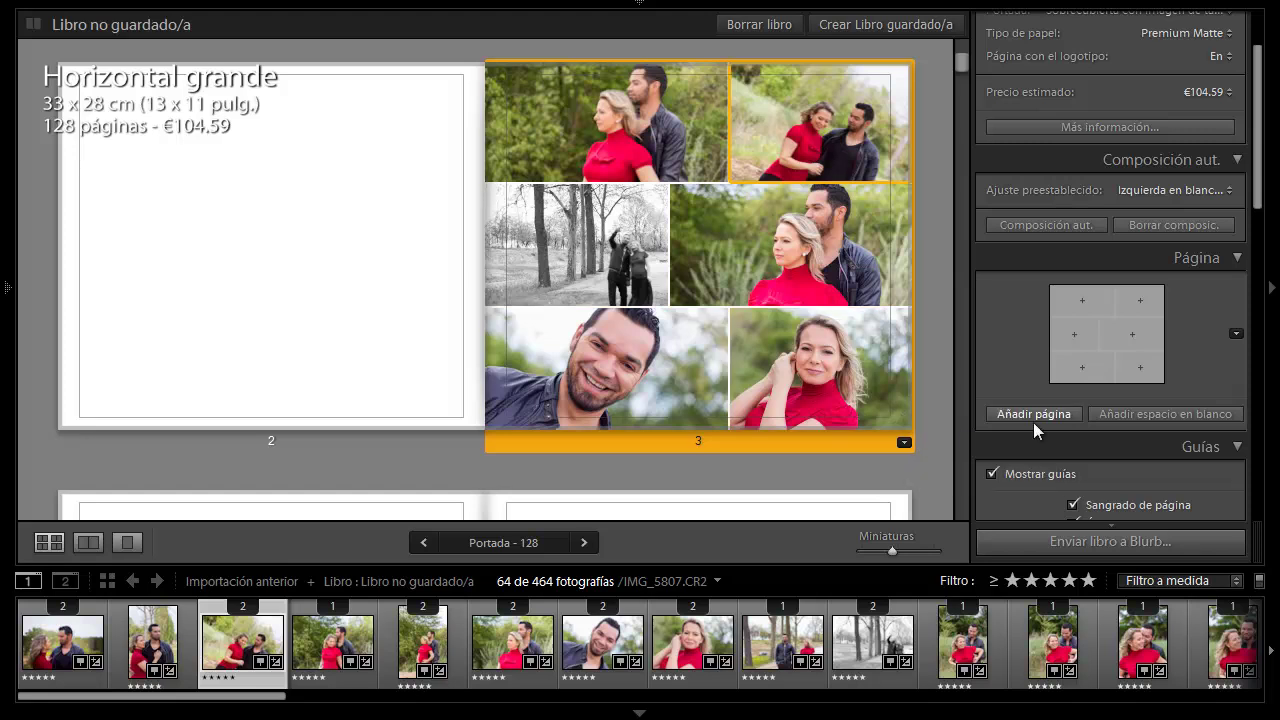
# Step: Apply a two-page spread layout with a small inset beside one large photo to pages 4–5
pyautogui.click(1236, 333)
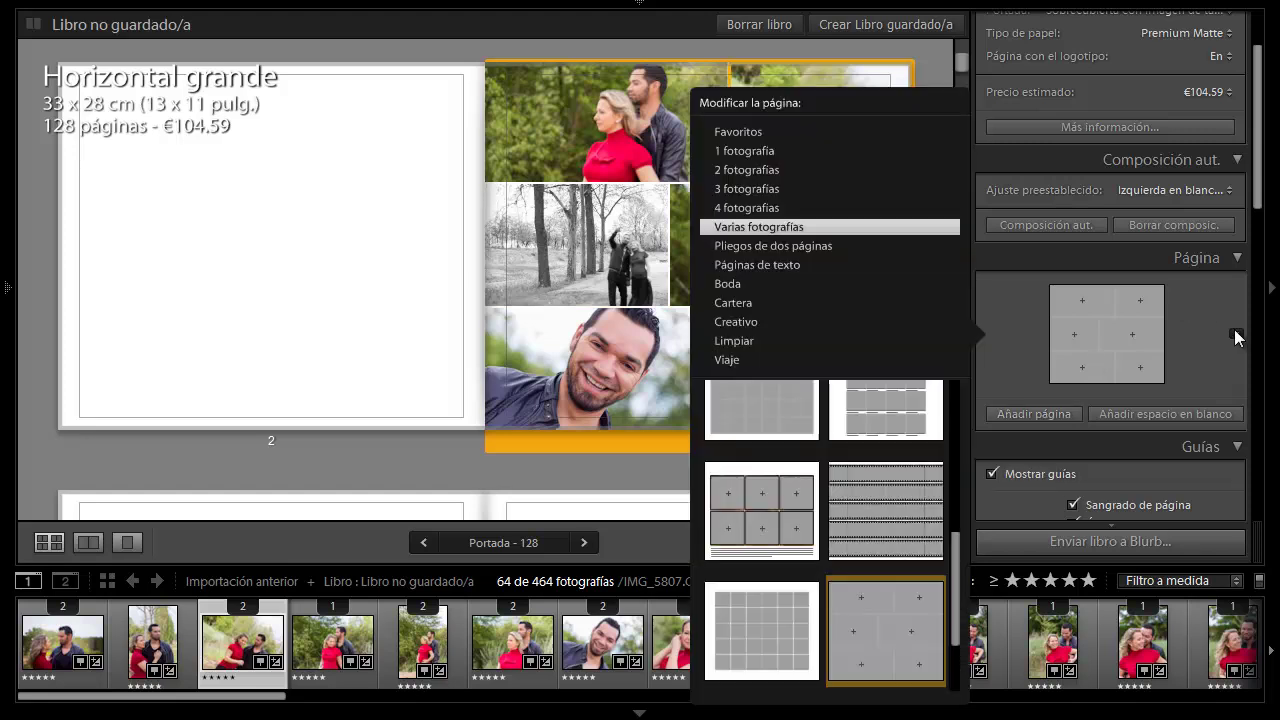
pyautogui.click(779, 247)
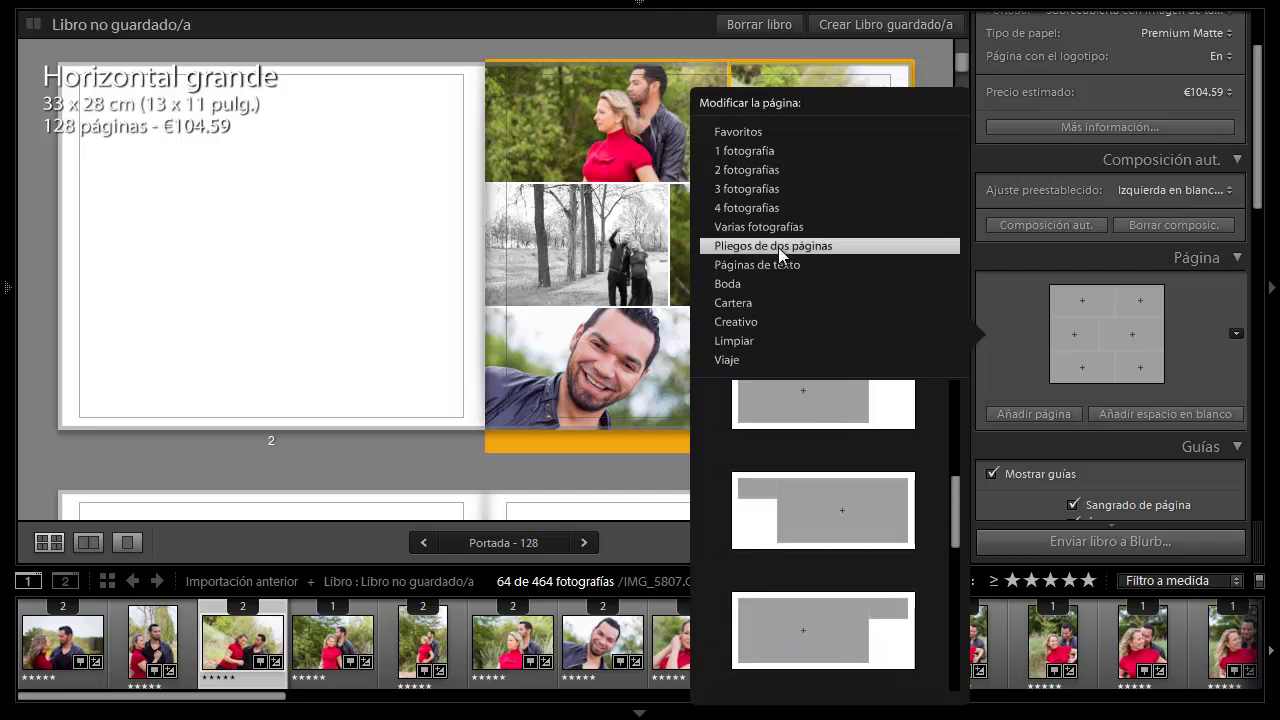
pyautogui.click(834, 497)
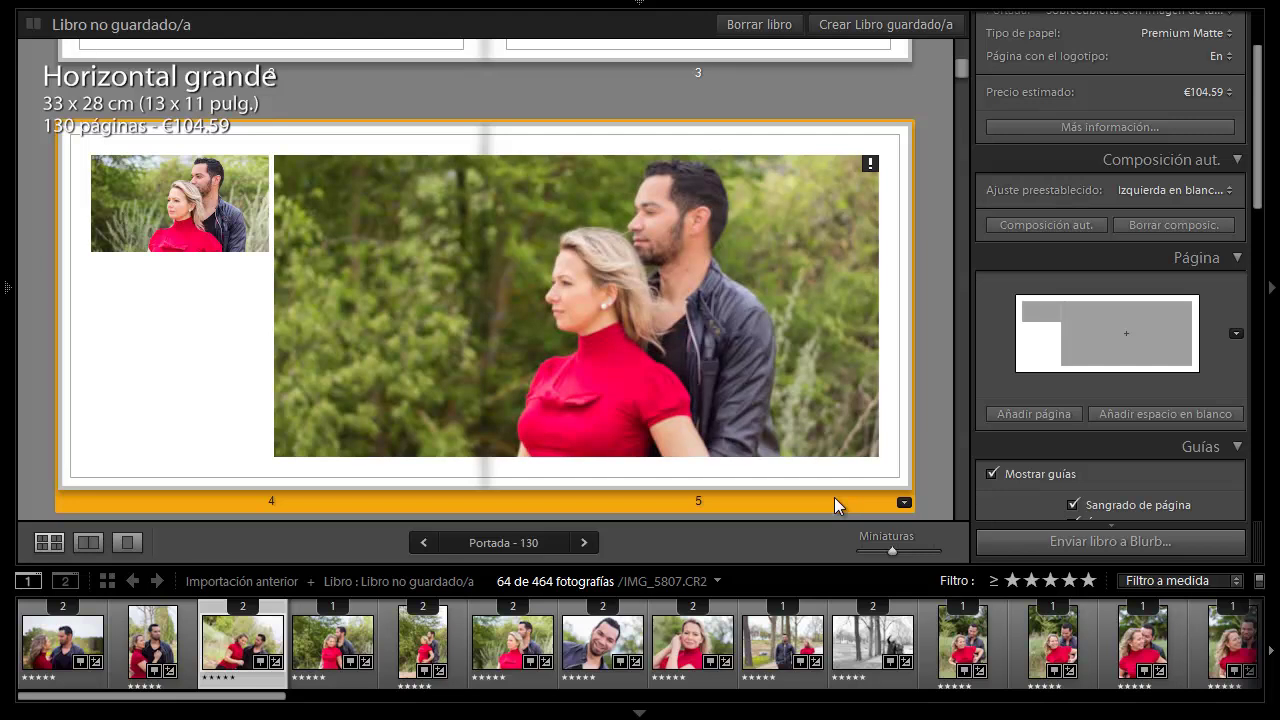
pyautogui.click(845, 244)
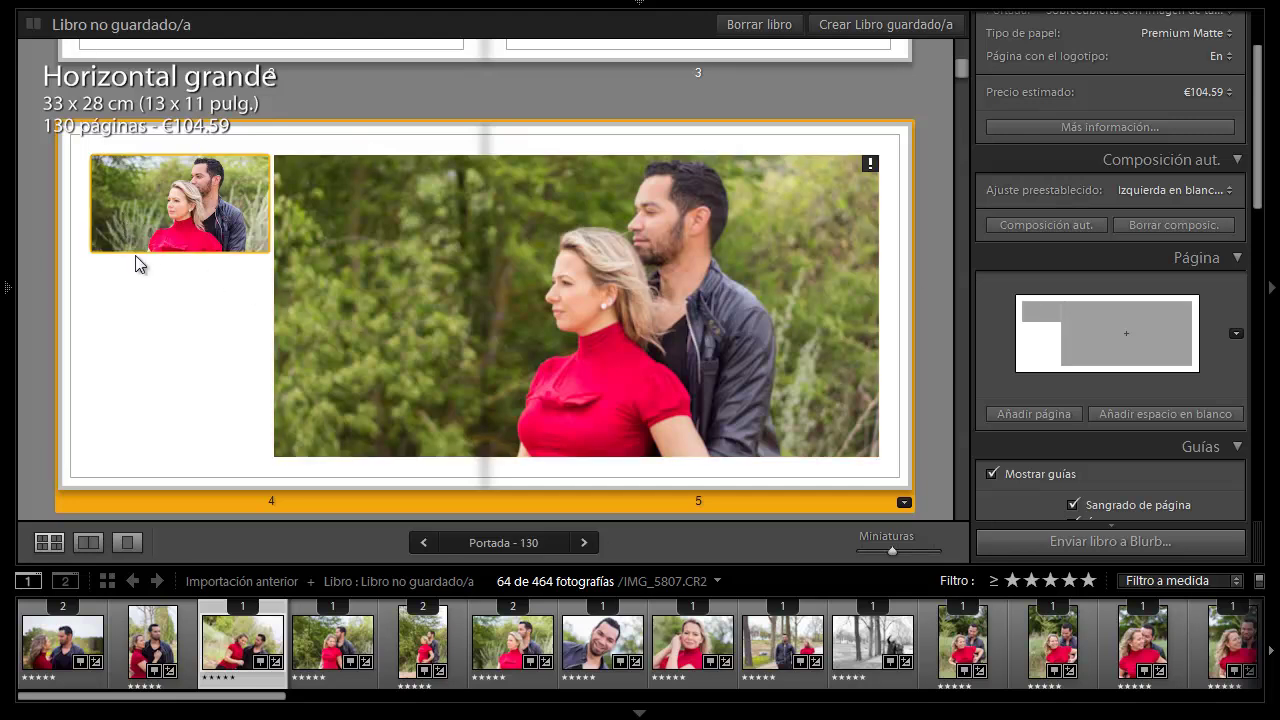
# Step: Switch the pages 4–5 spread to a layout with the big photo on the left
pyautogui.click(904, 504)
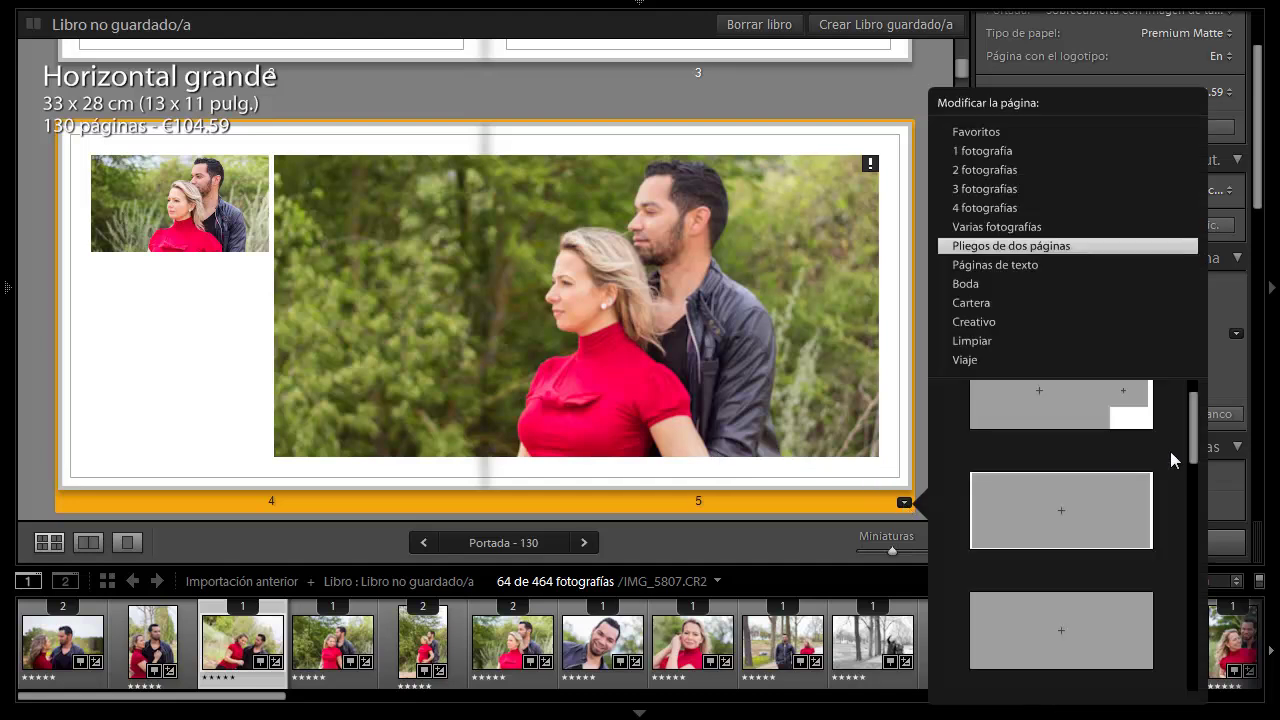
pyautogui.scroll(1, 1192, 439)
pyautogui.scroll(1, 1192, 430)
pyautogui.click(1098, 441)
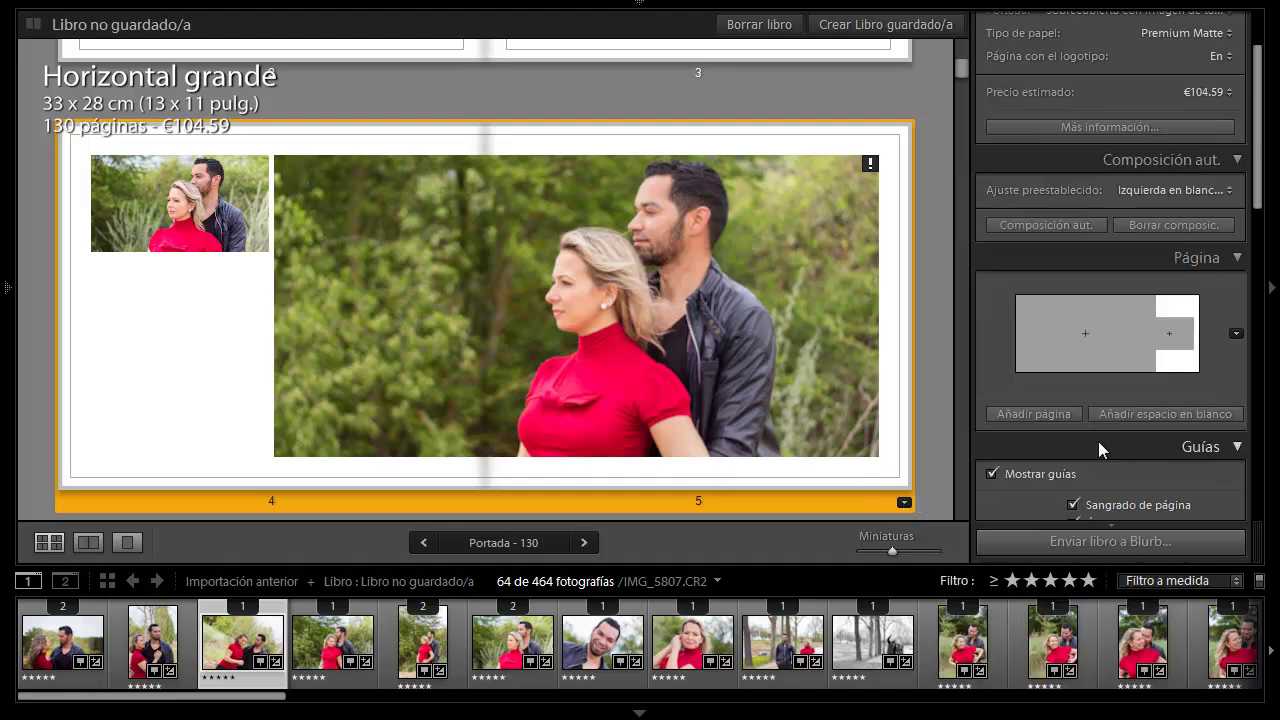
# Step: Browse the Boda, Cartera, Creativo and Viaje spread layouts, ending back on Boda
pyautogui.click(904, 504)
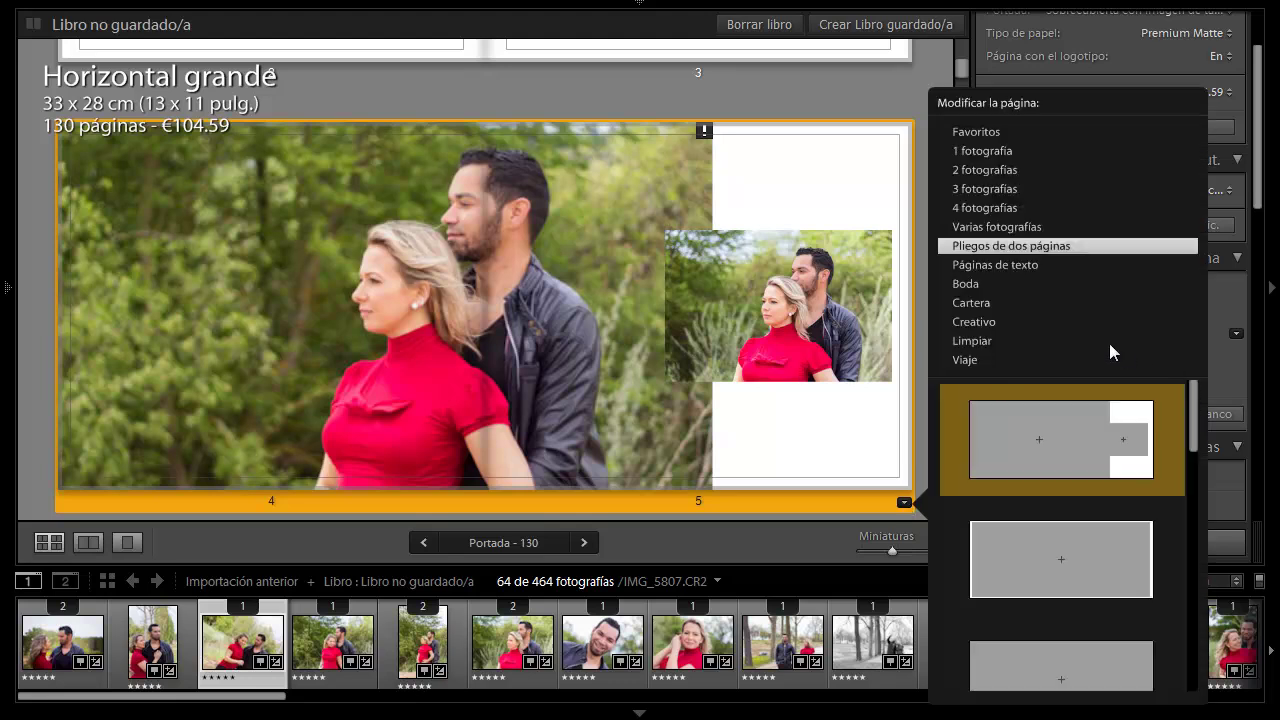
pyautogui.click(972, 285)
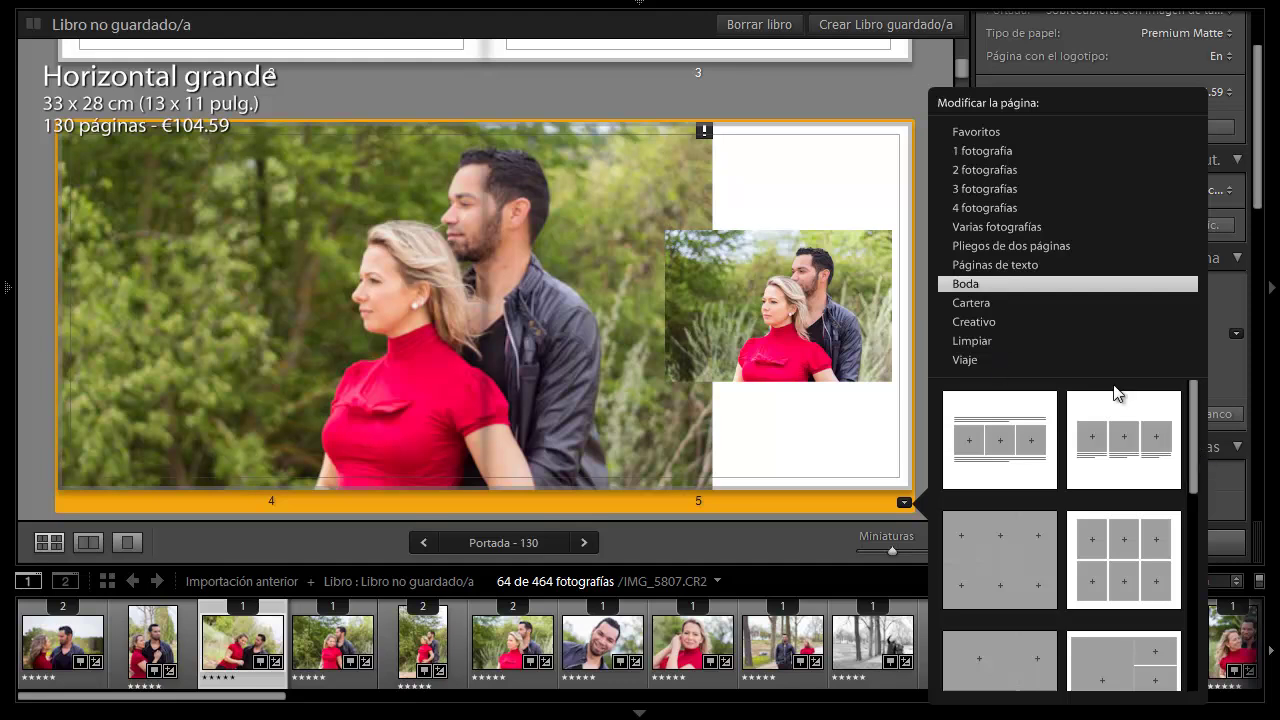
pyautogui.click(957, 303)
pyautogui.click(958, 328)
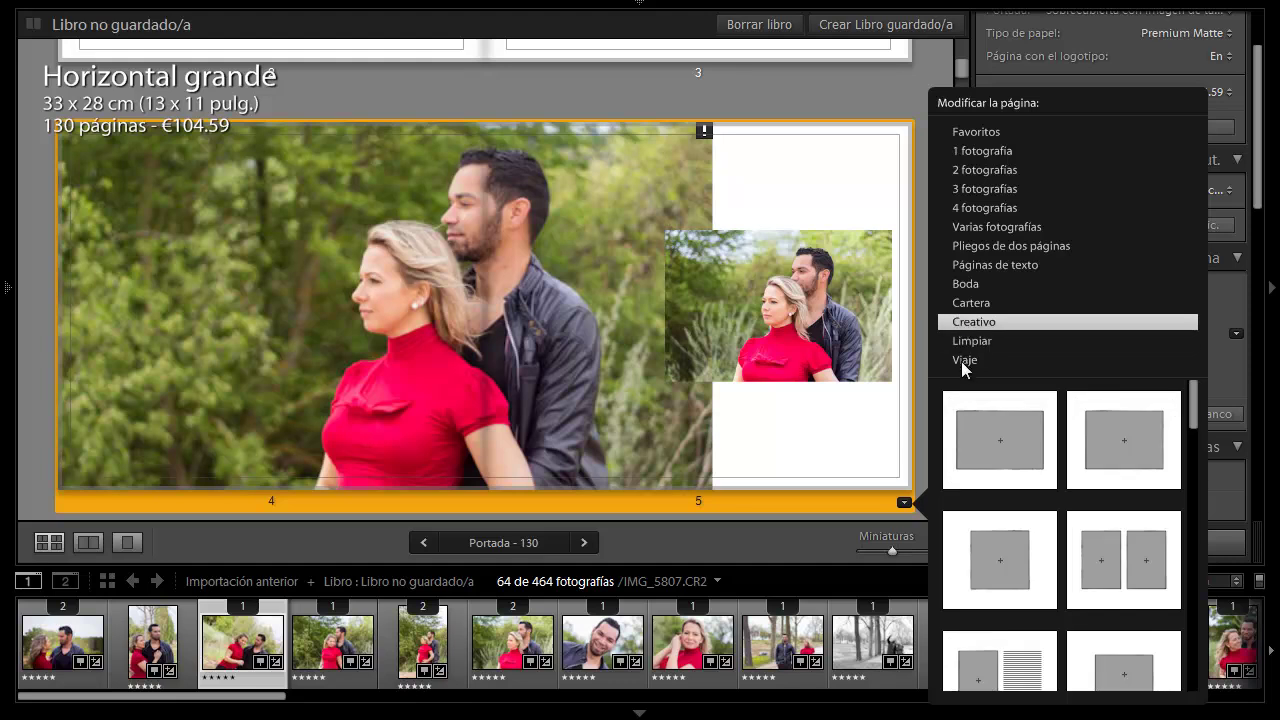
pyautogui.click(961, 360)
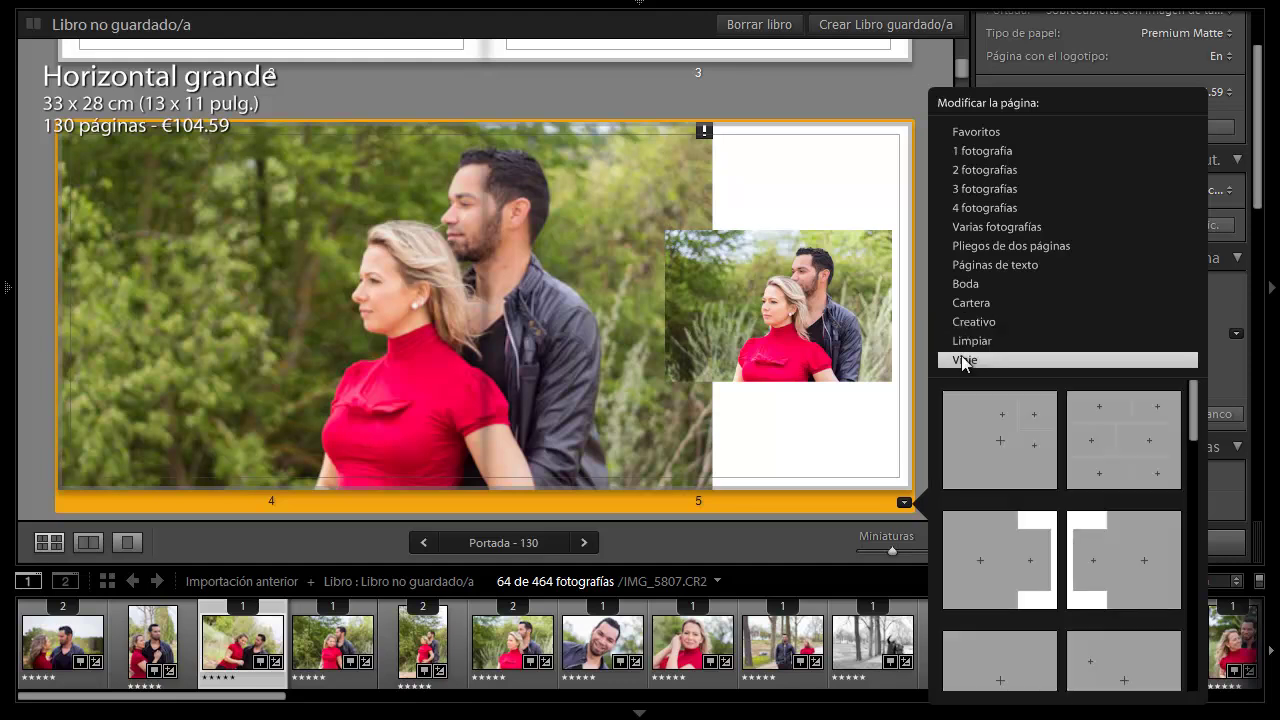
pyautogui.click(966, 287)
pyautogui.moveTo(1192, 422); pyautogui.dragTo(1185, 631)
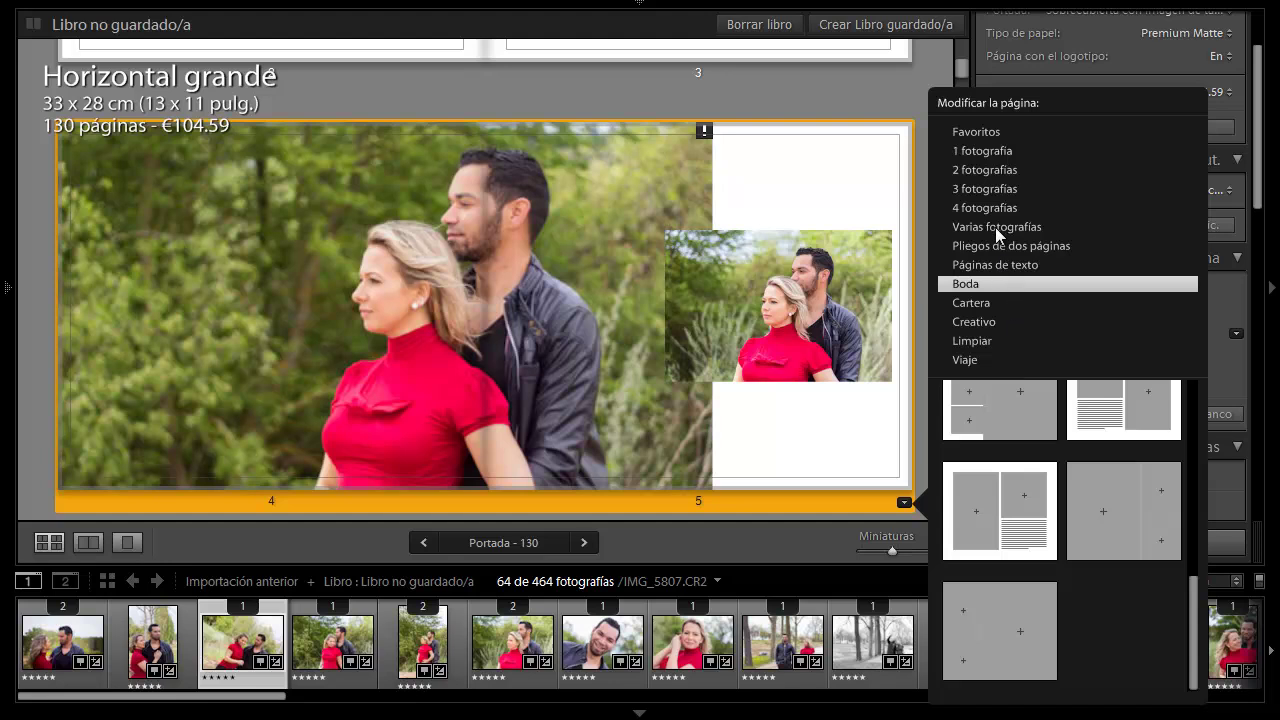
# Step: Give page 3 the banner-photo-with-text layout and fill the banner with the IMG_5841 couple close-up
pyautogui.click(1005, 264)
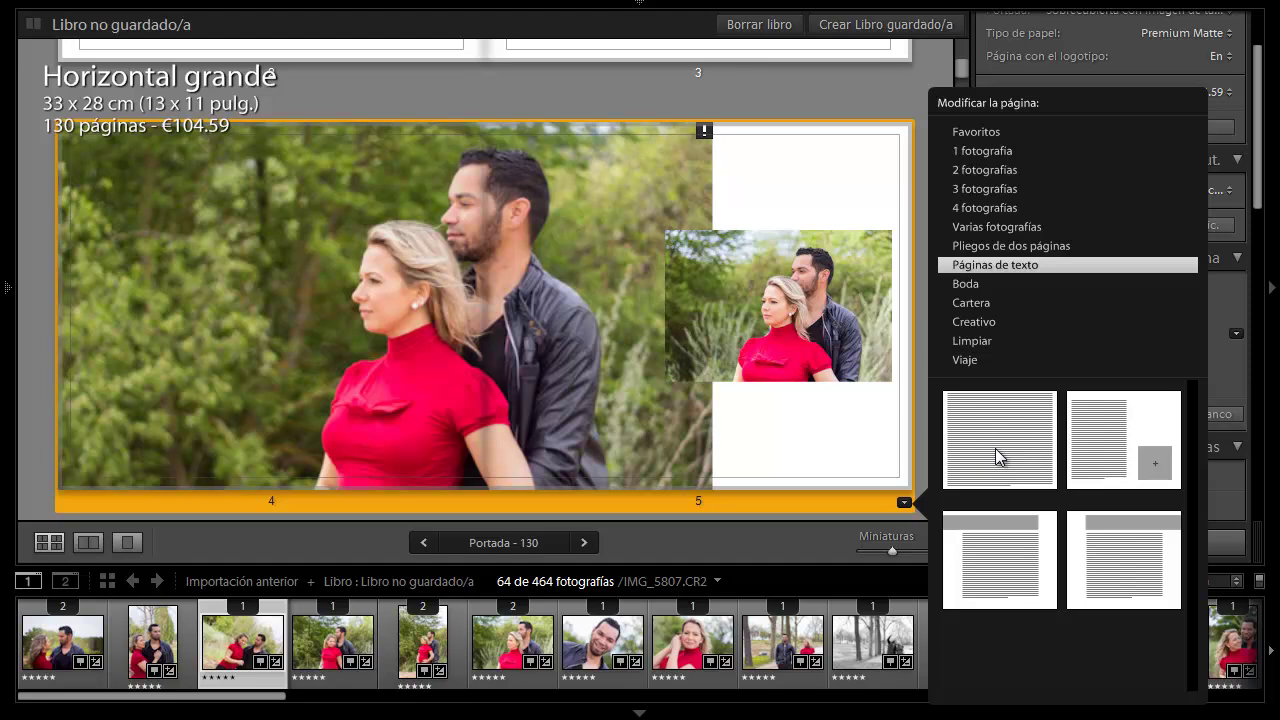
pyautogui.click(996, 554)
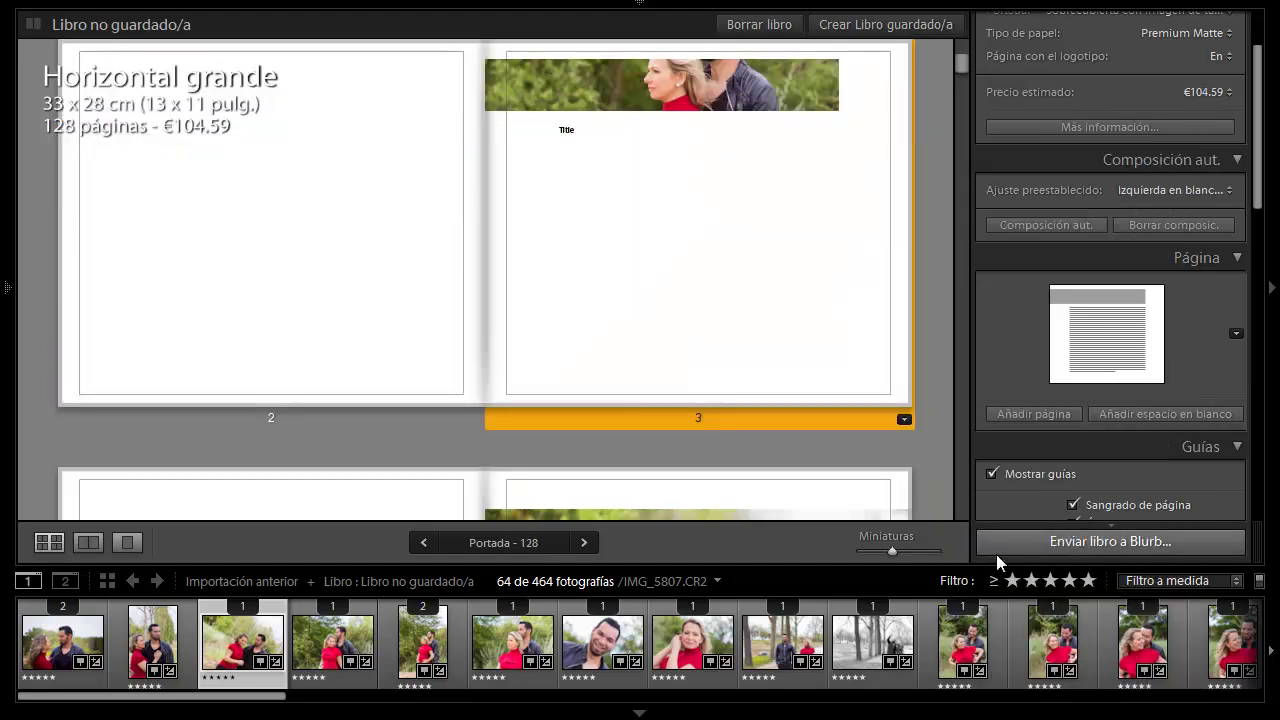
pyautogui.click(694, 89)
pyautogui.moveTo(694, 89)
pyautogui.mouseDown()
pyautogui.moveTo(694, 114)
pyautogui.moveTo(701, 105)
pyautogui.mouseUp()
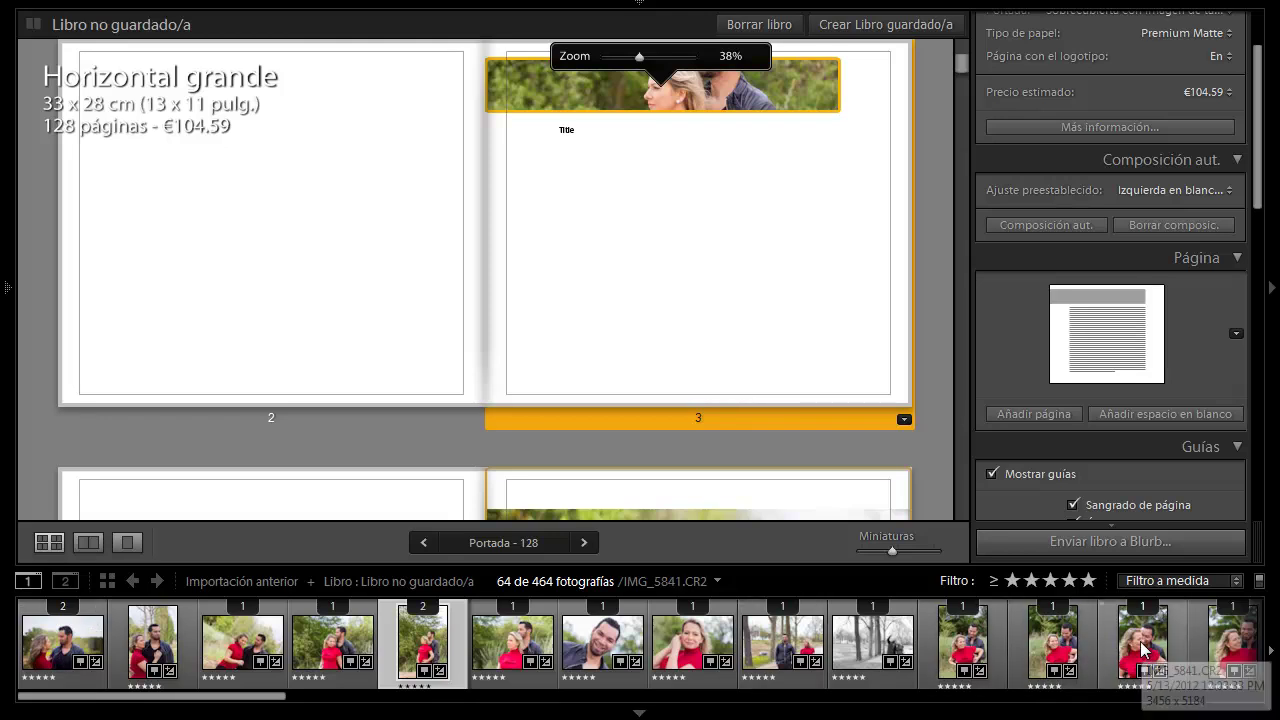
pyautogui.moveTo(1142, 650); pyautogui.dragTo(798, 109)
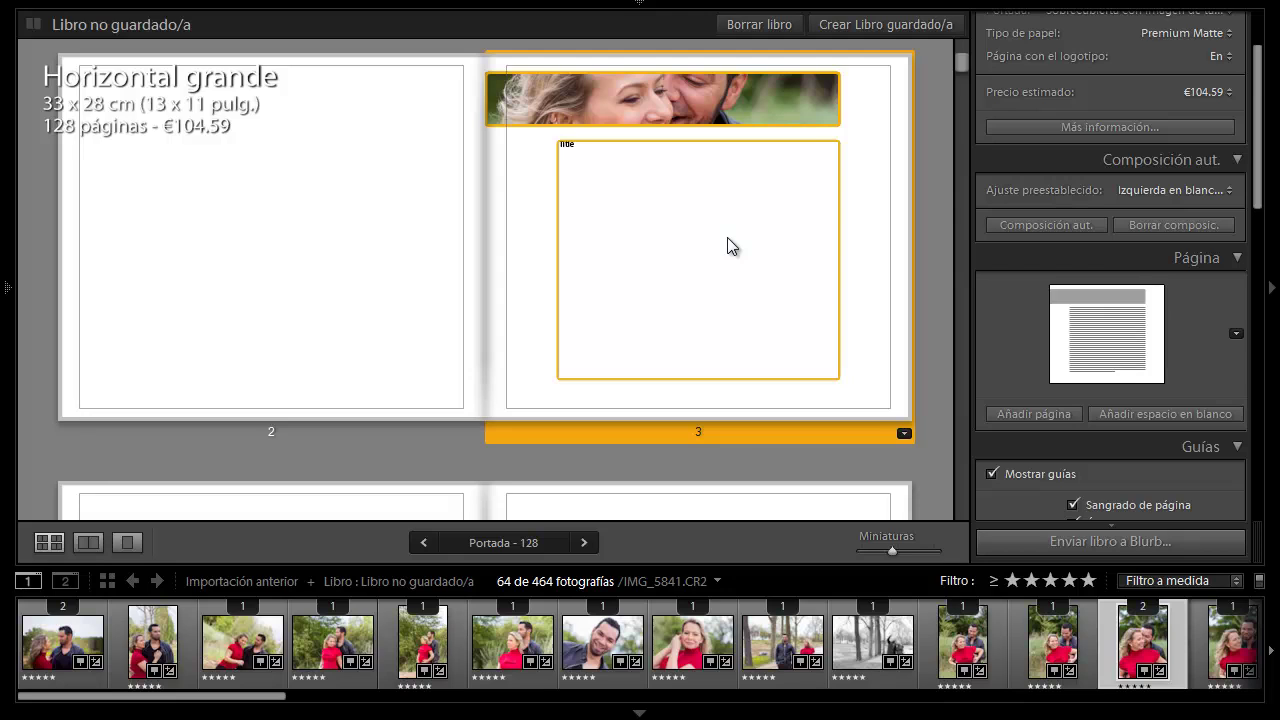
pyautogui.click(904, 433)
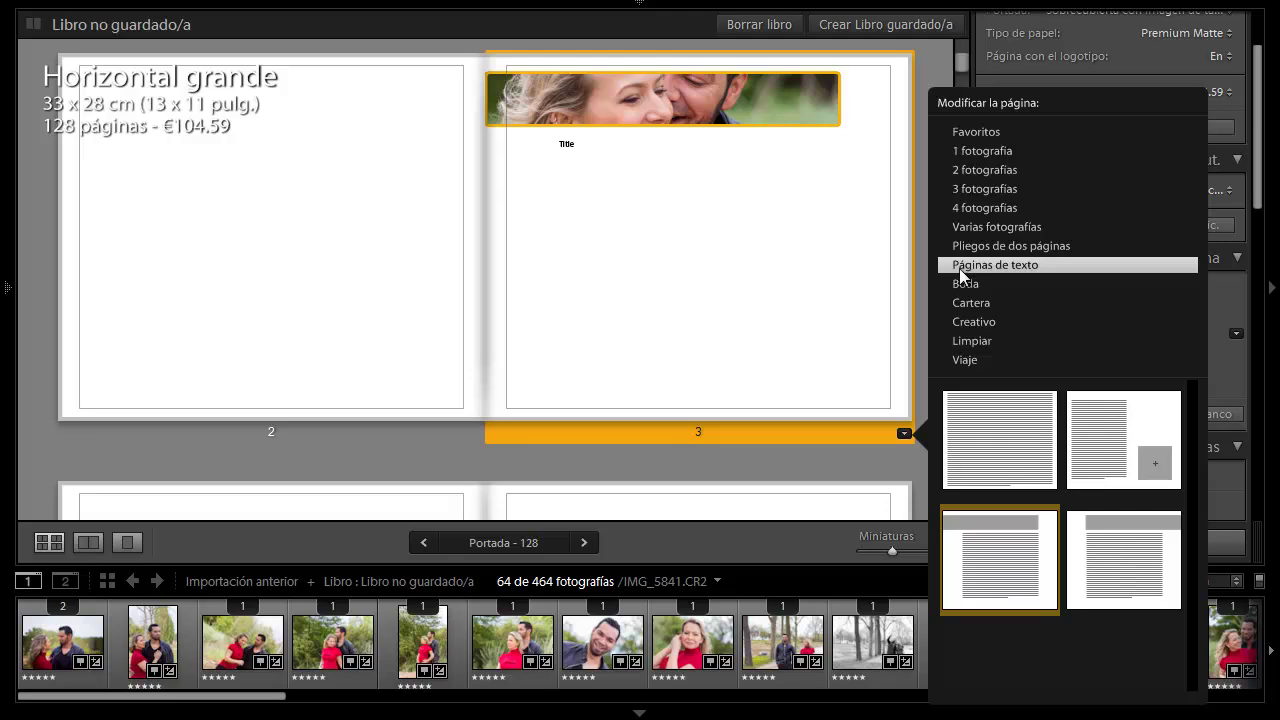
pyautogui.click(964, 246)
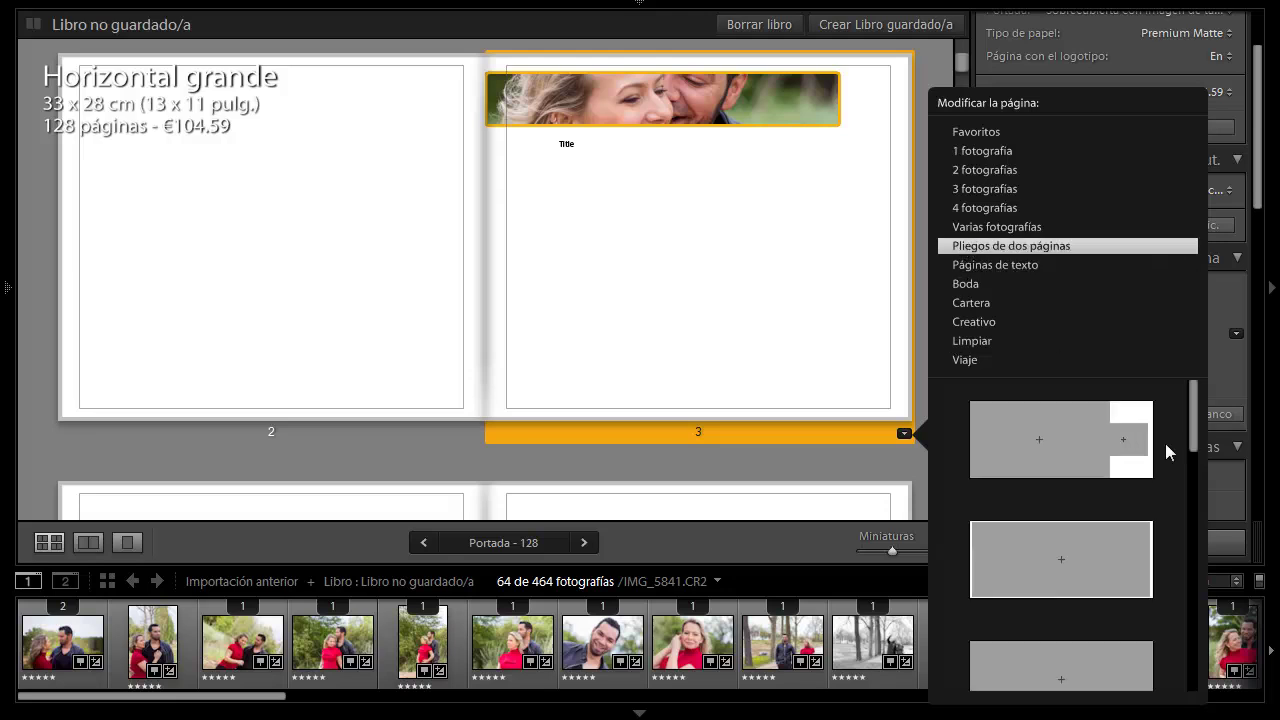
pyautogui.moveTo(1192, 399)
pyautogui.mouseDown()
pyautogui.moveTo(1193, 677)
pyautogui.moveTo(1196, 476)
pyautogui.moveTo(1197, 489)
pyautogui.mouseUp()
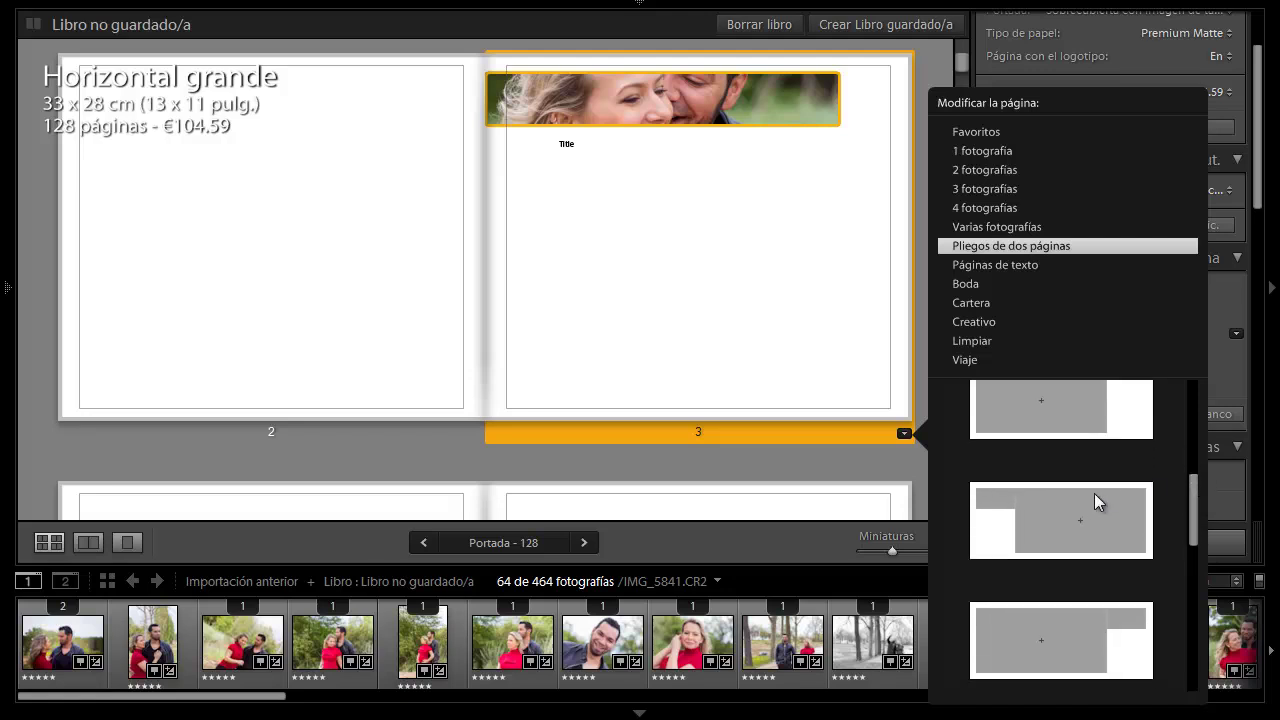
pyautogui.click(737, 474)
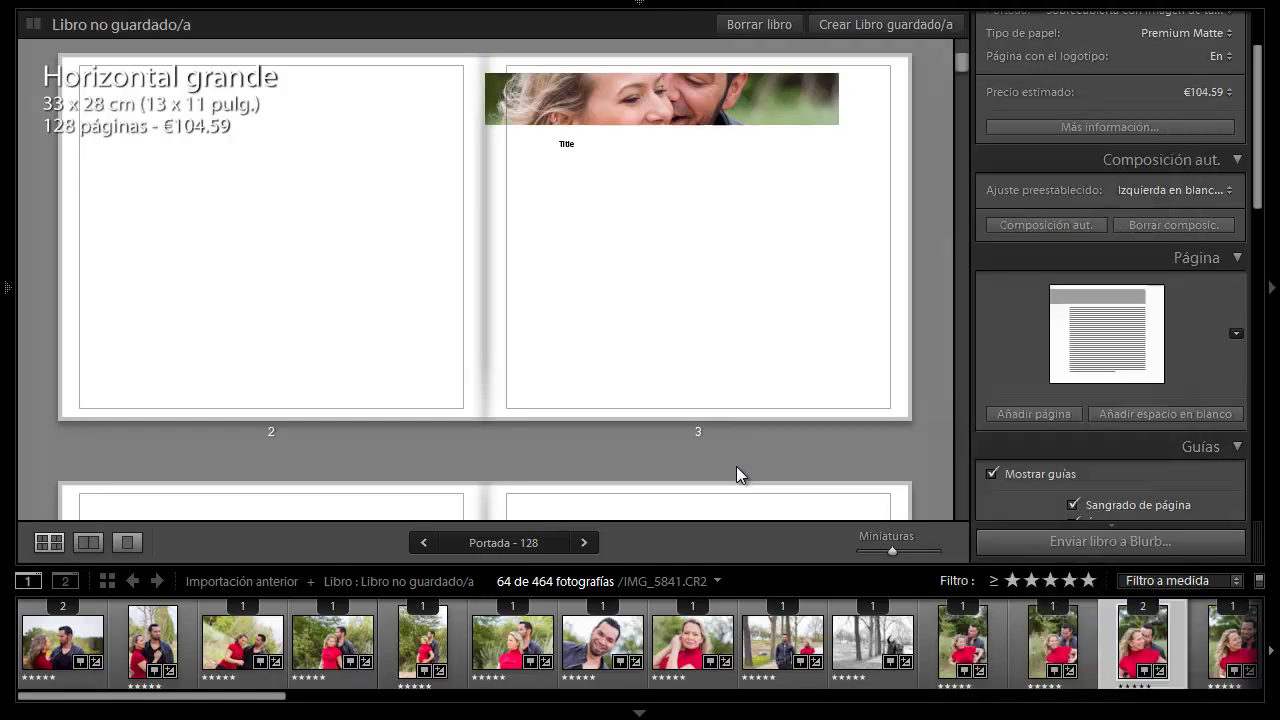
pyautogui.scroll(3, 961, 66)
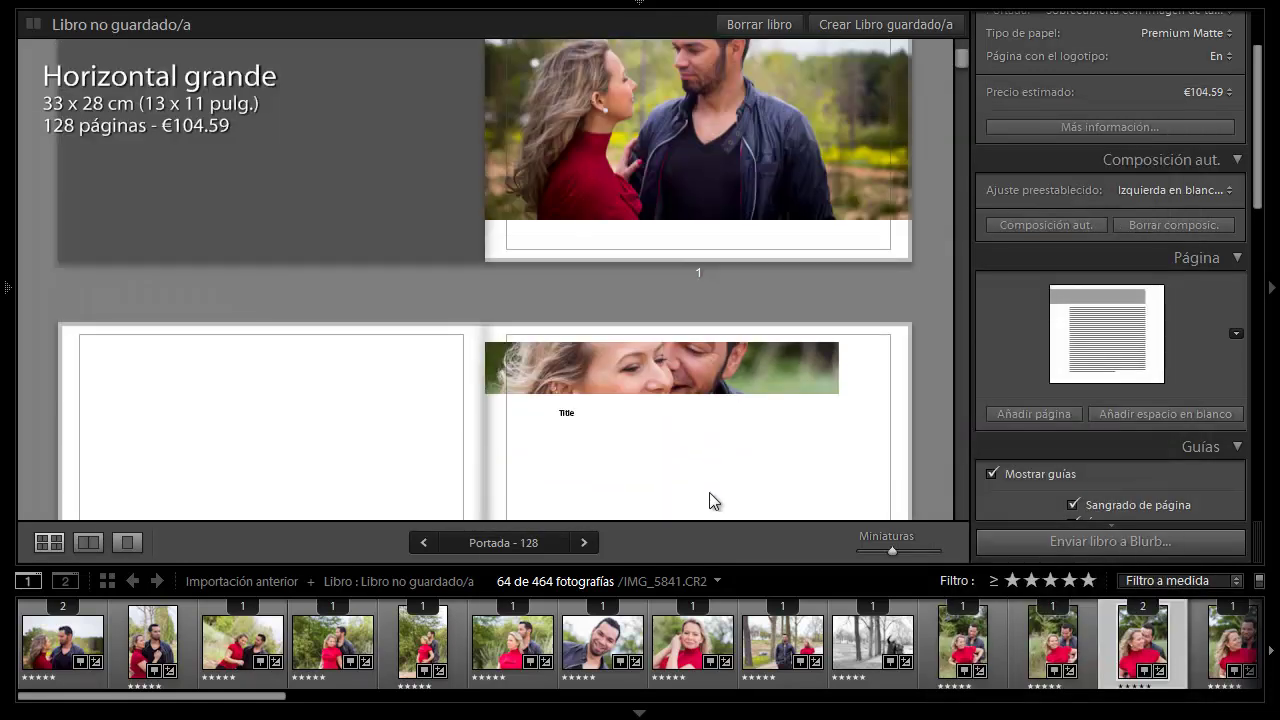
# Step: Apply the small top-left cell plus large spanning photo spread layout to pages 6–7
pyautogui.moveTo(960, 65); pyautogui.dragTo(960, 77)
pyautogui.click(725, 179)
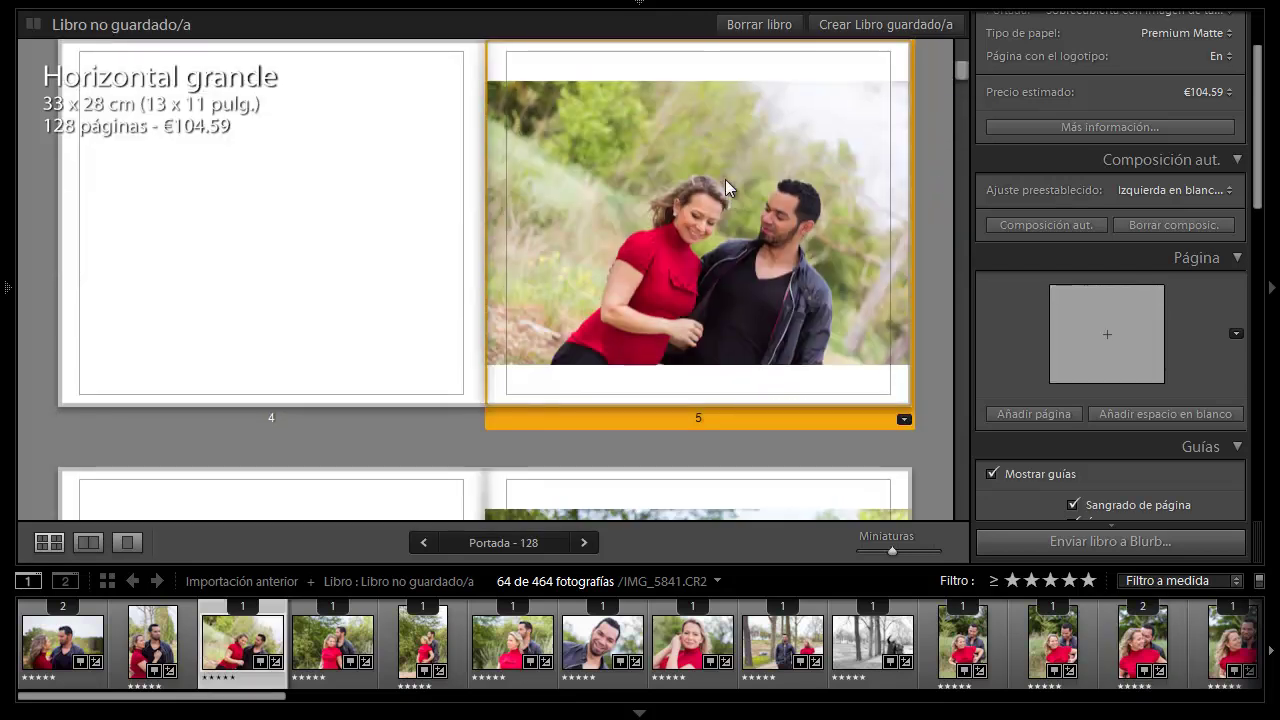
pyautogui.click(1236, 333)
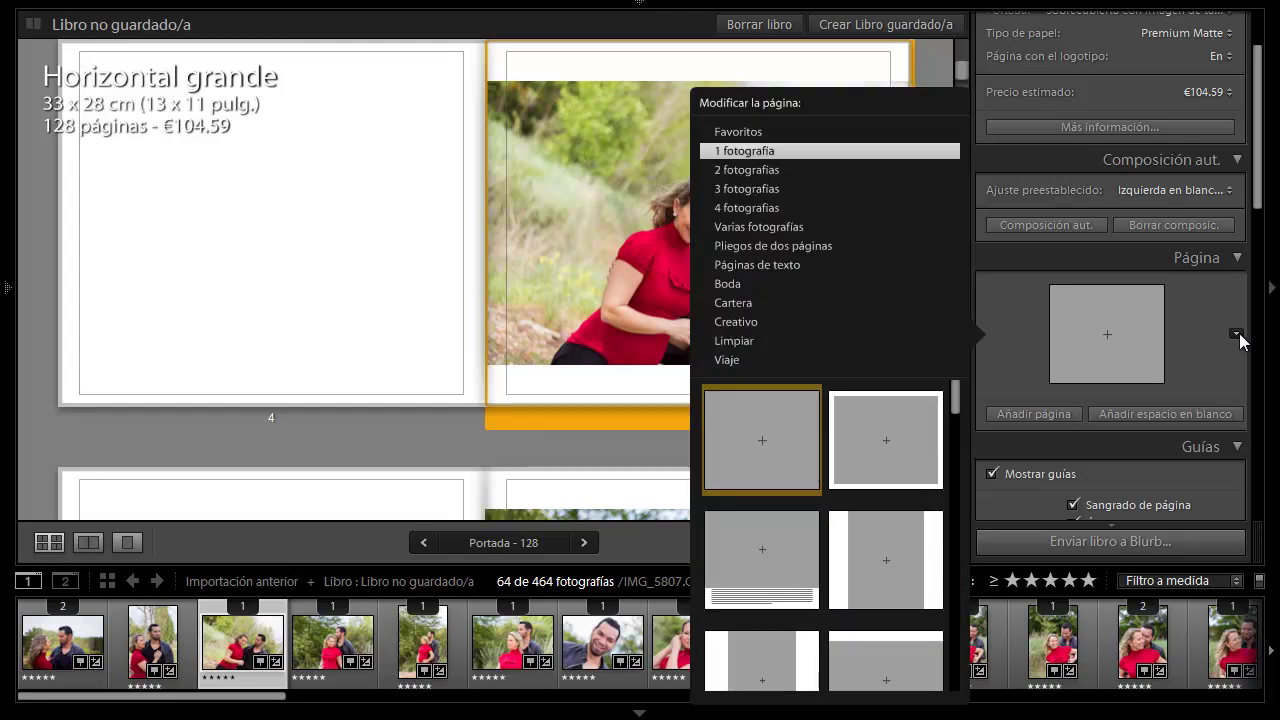
pyautogui.click(747, 252)
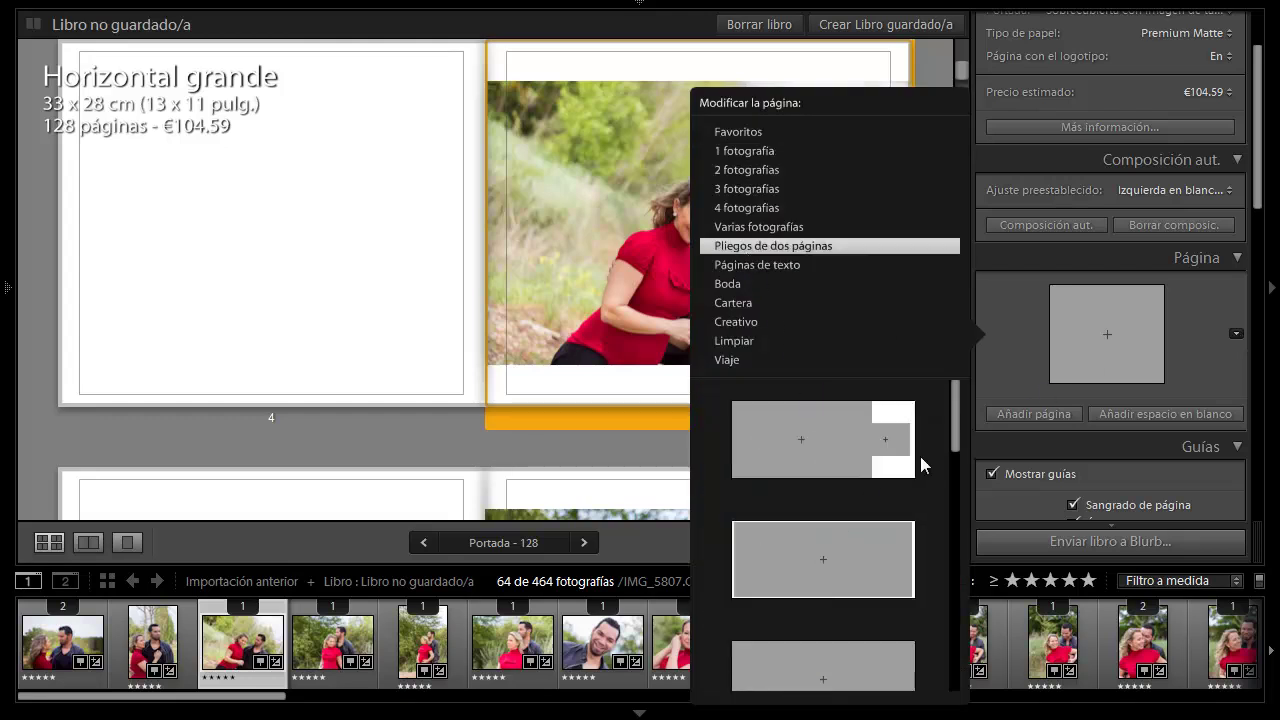
pyautogui.moveTo(957, 405); pyautogui.dragTo(955, 487)
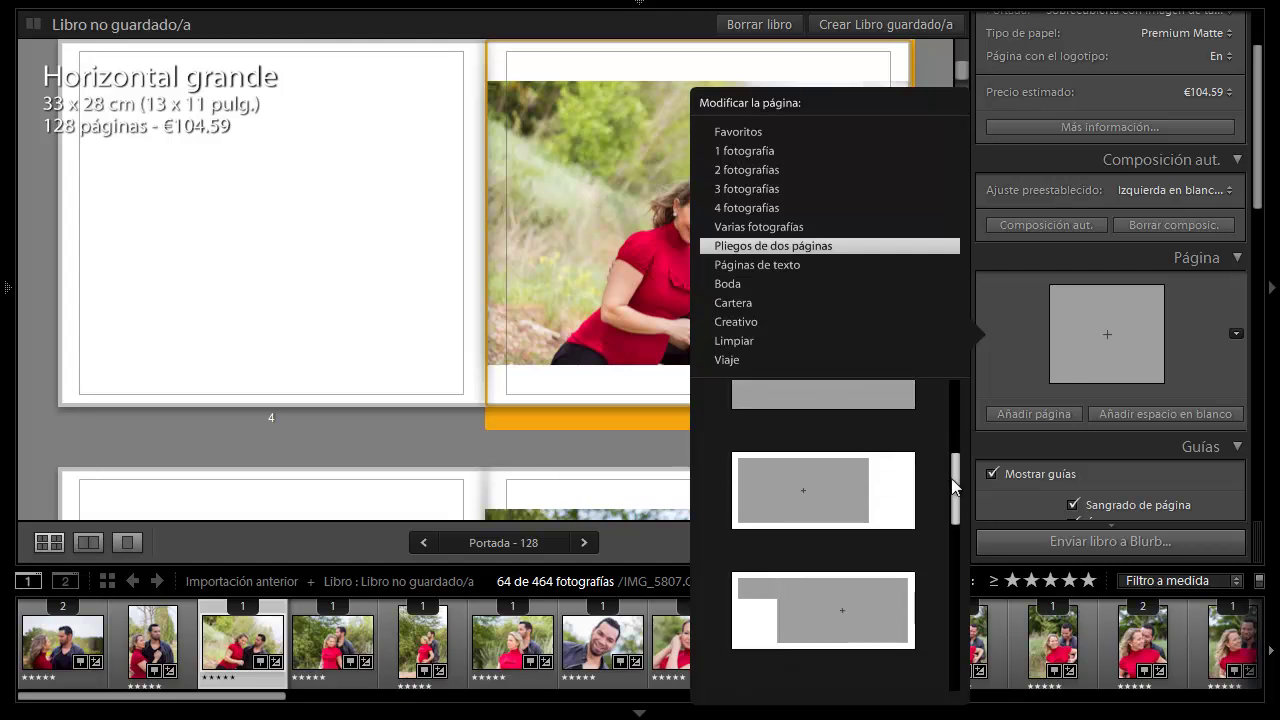
pyautogui.click(827, 541)
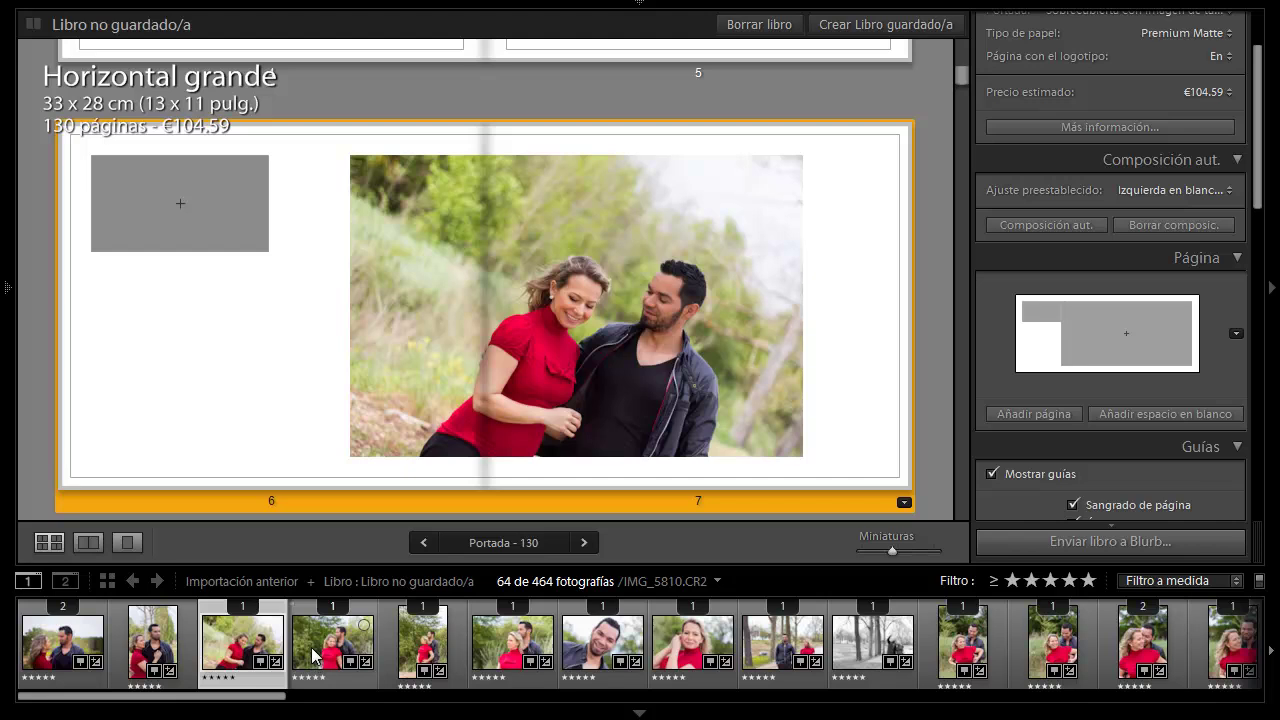
# Step: Put a couple photo in page 6's small cell and replace the large spread photo with another portrait
pyautogui.moveTo(313, 656); pyautogui.dragTo(176, 240)
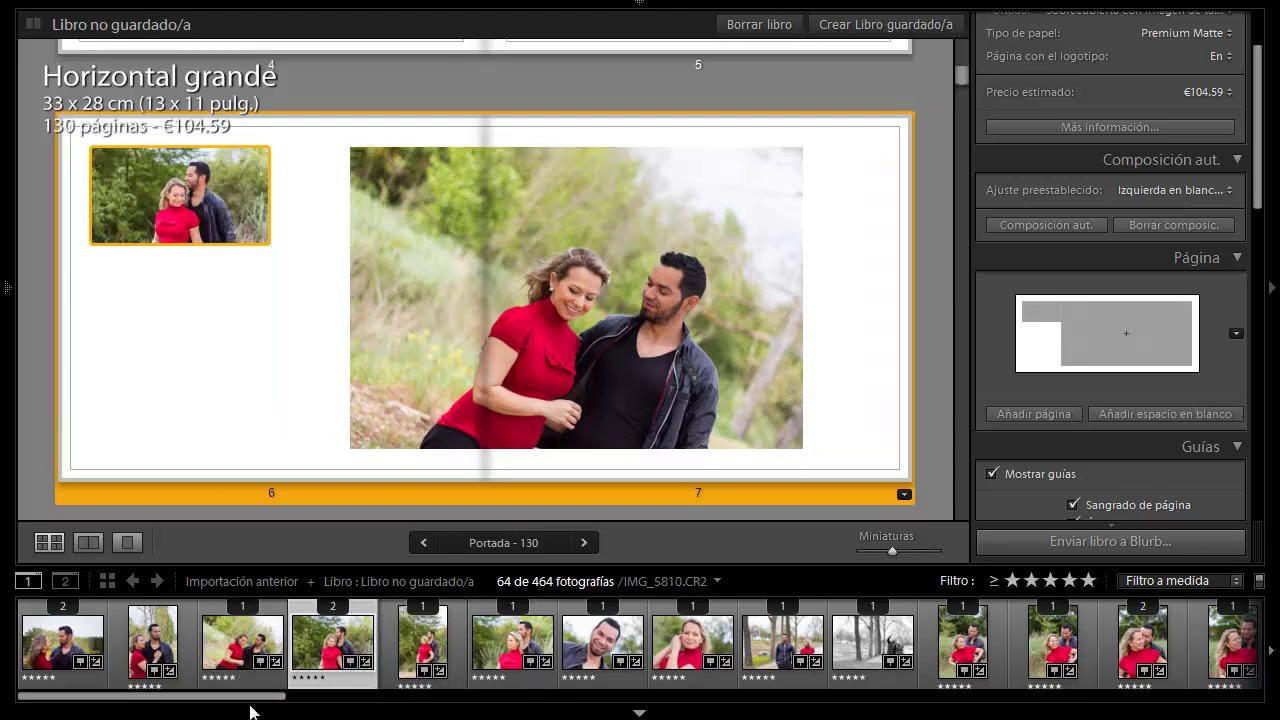
pyautogui.moveTo(250, 700); pyautogui.dragTo(484, 700)
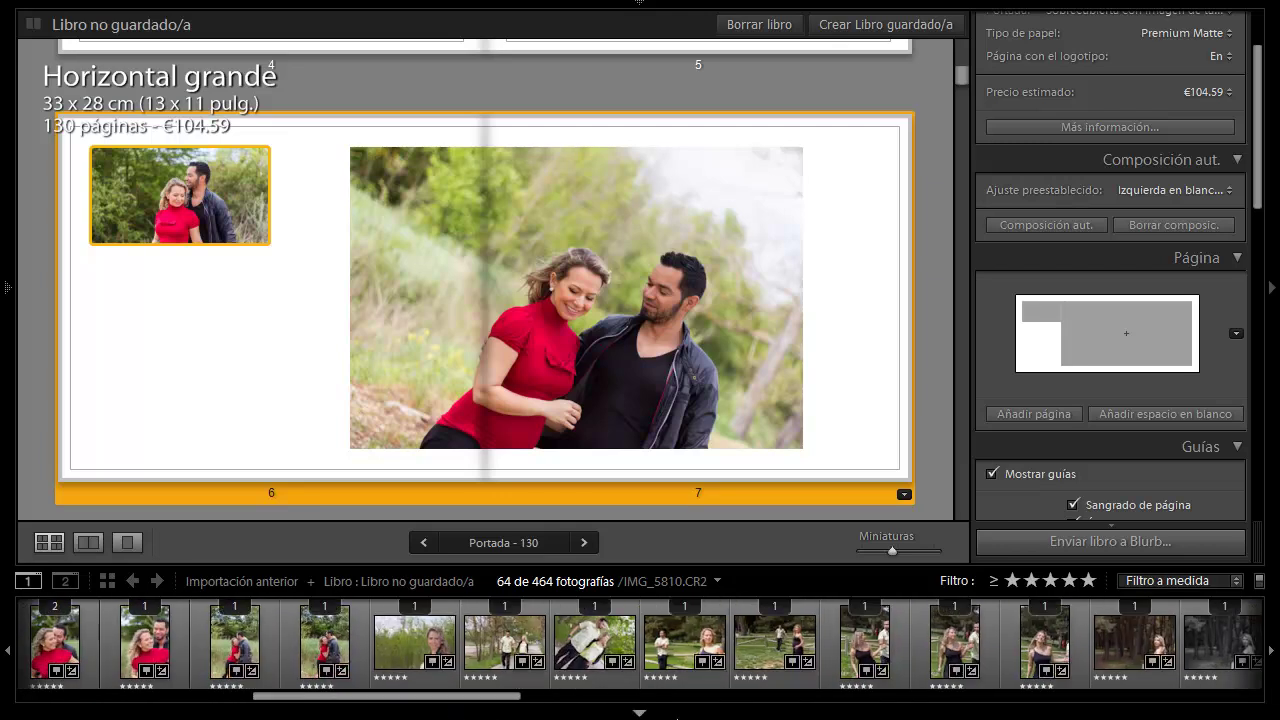
pyautogui.moveTo(685, 642); pyautogui.dragTo(557, 338)
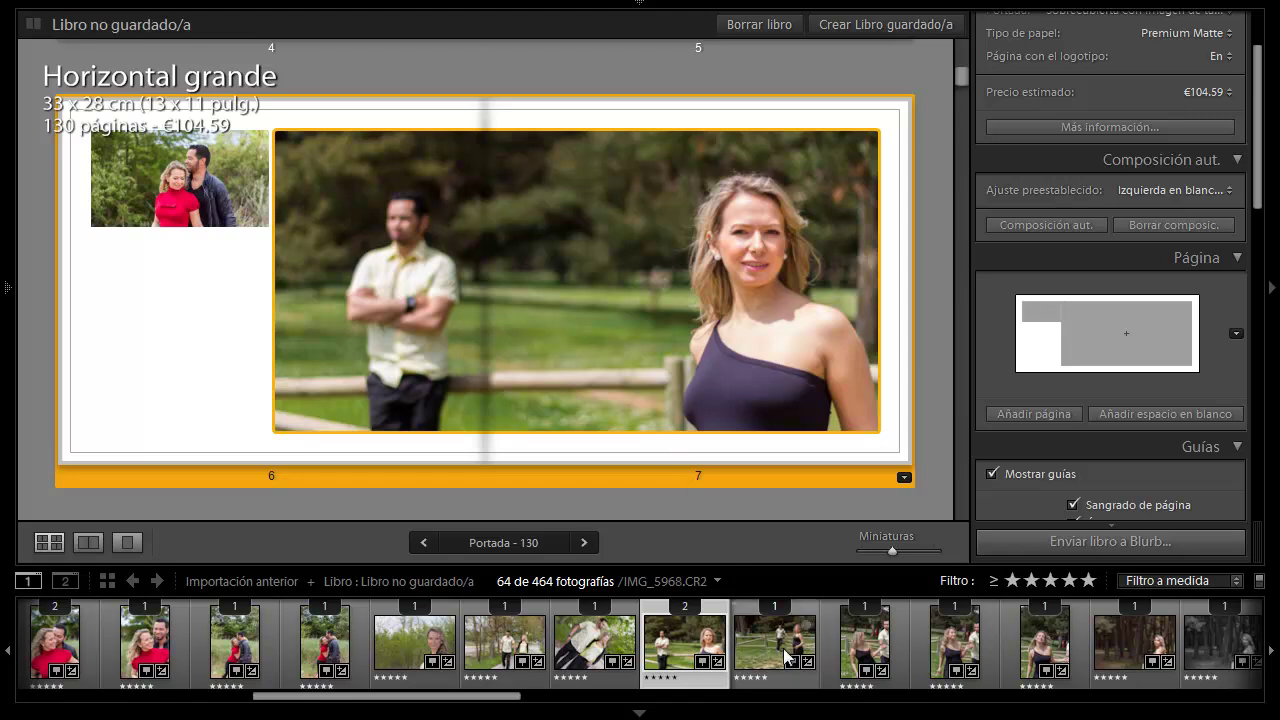
# Step: Place the windswept portrait of the woman in the small top-left cell
pyautogui.moveTo(851, 639); pyautogui.dragTo(429, 347)
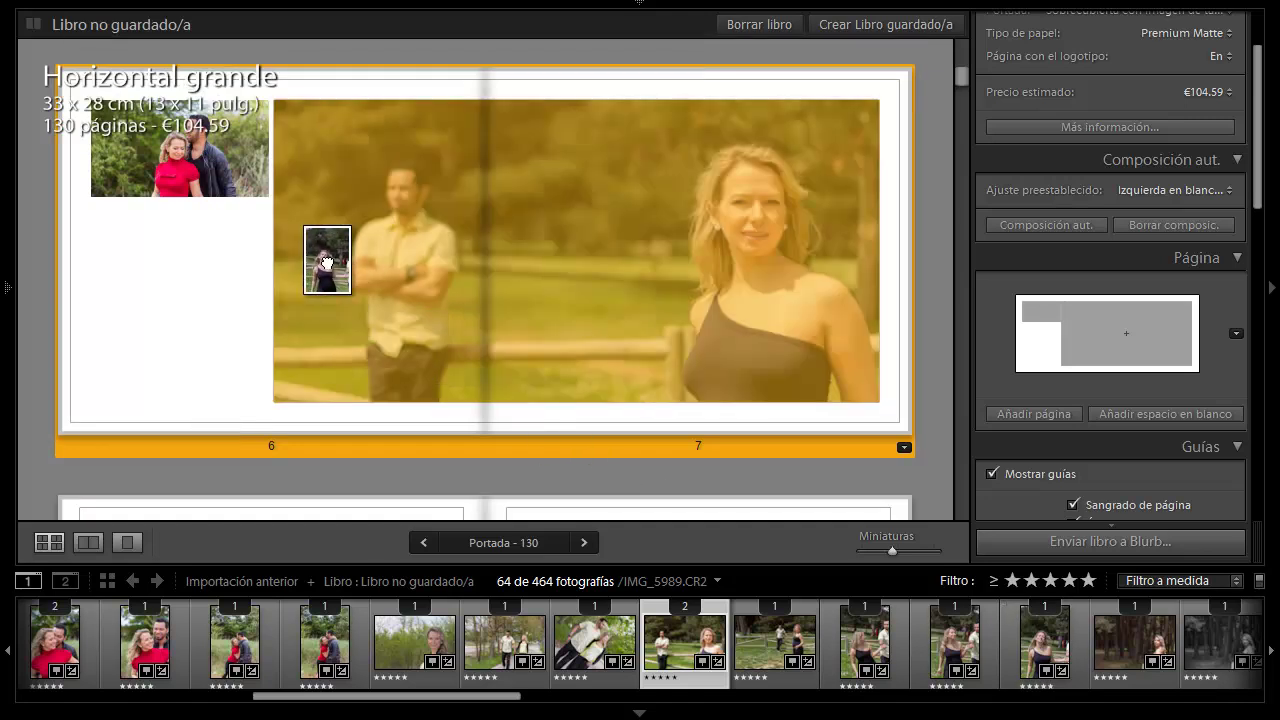
pyautogui.moveTo(429, 347)
pyautogui.mouseDown()
pyautogui.moveTo(181, 163)
pyautogui.moveTo(213, 105)
pyautogui.moveTo(172, 190)
pyautogui.mouseUp()
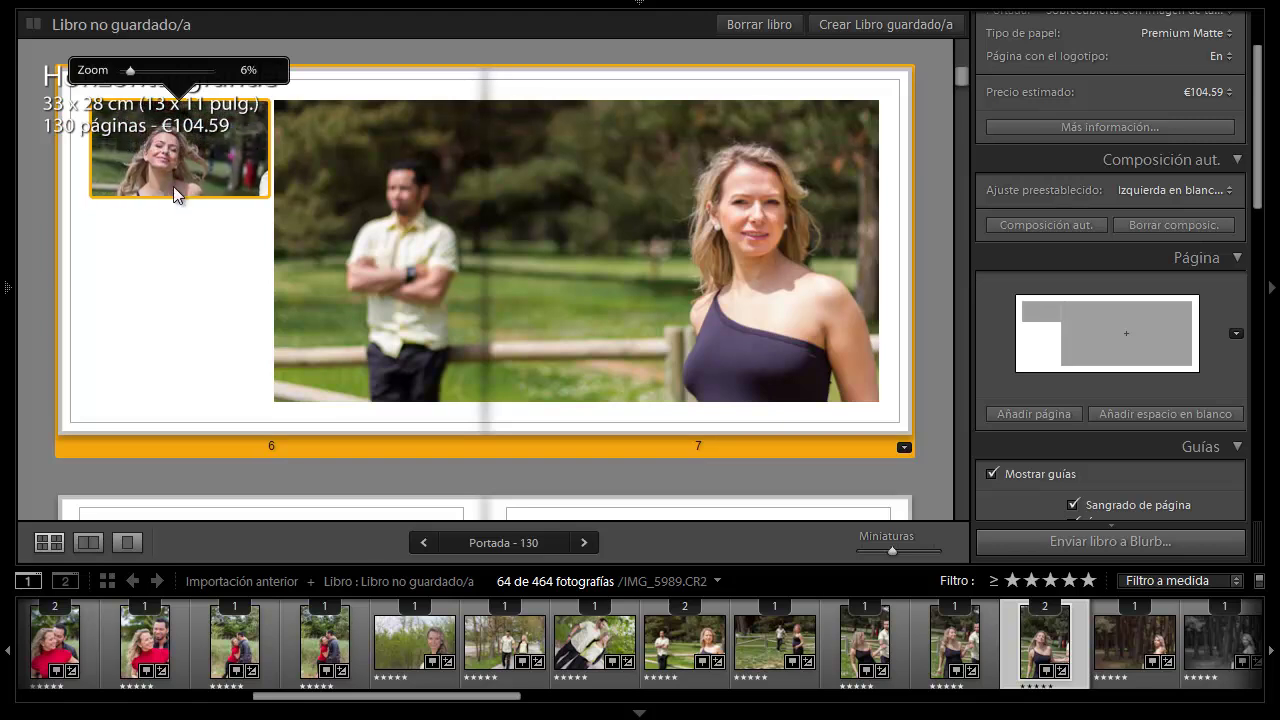
pyautogui.click(209, 257)
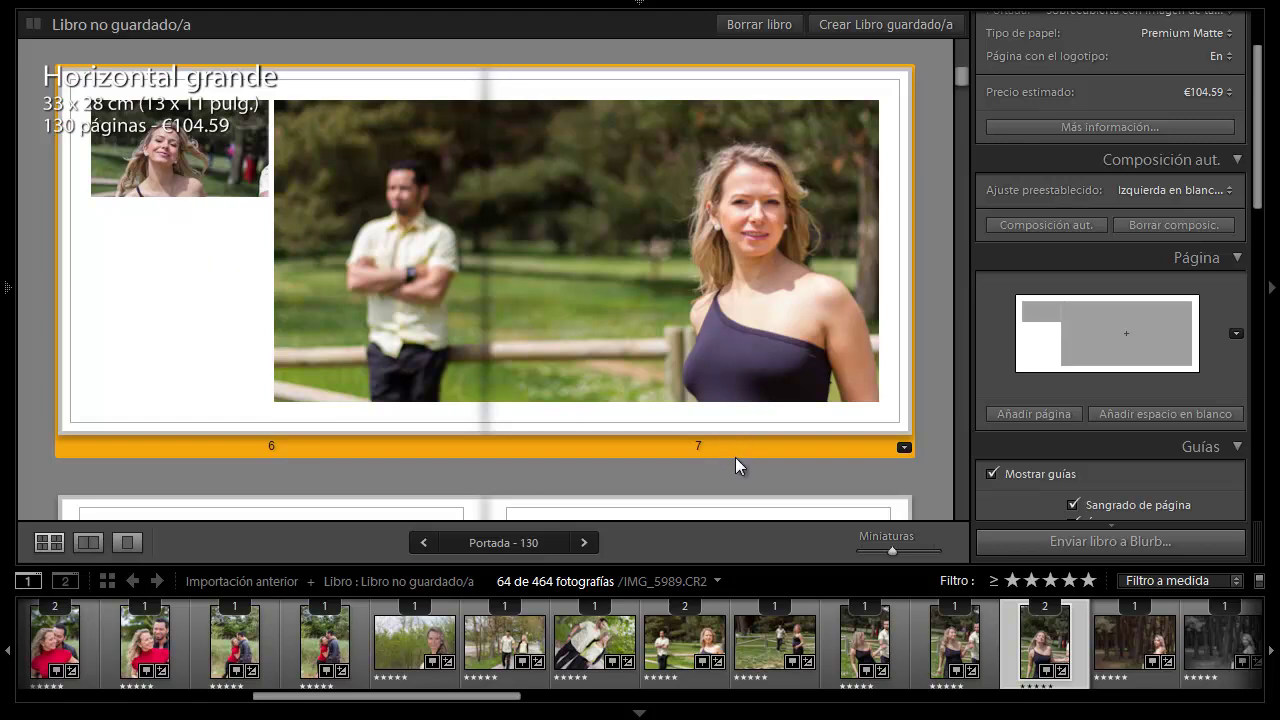
pyautogui.moveTo(965, 82)
pyautogui.mouseDown()
pyautogui.moveTo(965, 95)
pyautogui.moveTo(965, 75)
pyautogui.mouseUp()
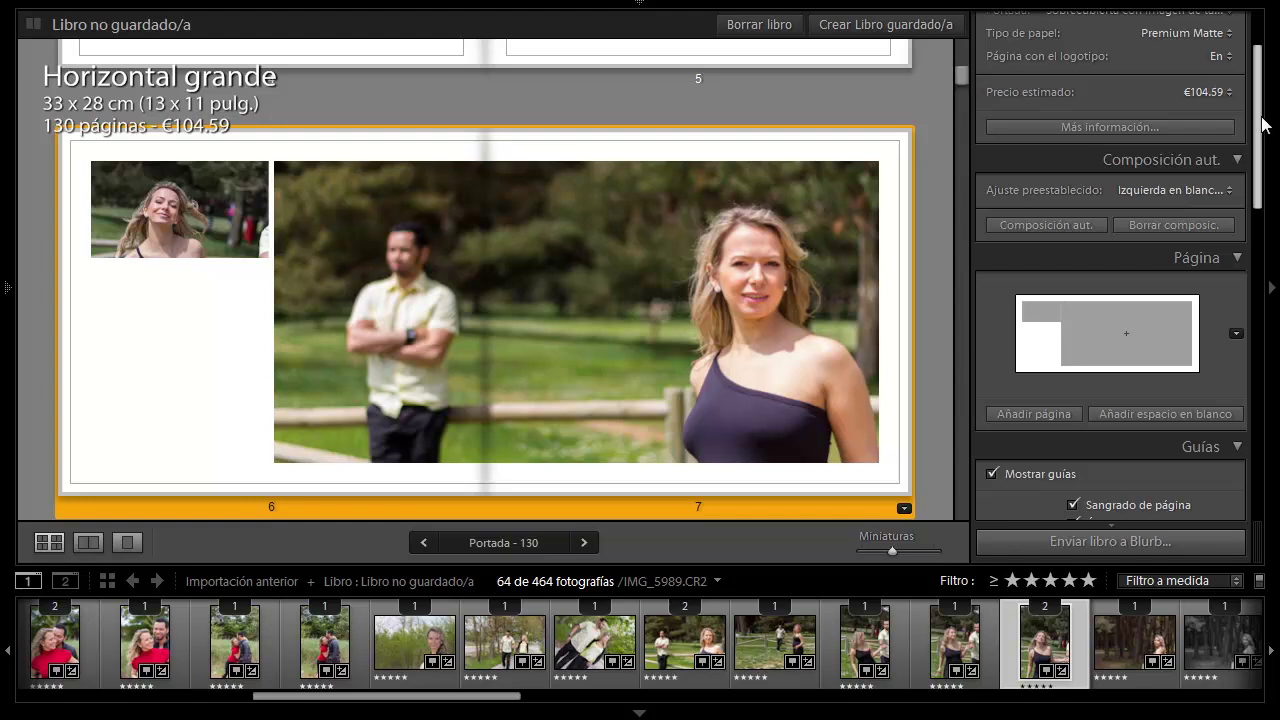
pyautogui.scroll(-1, 1262, 130)
pyautogui.moveTo(1262, 130); pyautogui.dragTo(1260, 234)
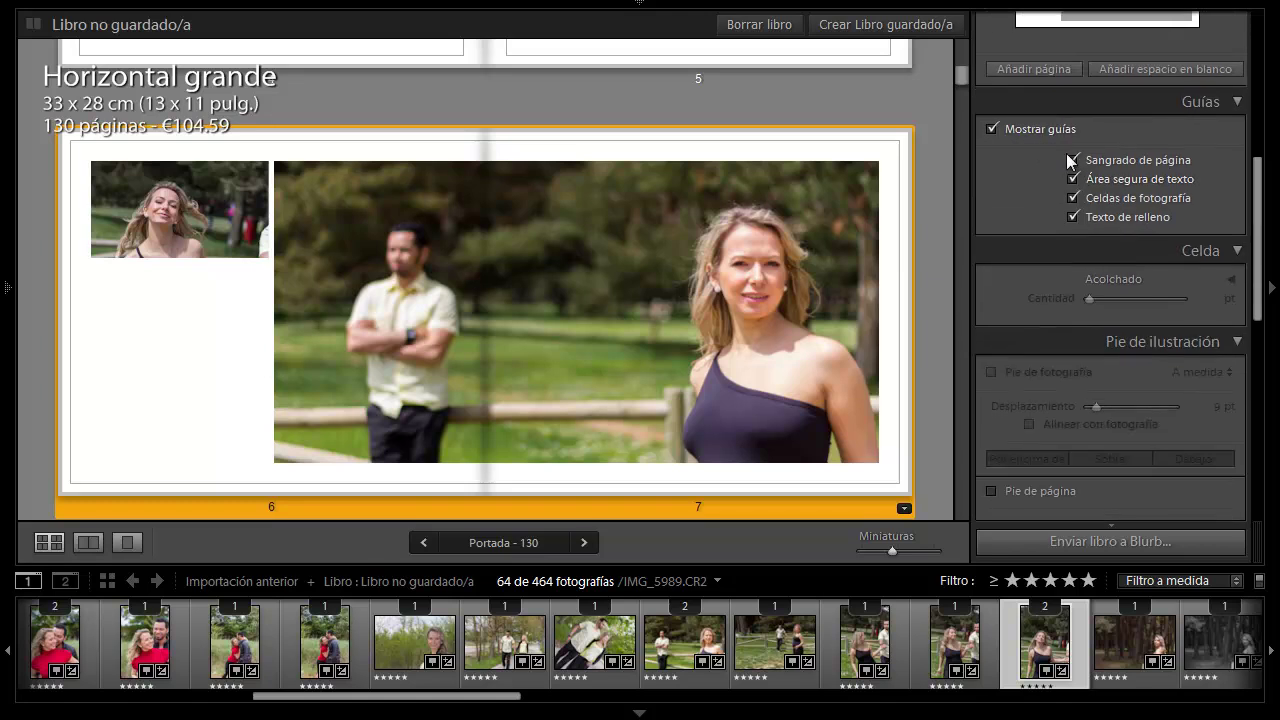
pyautogui.click(992, 129)
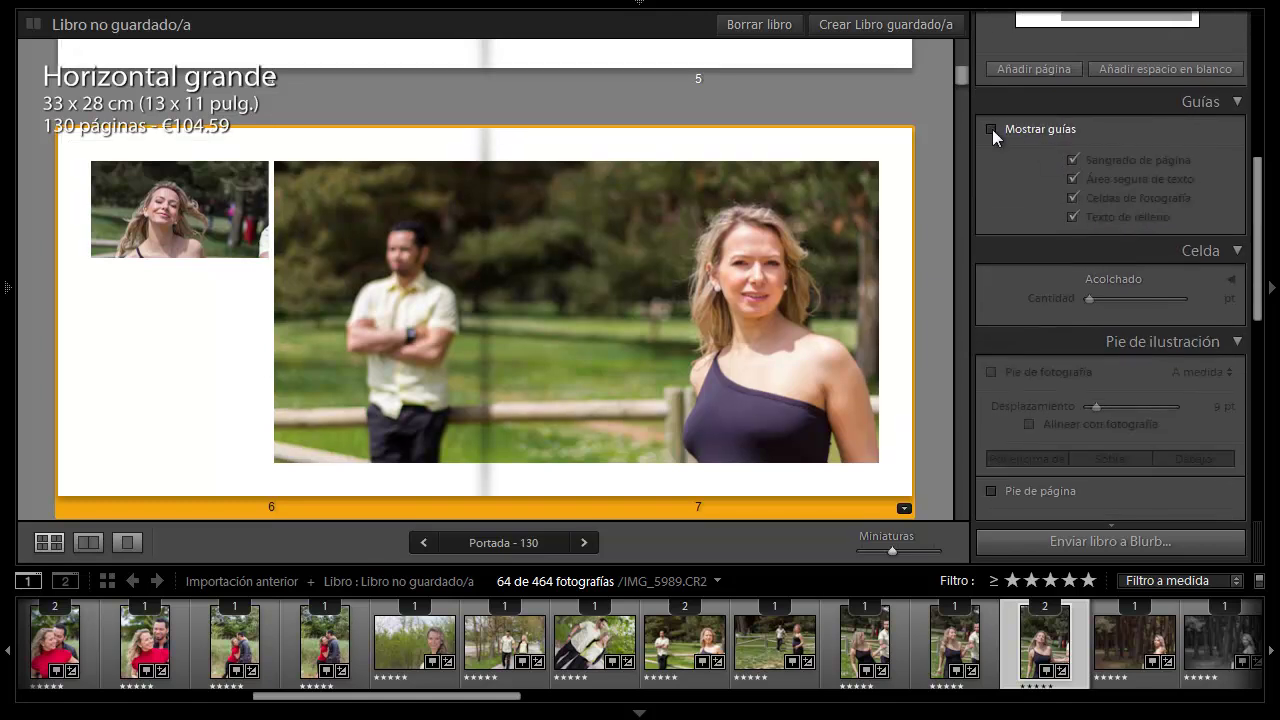
pyautogui.click(992, 129)
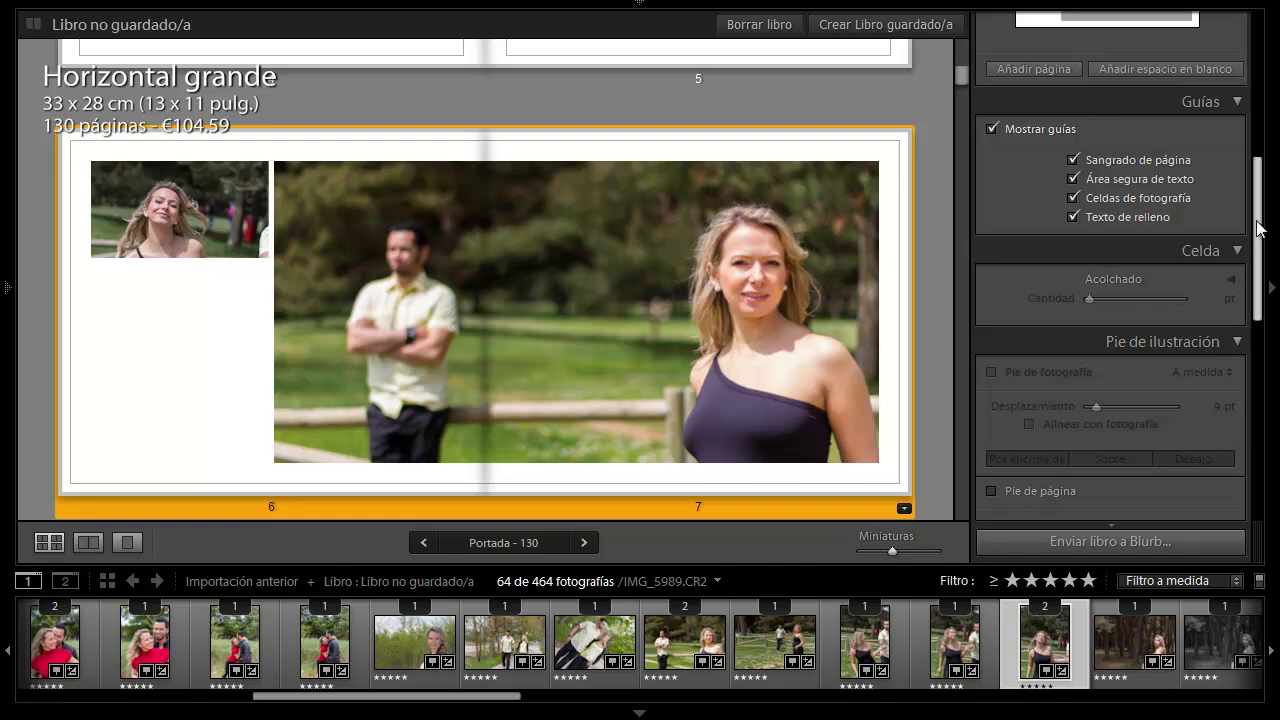
pyautogui.moveTo(1258, 224); pyautogui.dragTo(1257, 228)
pyautogui.scroll(-2, 1258, 228)
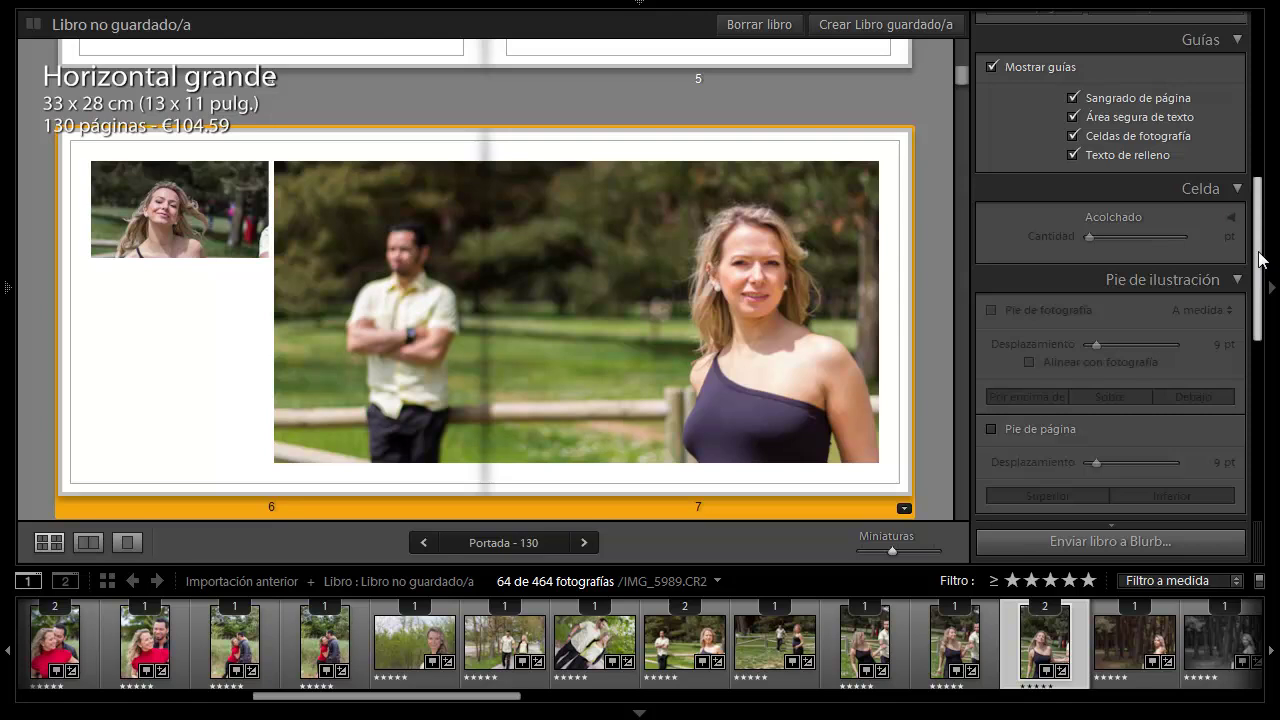
pyautogui.moveTo(1260, 258)
pyautogui.mouseDown()
pyautogui.moveTo(1262, 350)
pyautogui.moveTo(1259, 336)
pyautogui.mouseUp()
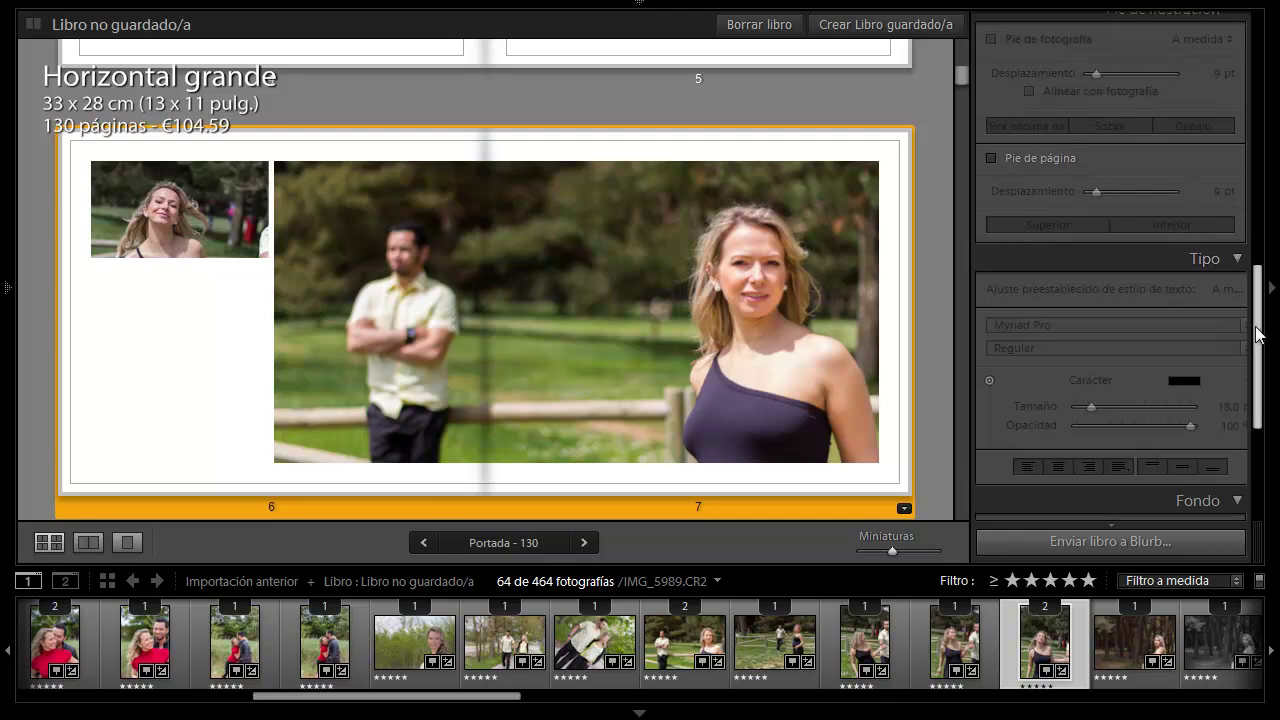
pyautogui.moveTo(1256, 333)
pyautogui.mouseDown()
pyautogui.moveTo(1257, 172)
pyautogui.moveTo(1259, 488)
pyautogui.mouseUp()
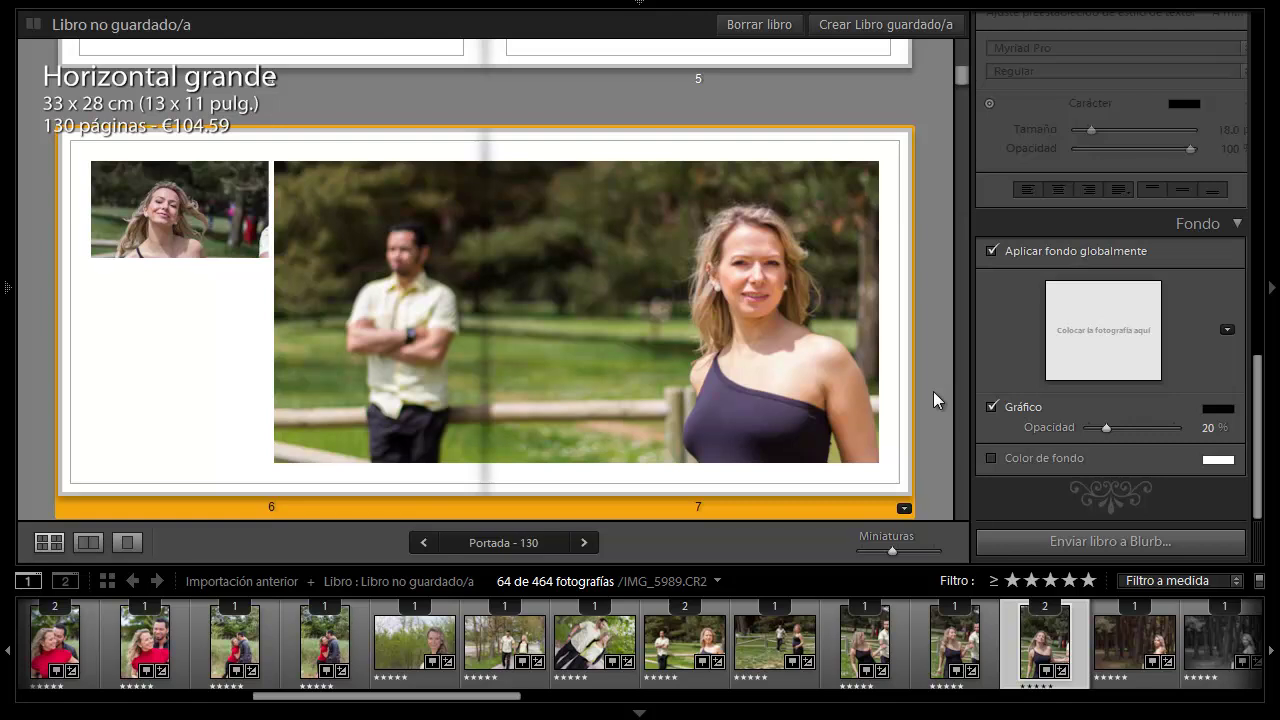
pyautogui.moveTo(1262, 435); pyautogui.dragTo(1264, 30)
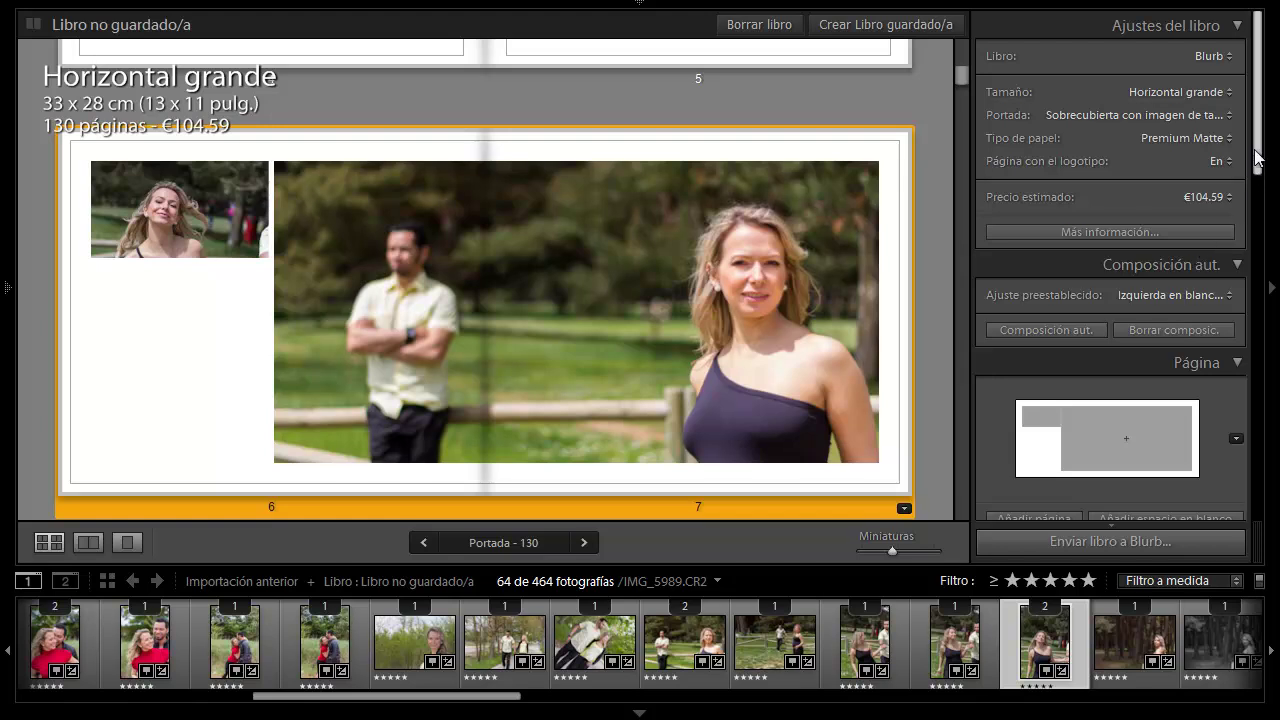
# Step: Set the book output type to PDF
pyautogui.click(1214, 56)
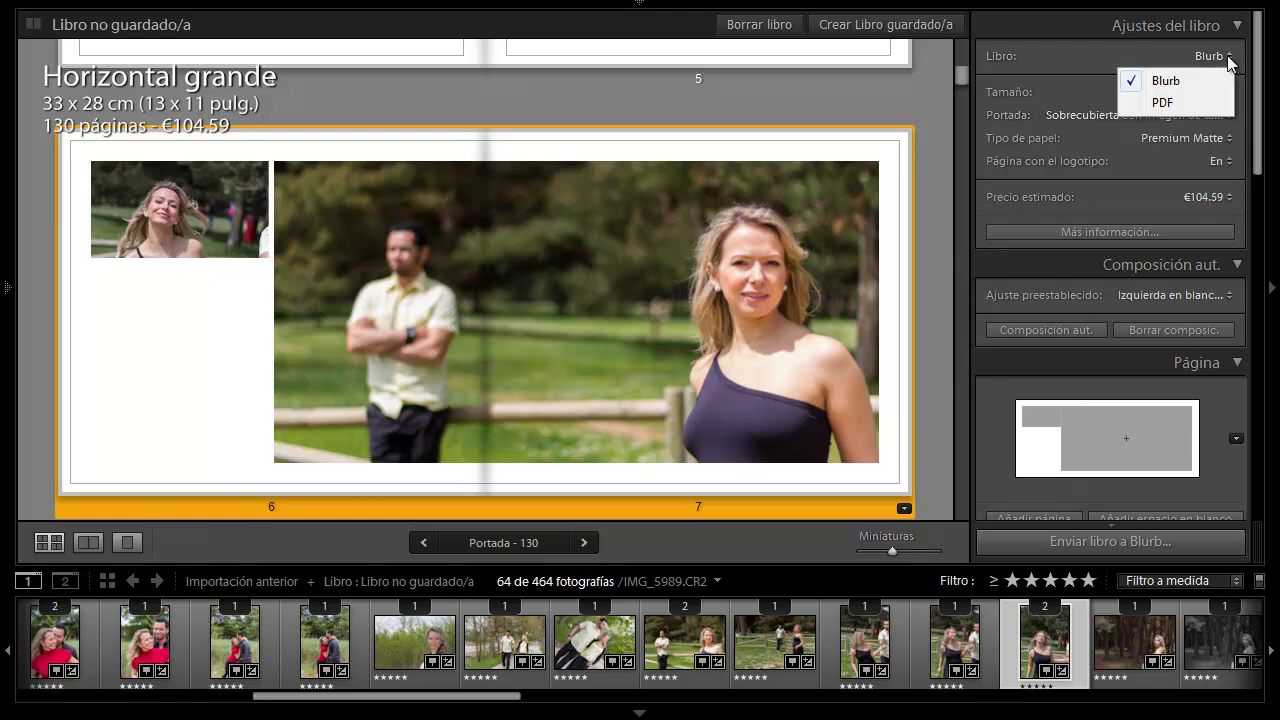
pyautogui.click(1195, 103)
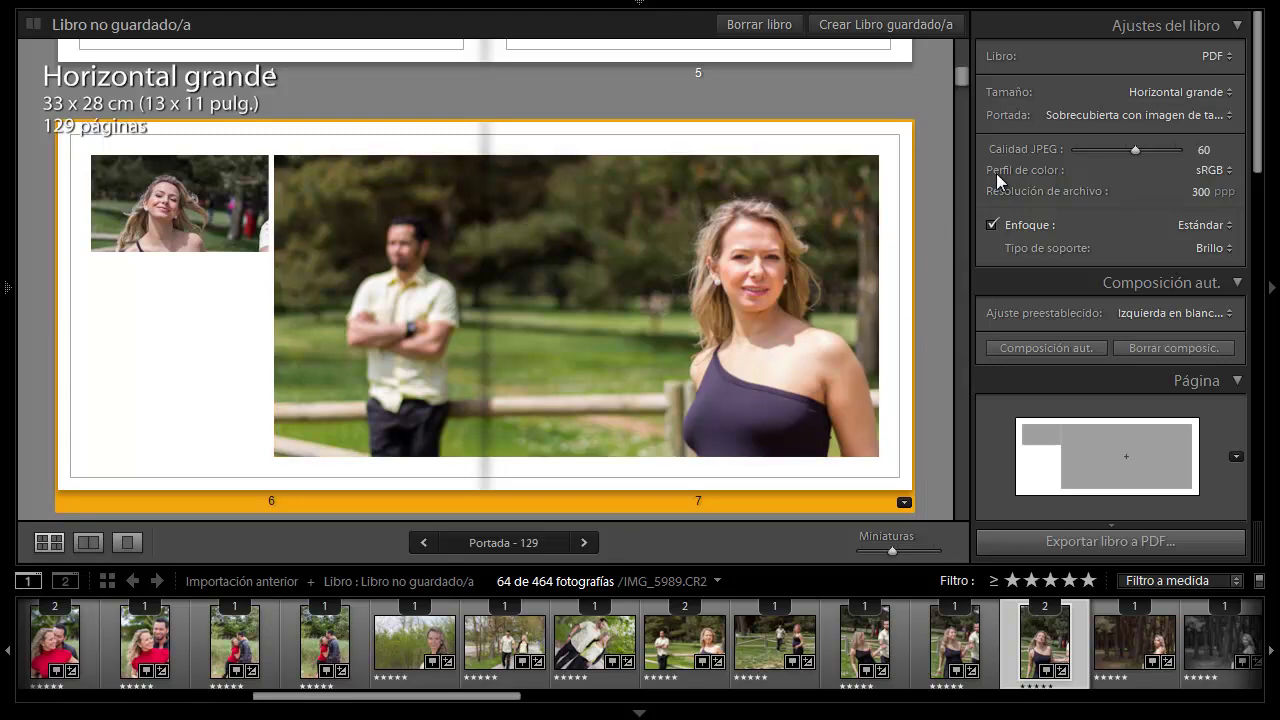
pyautogui.moveTo(1258, 105)
pyautogui.mouseDown()
pyautogui.moveTo(1261, 116)
pyautogui.moveTo(1256, 95)
pyautogui.mouseUp()
# Step: Set sharpening to Alto, media type to Mate, and raise JPEG quality
pyautogui.click(1202, 224)
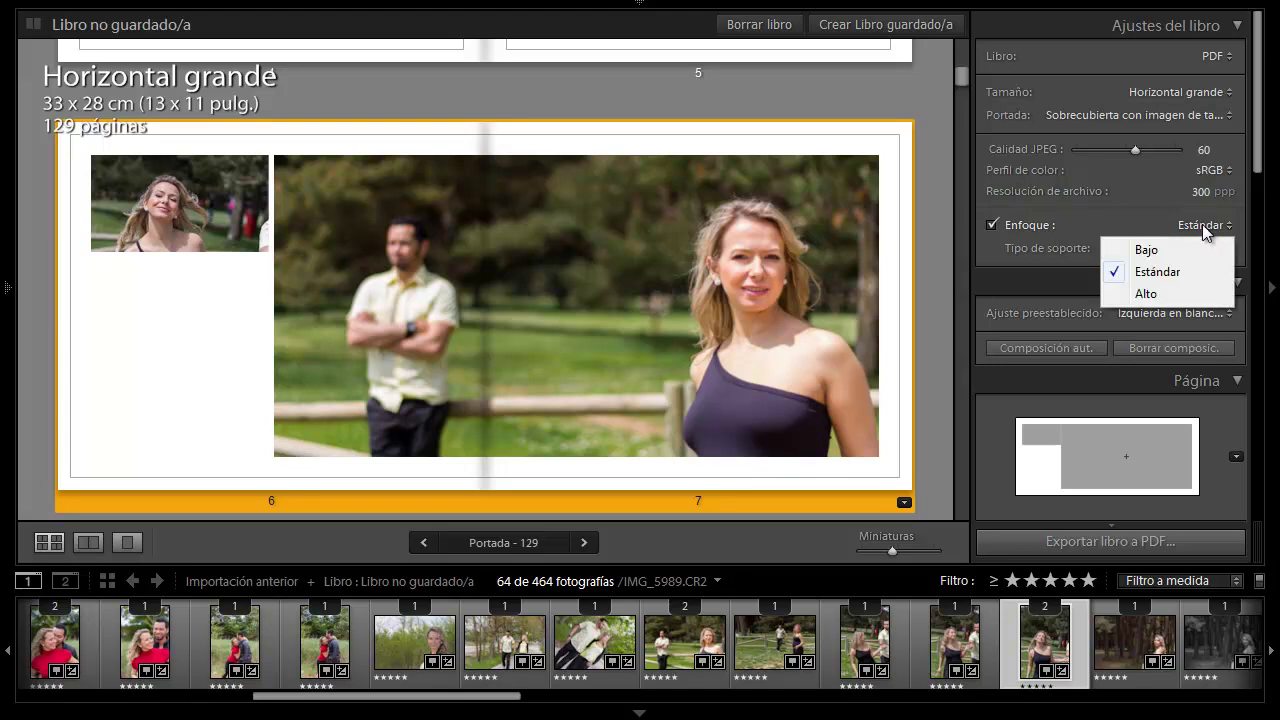
pyautogui.click(1185, 293)
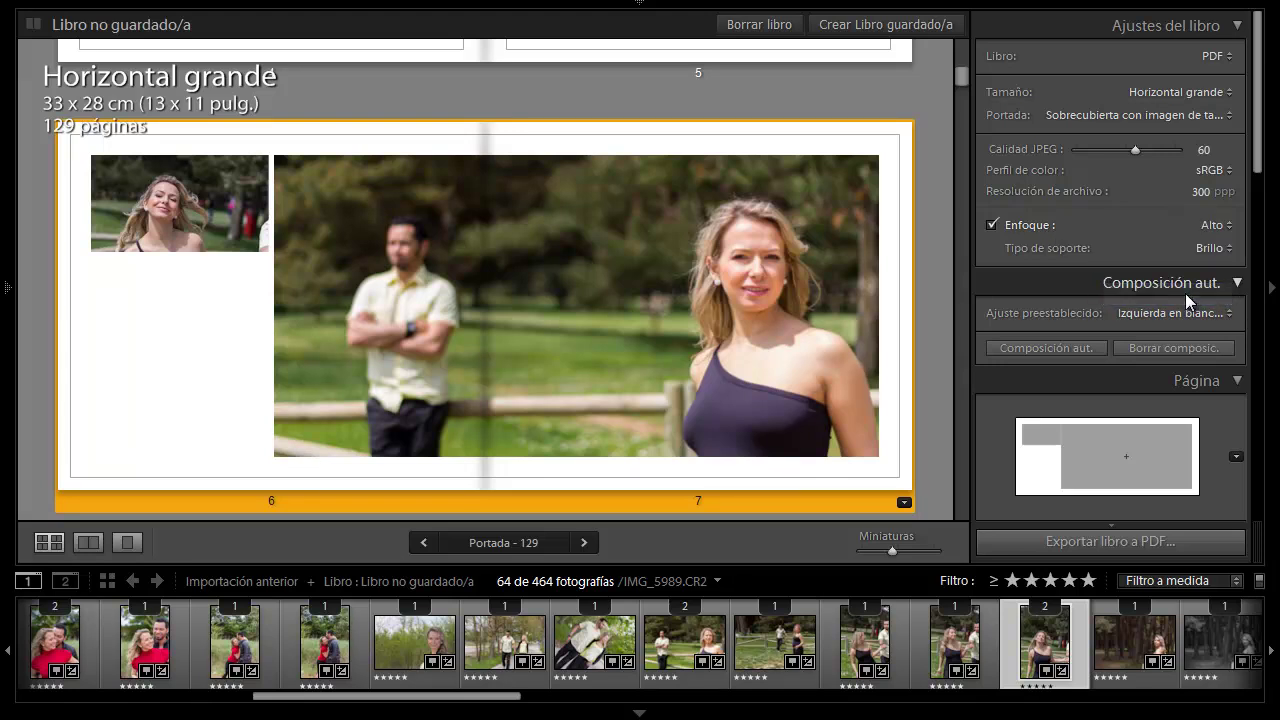
pyautogui.click(1222, 250)
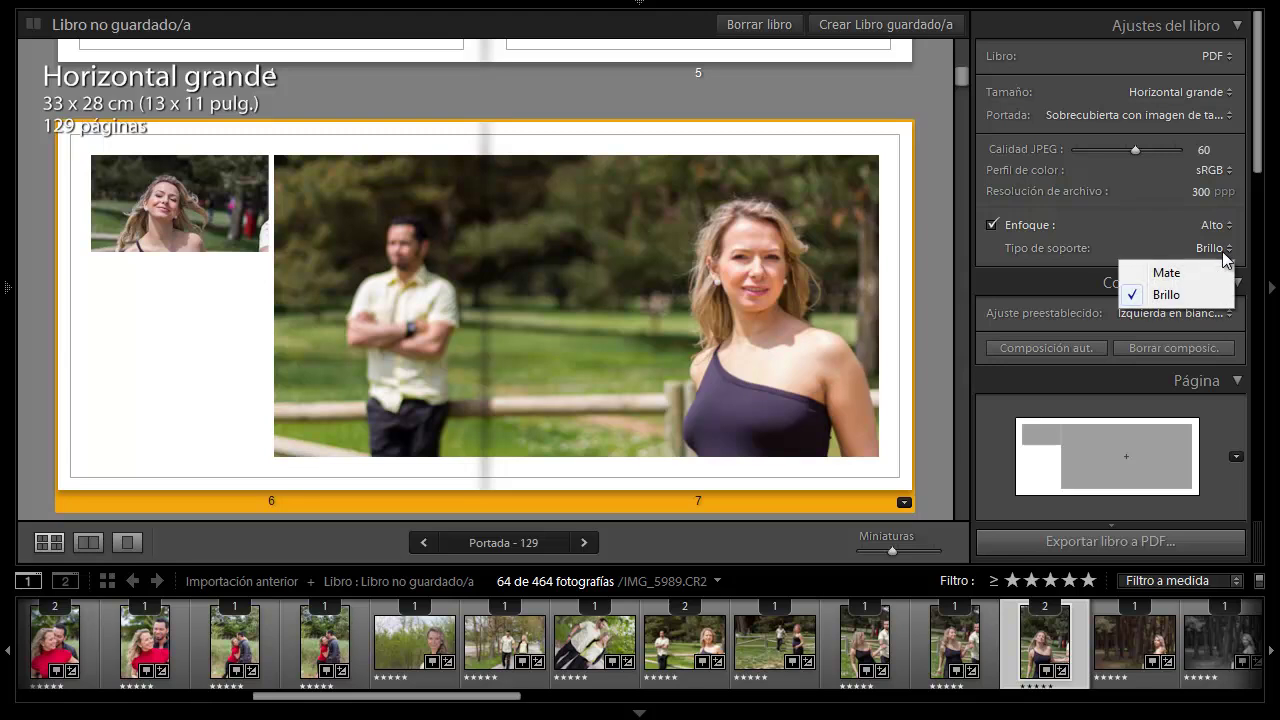
pyautogui.click(1213, 277)
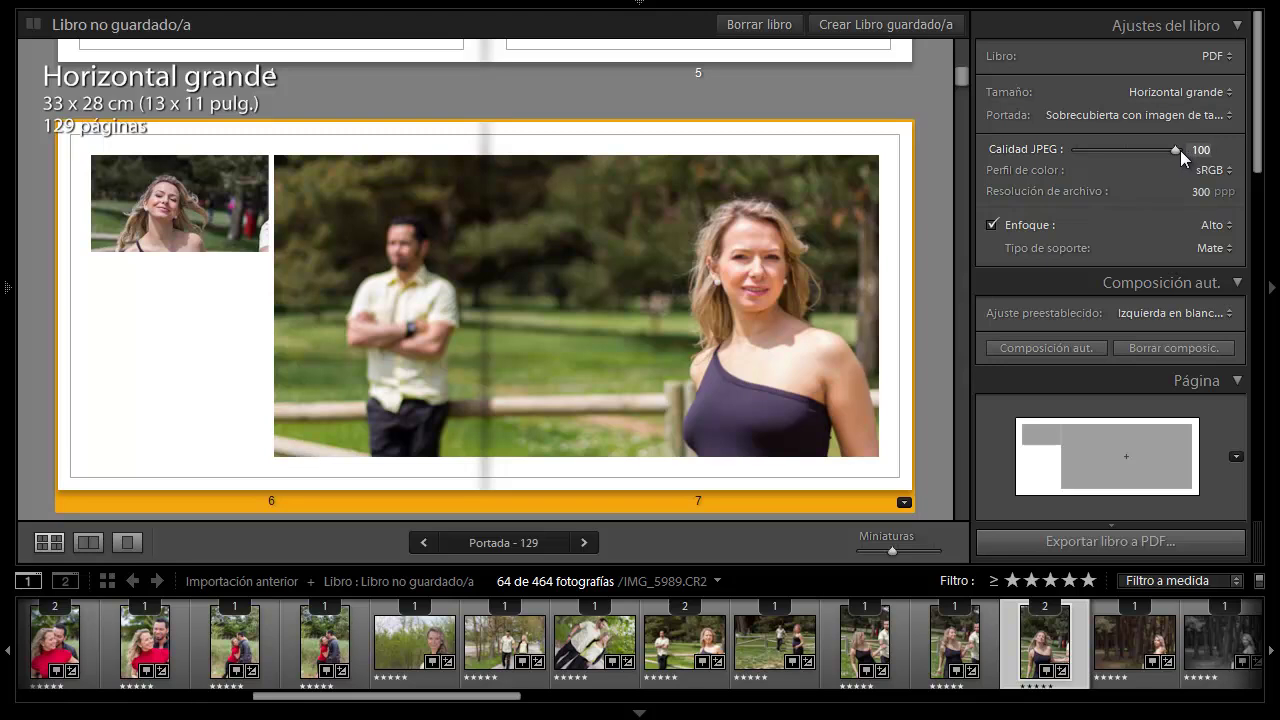
pyautogui.moveTo(1135, 153); pyautogui.dragTo(1137, 152)
pyautogui.moveTo(1260, 107); pyautogui.dragTo(1263, 482)
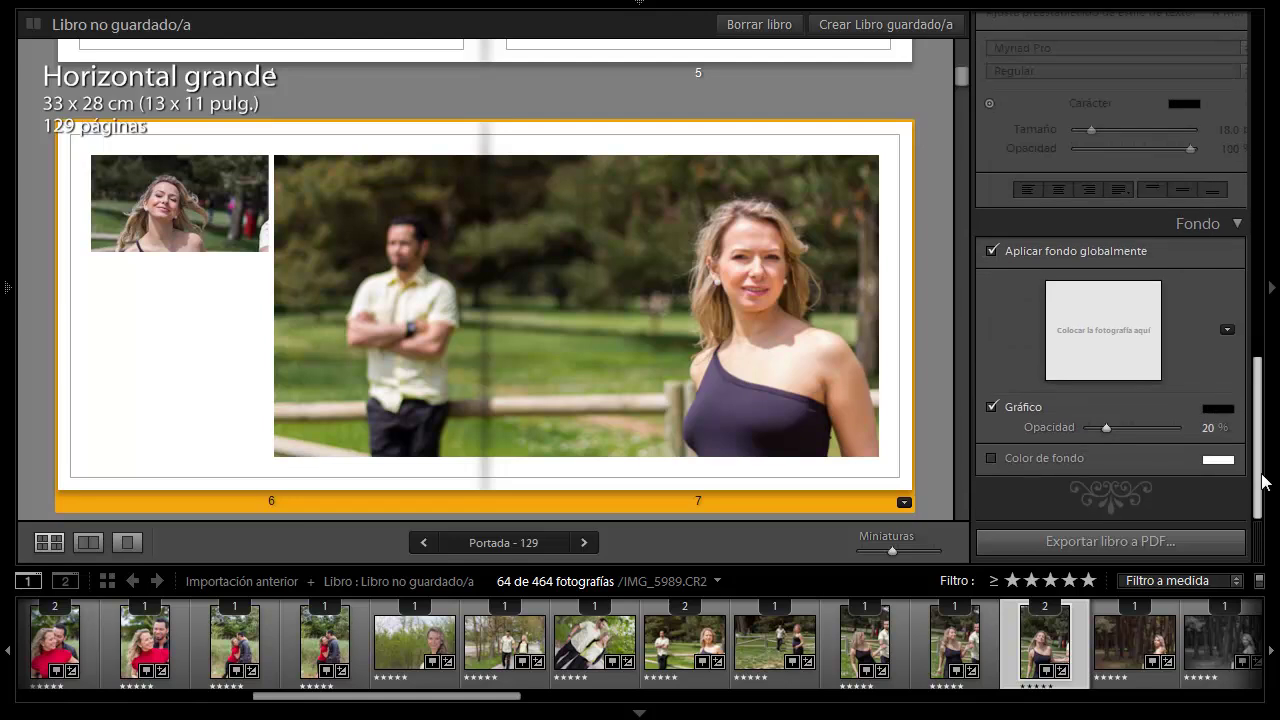
# Step: Export the book as a PDF to the Desktop, named with the couple's names
pyautogui.click(1081, 544)
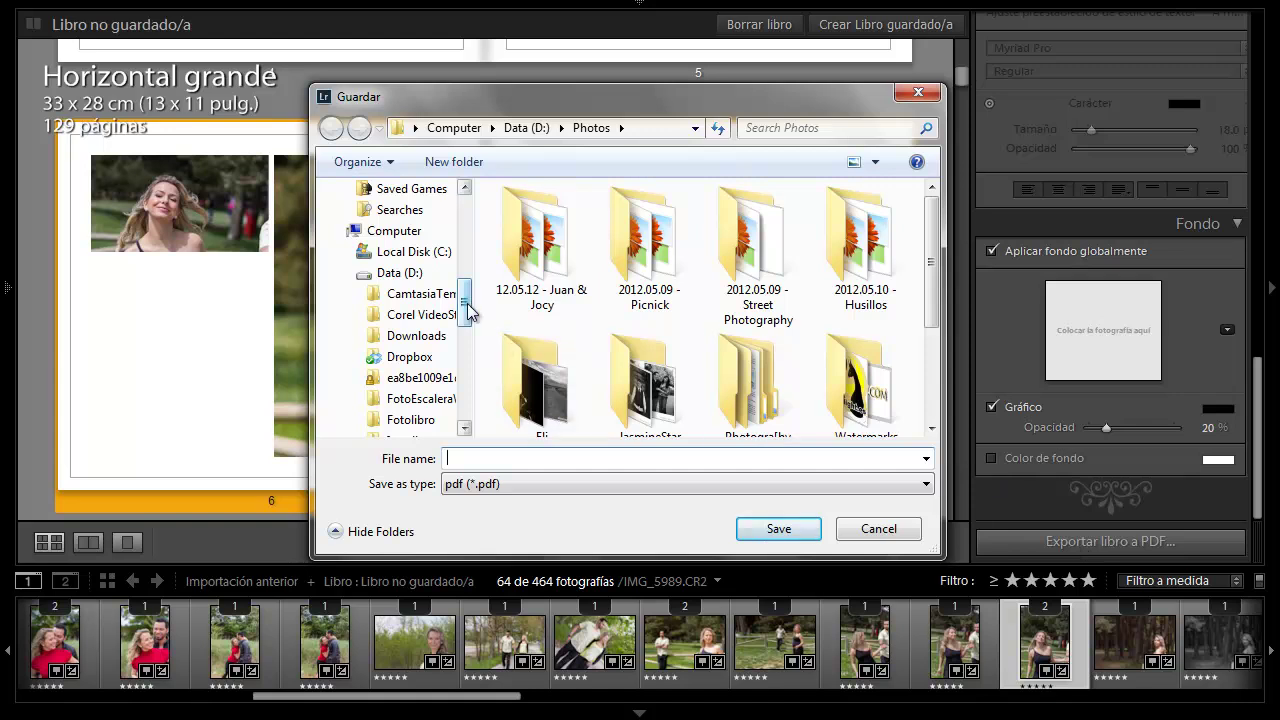
pyautogui.moveTo(466, 305); pyautogui.dragTo(462, 215)
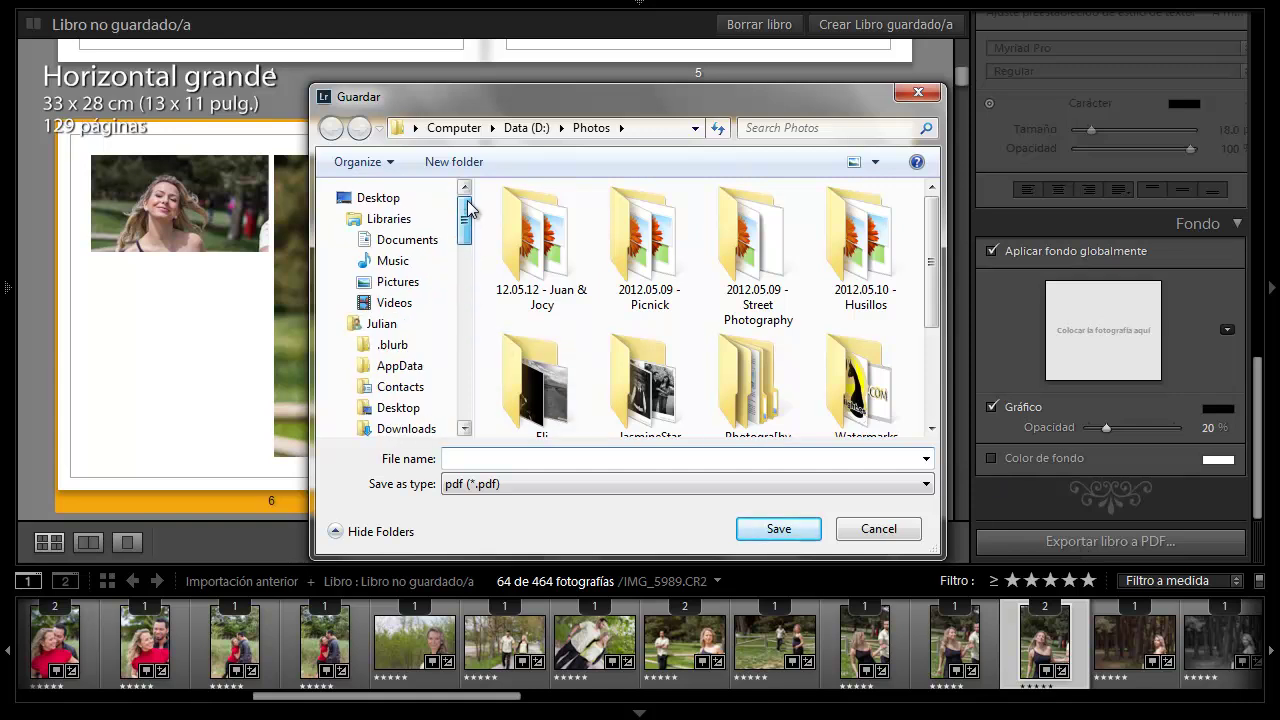
pyautogui.click(395, 198)
pyautogui.click(581, 458)
pyautogui.write('Jo')
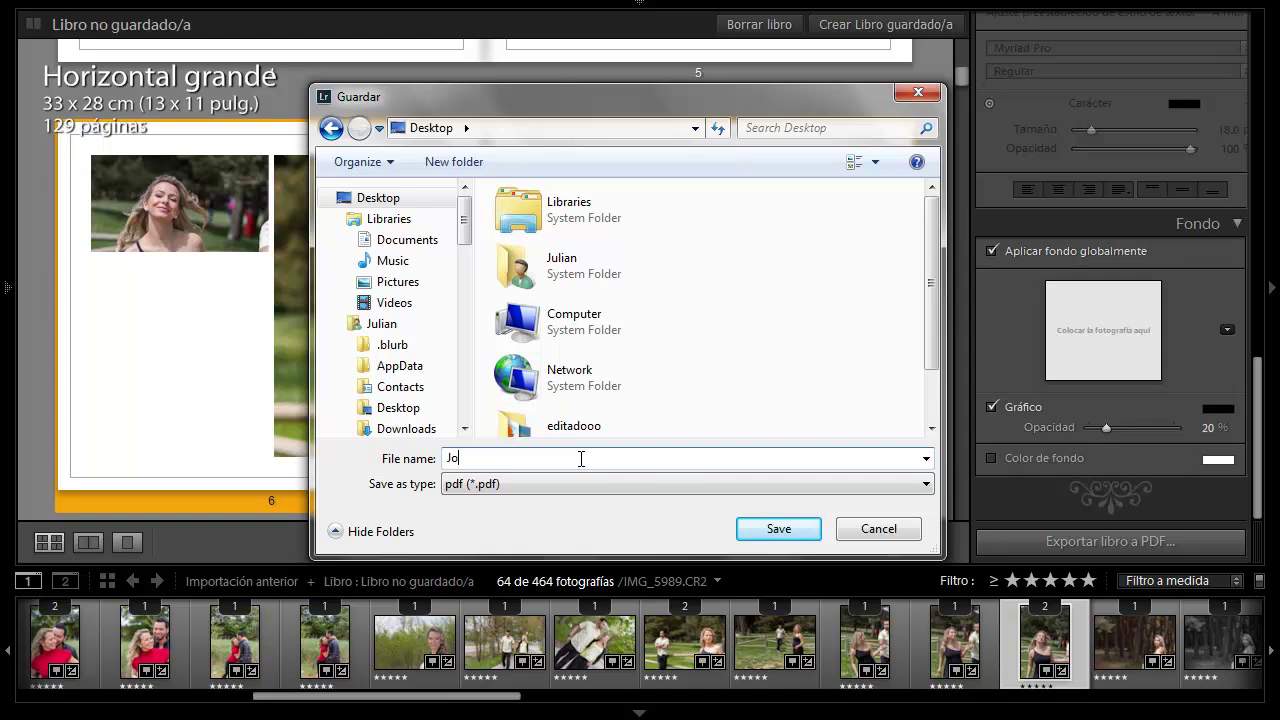
pyautogui.write('cy & ')
pyautogui.write('Juan')
pyautogui.click(760, 530)
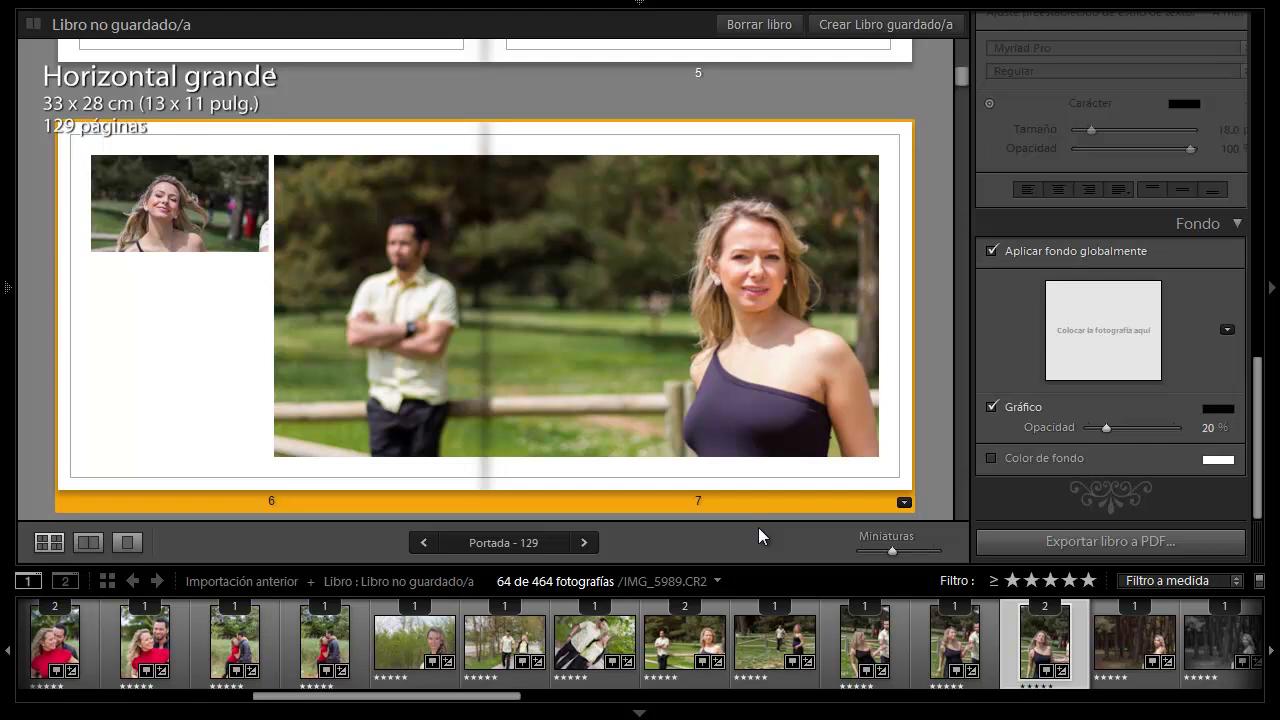
pyautogui.press('super+d')
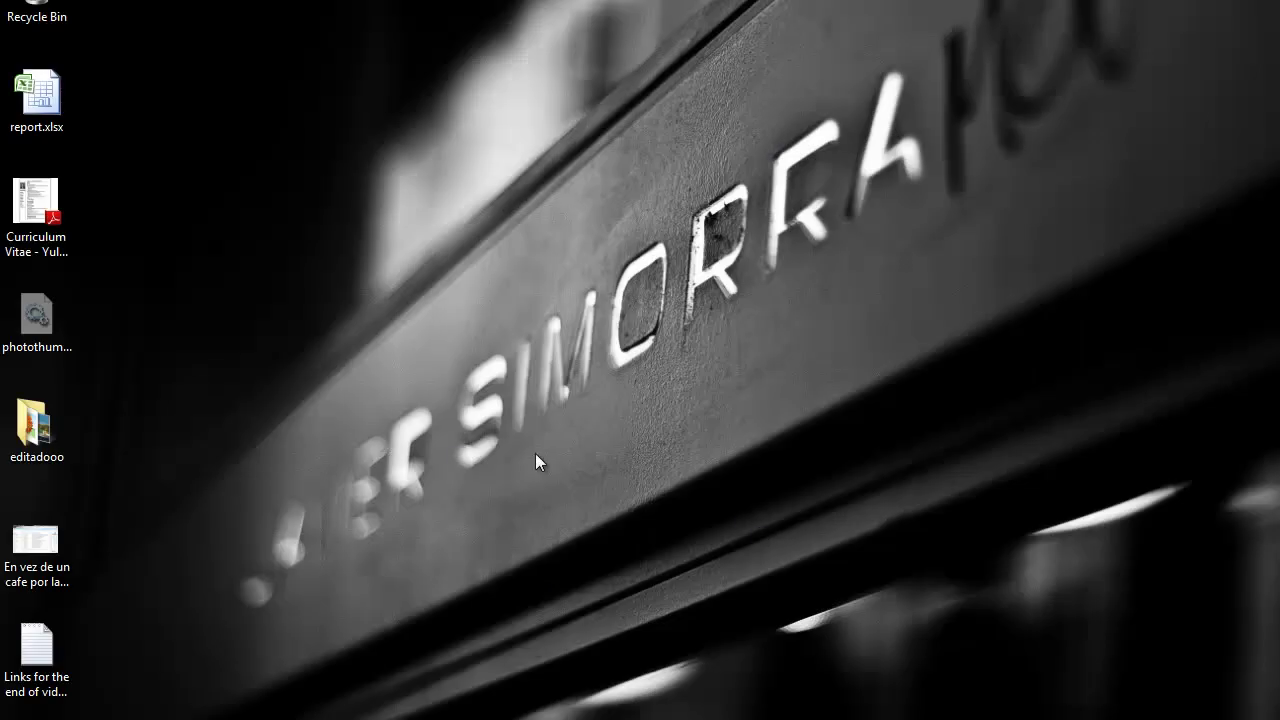